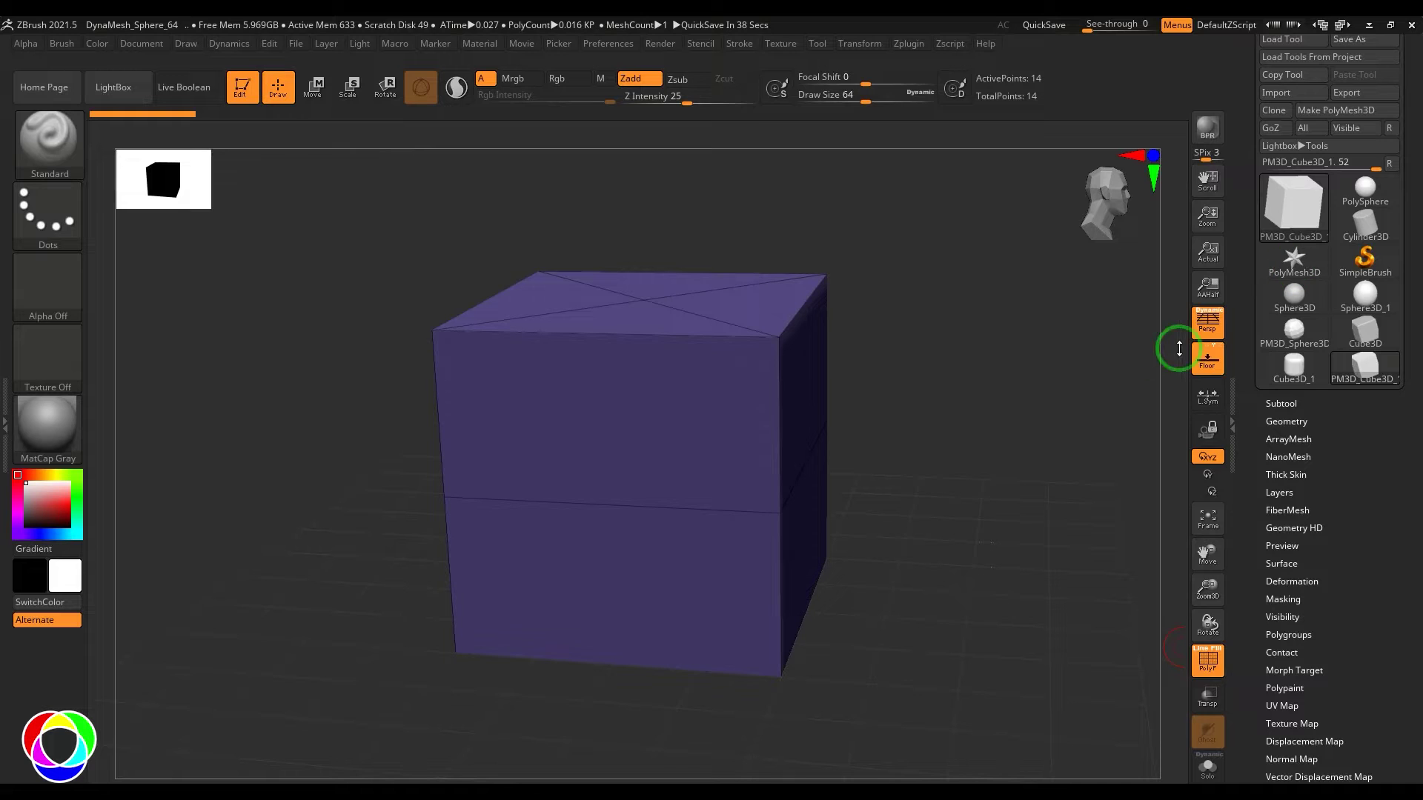
Open the crease settings within the cube's geometry options
click(1294, 423)
scroll(1398, 594, down, 3)
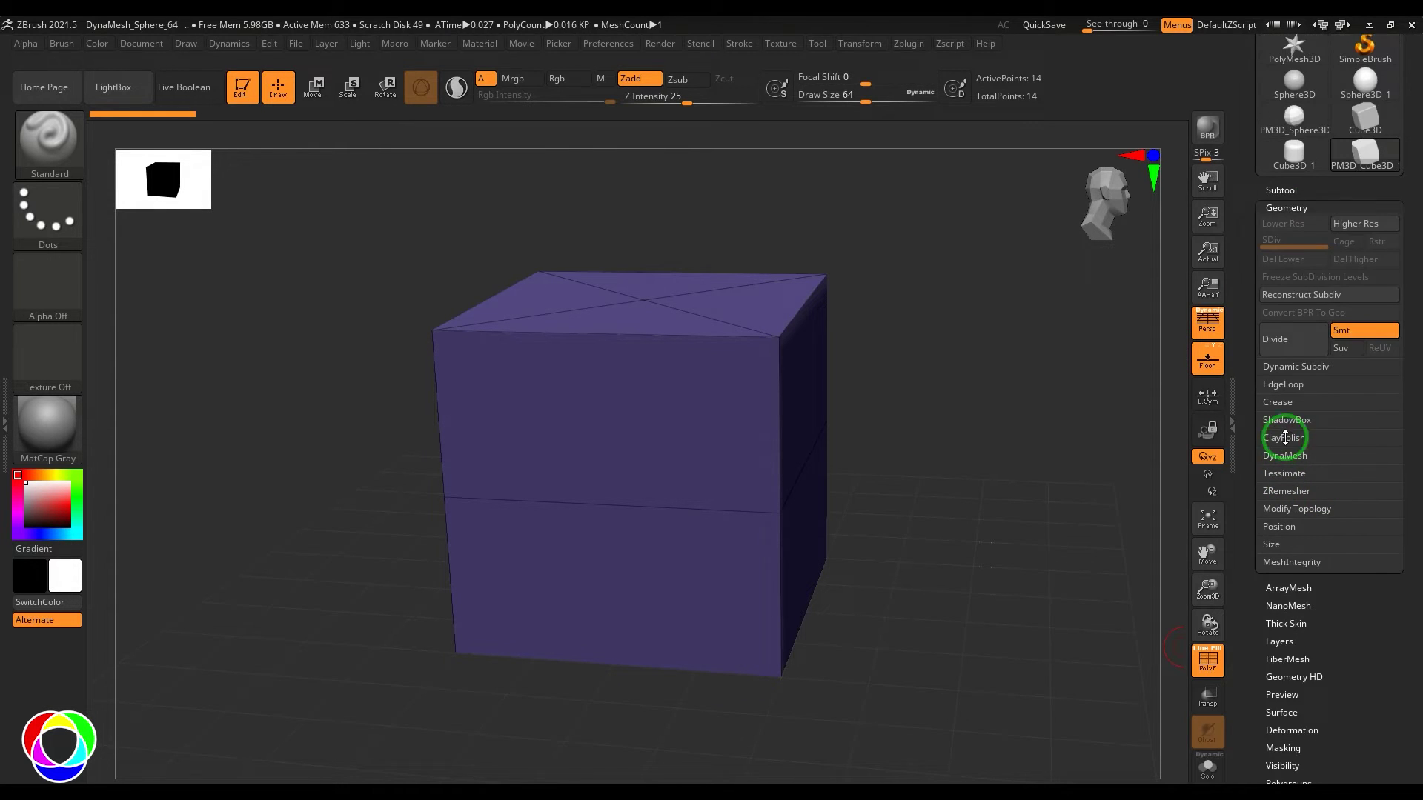
click(1281, 403)
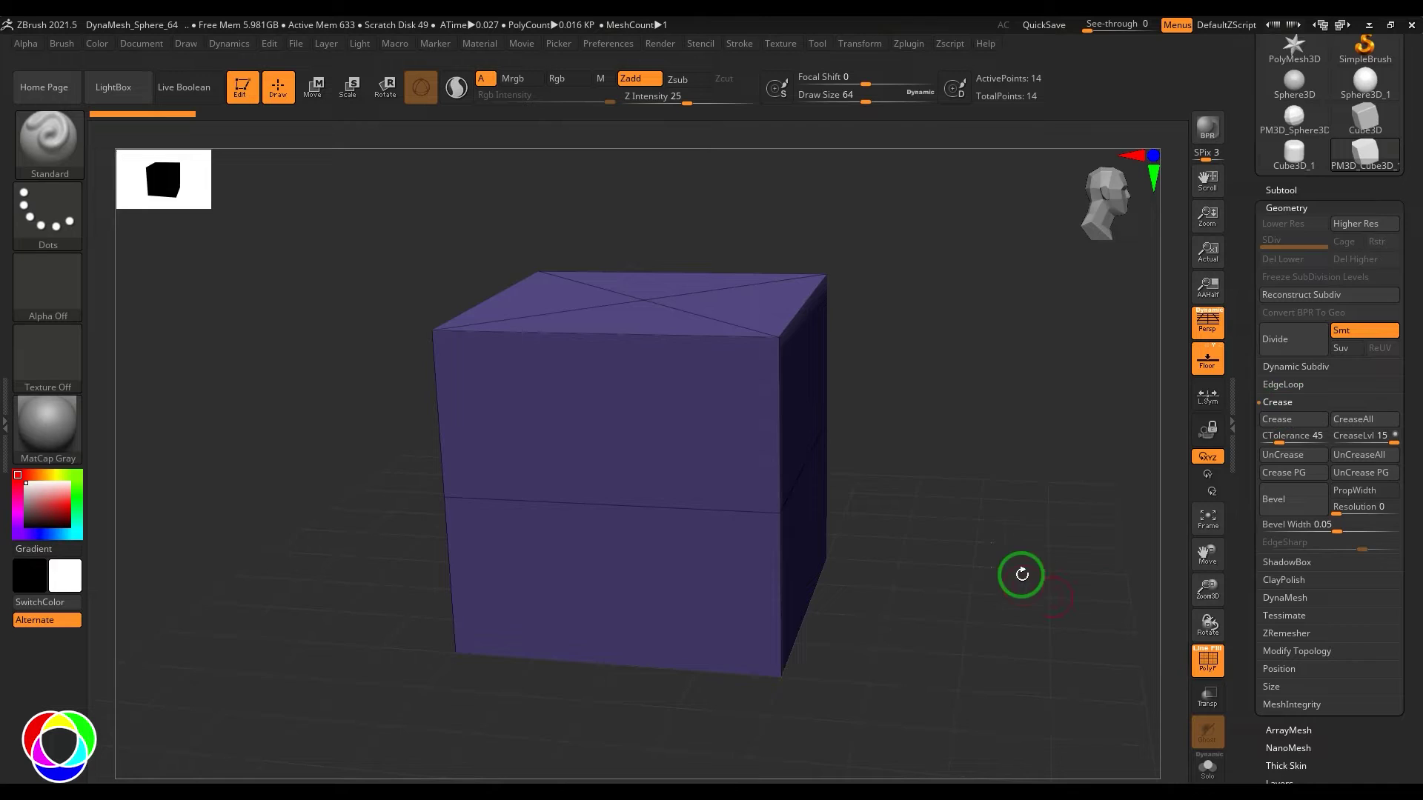
Subdivide the uncreased cube twice to preview its smoothing, and return it to the unsubdivided mesh
drag(1022, 574, 976, 459)
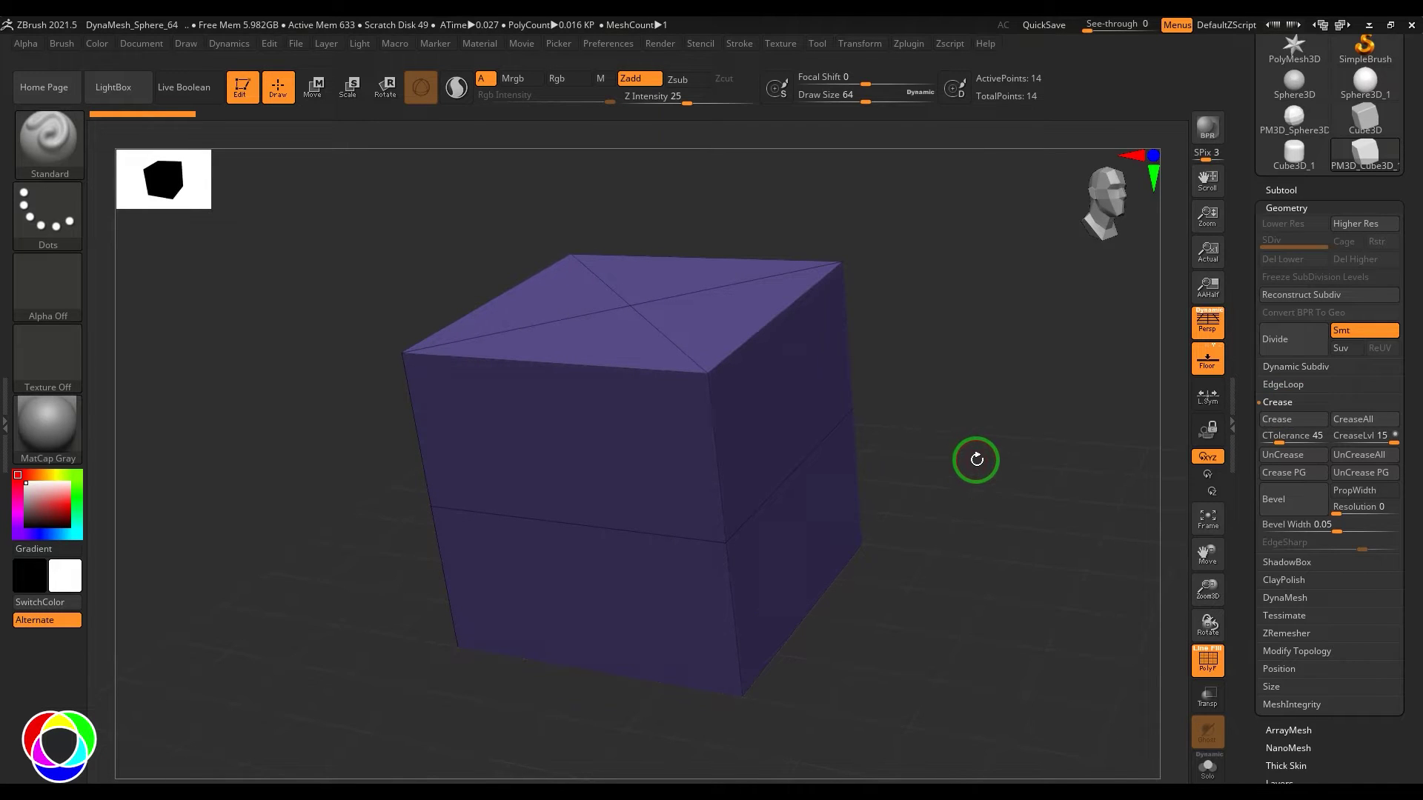
key(ctrl)
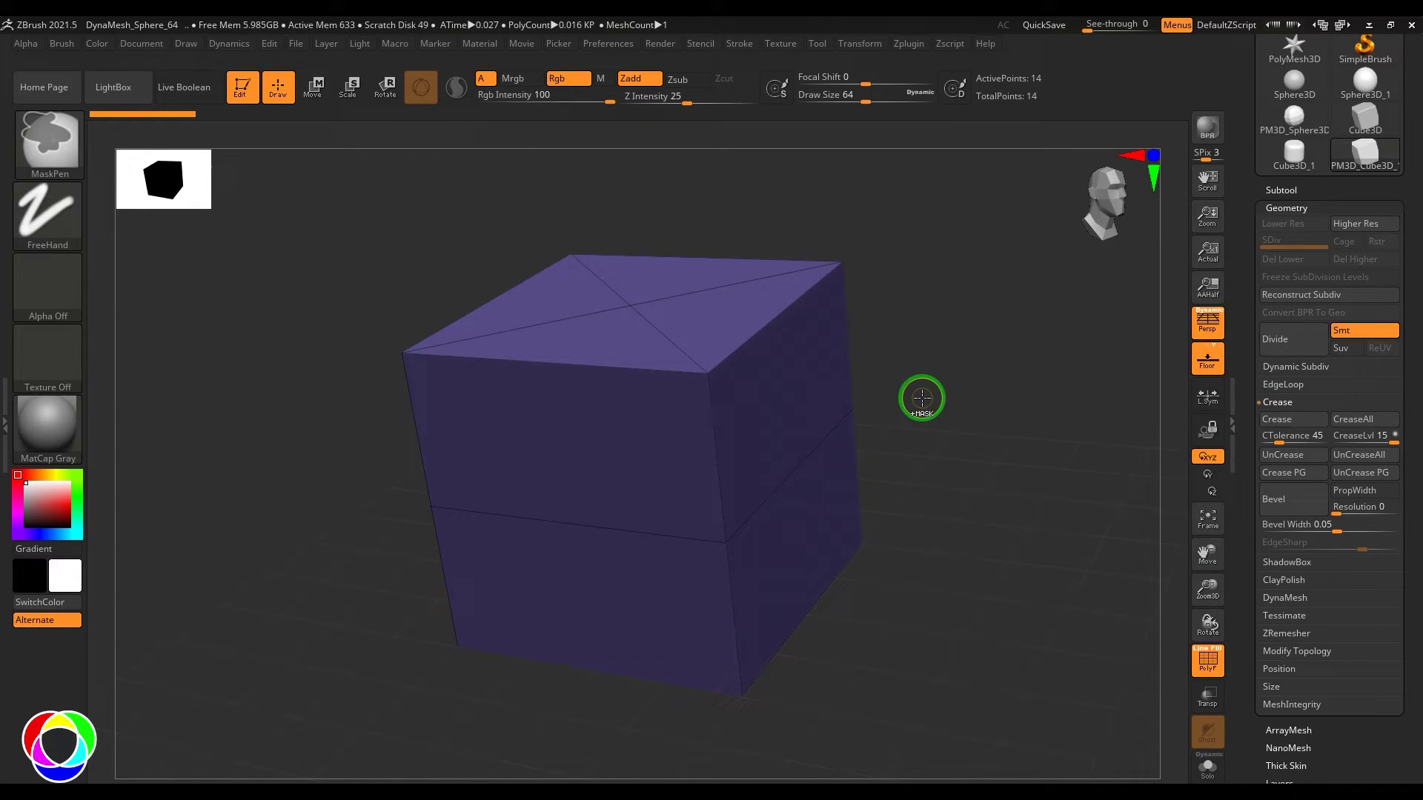
key(ctrl+d)
key(ctrl+d)
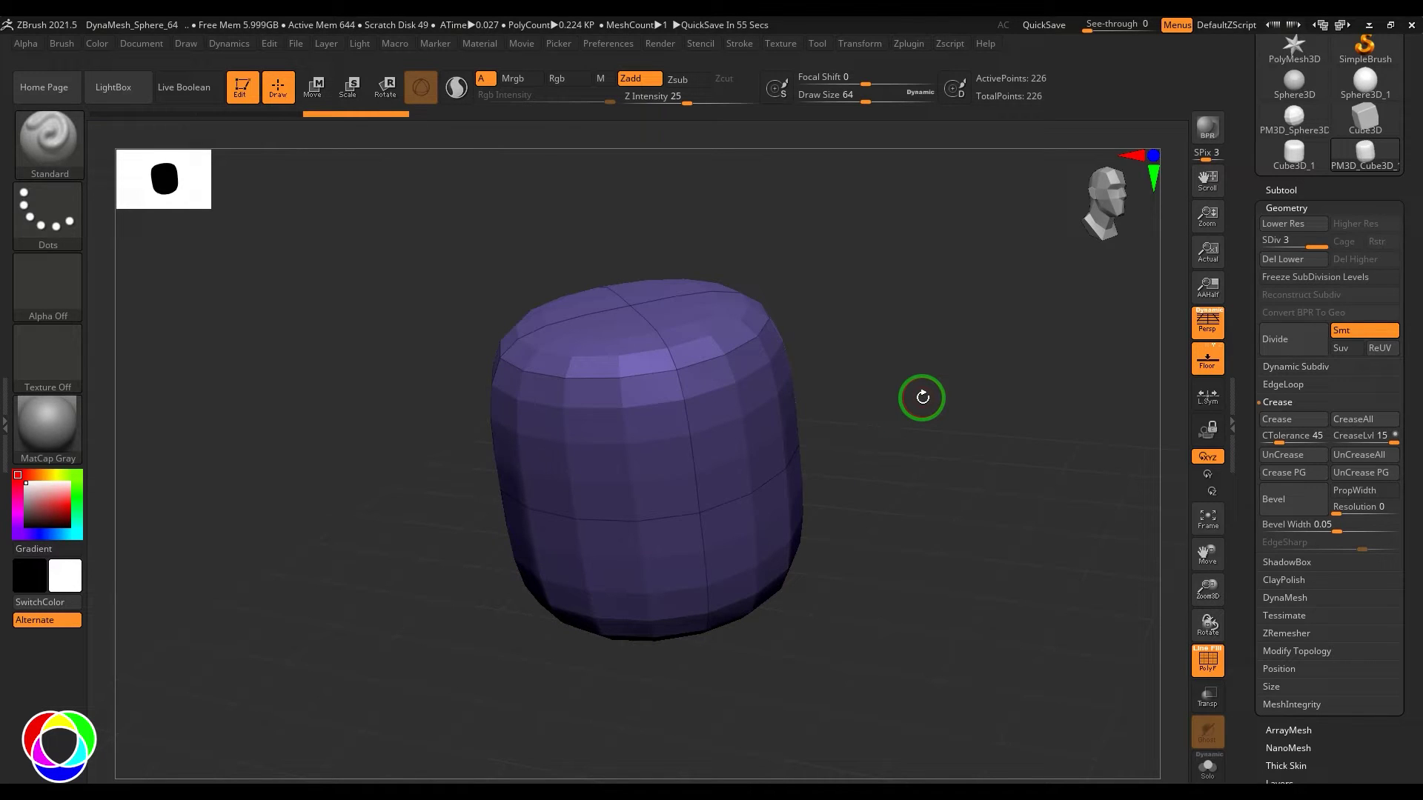
key(shift+d)
key(shift+d)
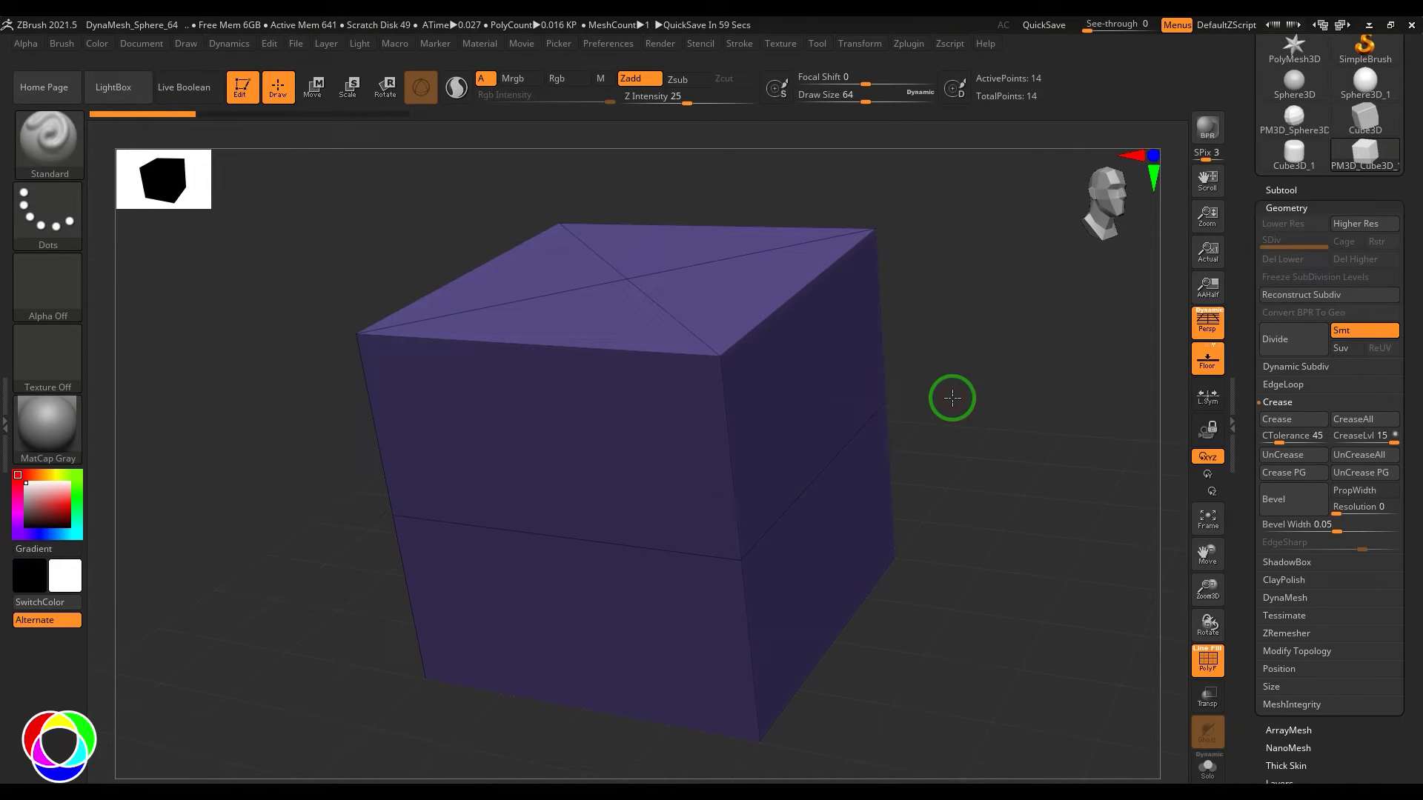
Insert supporting edge loops close to the cube's top border with the ZModeler brush
key(b)
key(z)
key(m)
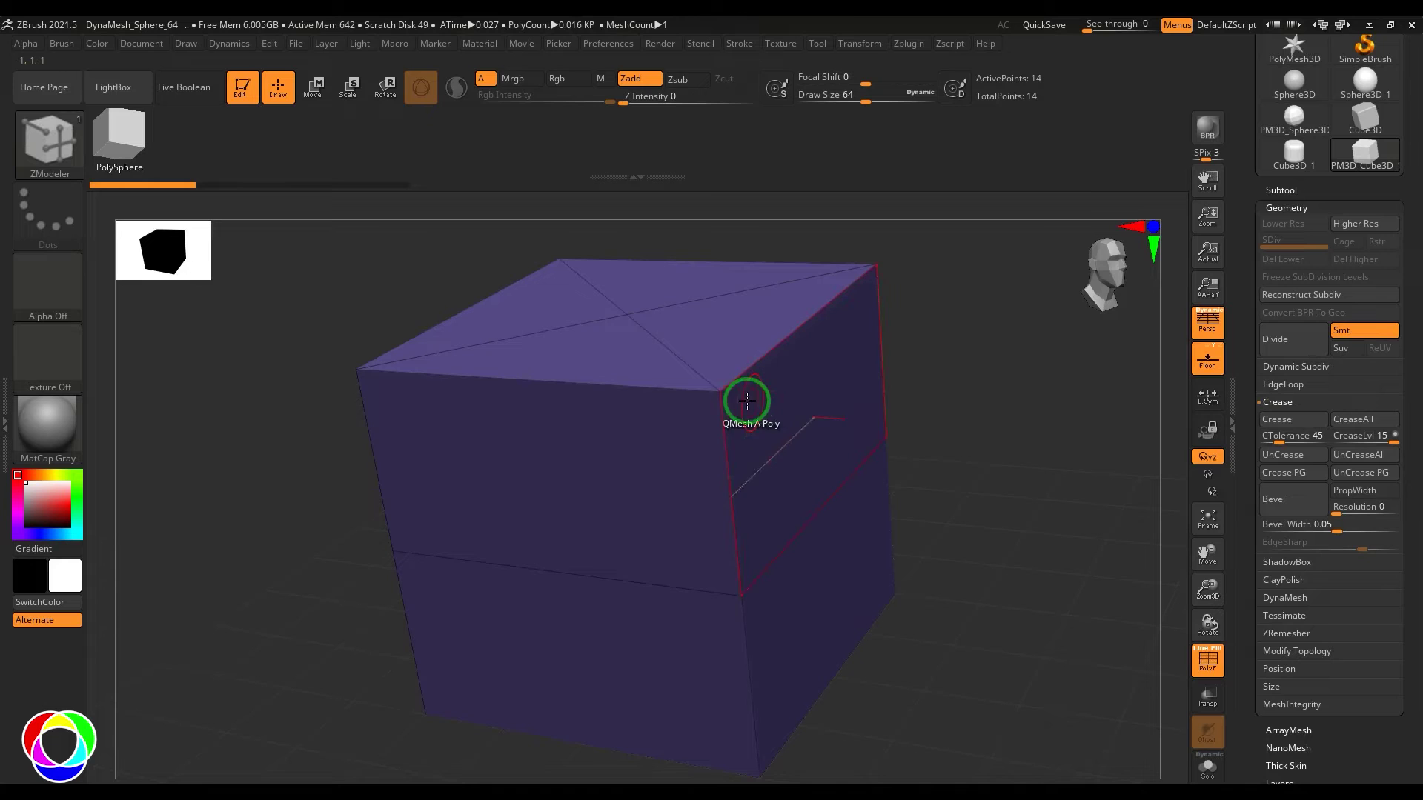
click(721, 406)
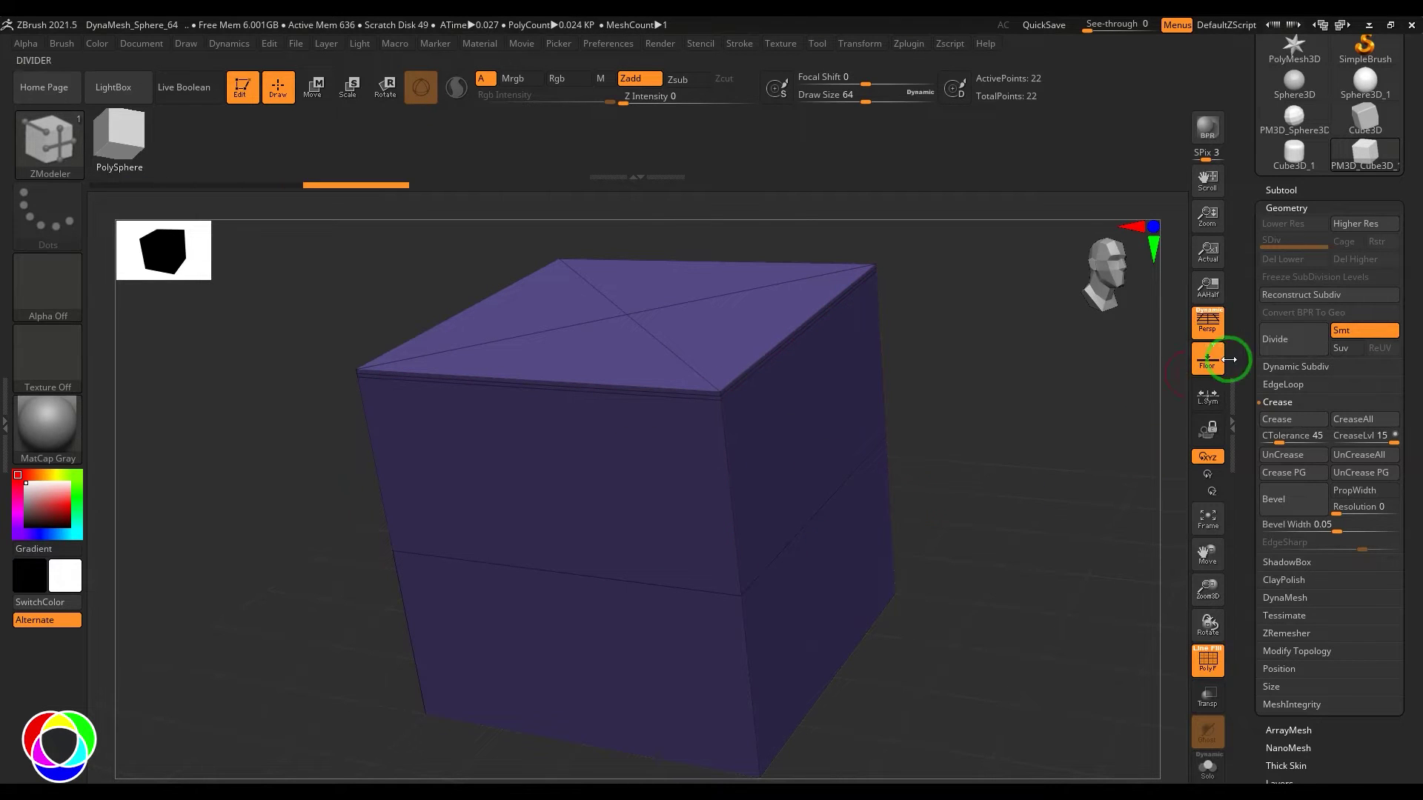
Subdivide the cube three times to inspect the supported top edge, and return to subdivision level 1
key(ctrl+d)
key(ctrl+d)
key(ctrl+d)
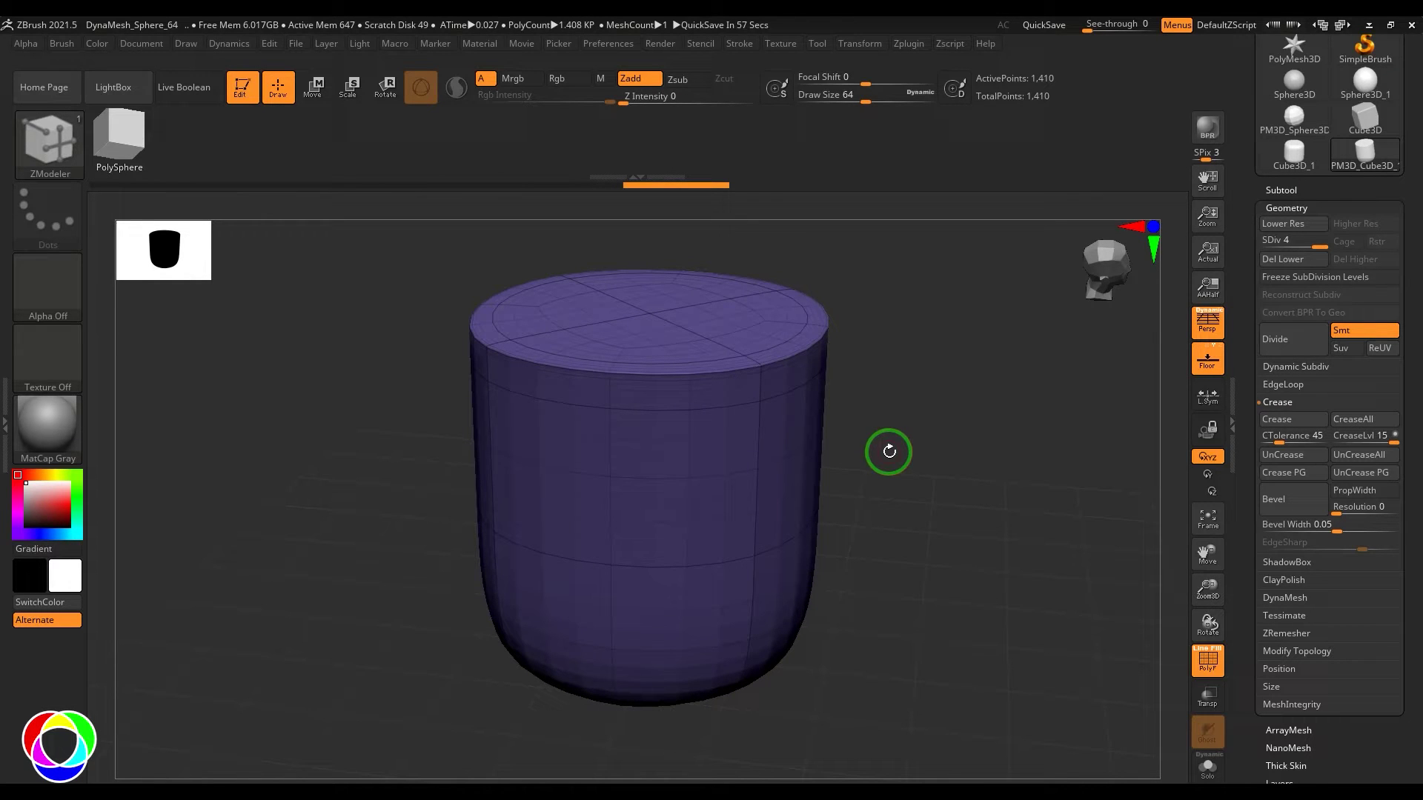
drag(853, 526, 899, 530)
drag(1300, 243, 1260, 241)
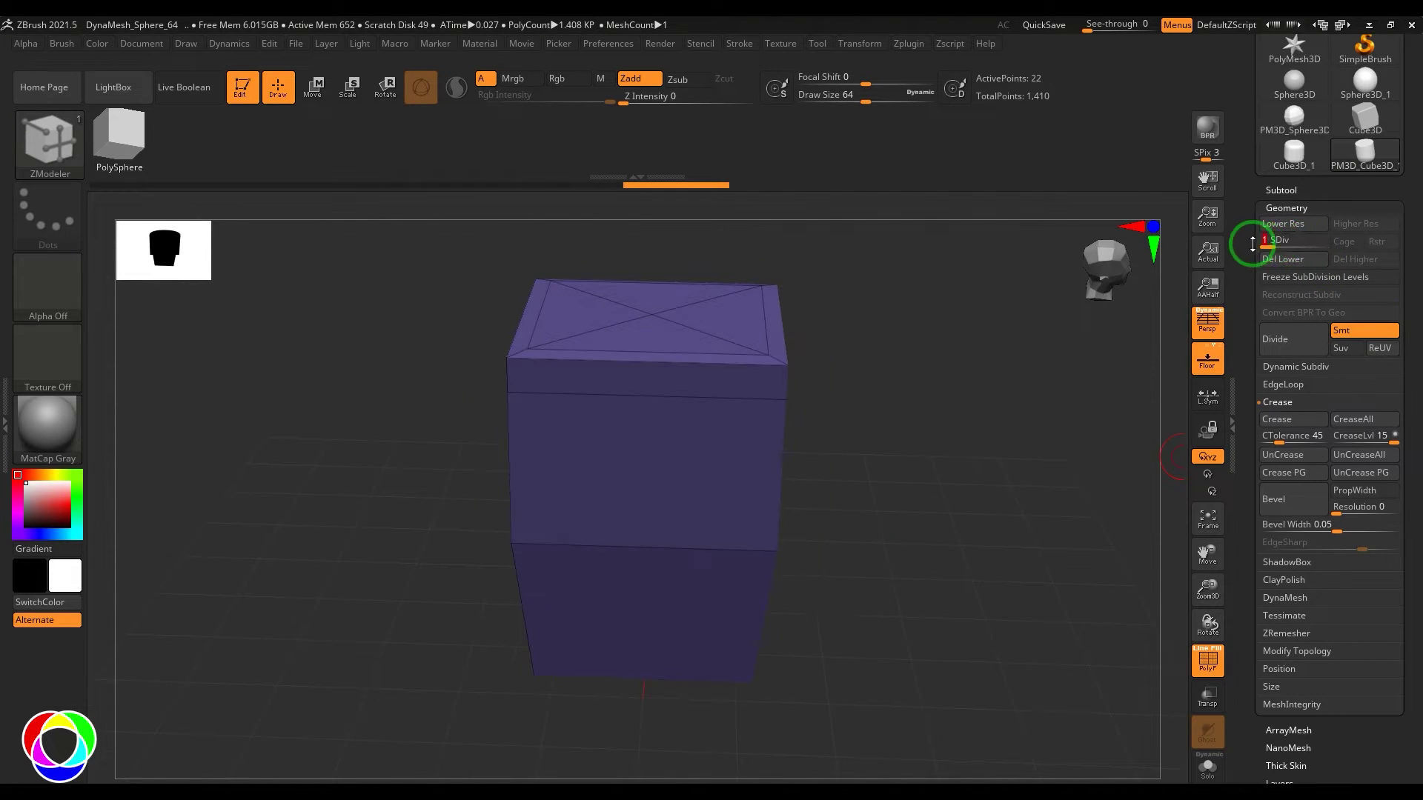
Preview two subdivision levels again and revert the cube to its plain mesh without subdivisions or support loops
drag(924, 508, 901, 493)
key(ctrl+d)
key(ctrl+d)
key(shift+d)
key(shift+d)
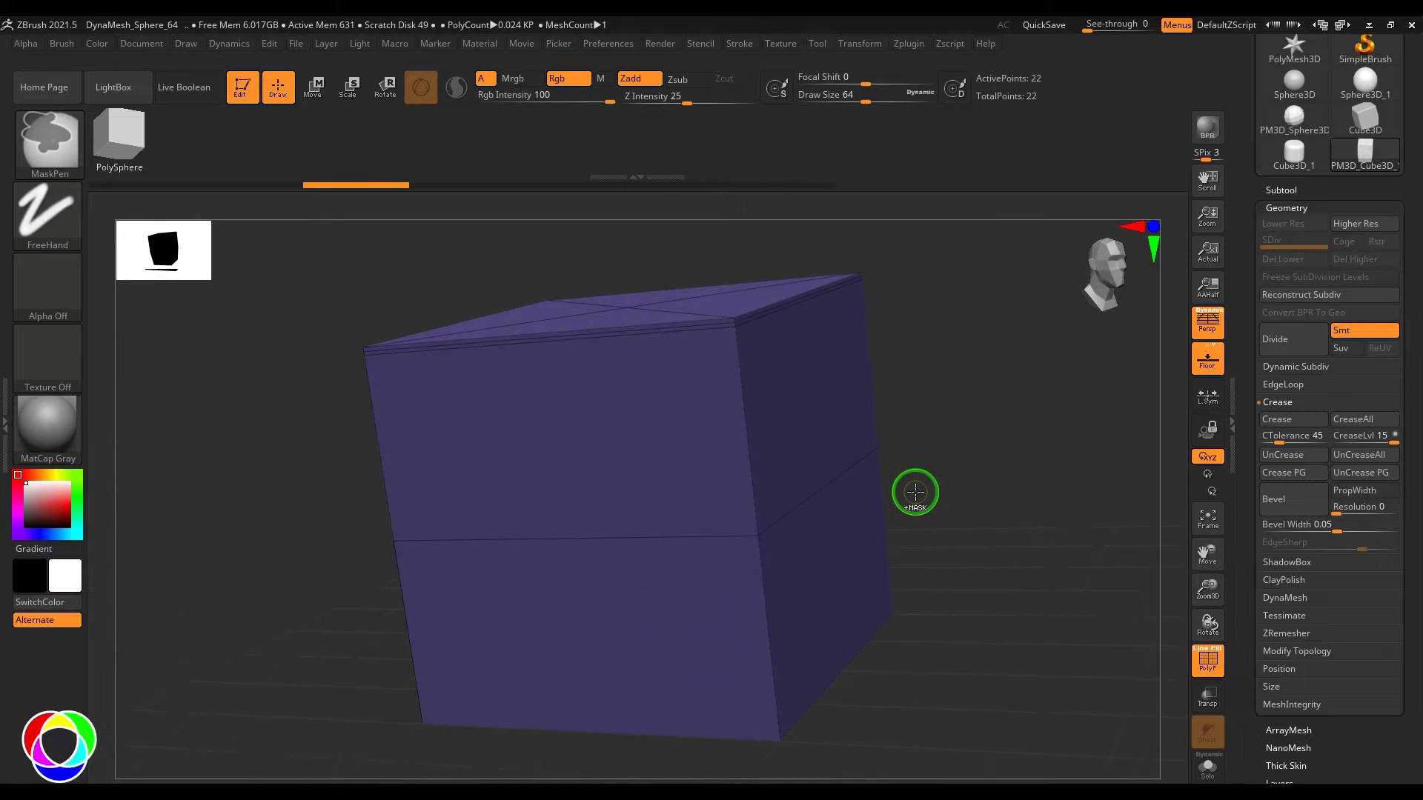
drag(968, 441, 943, 476)
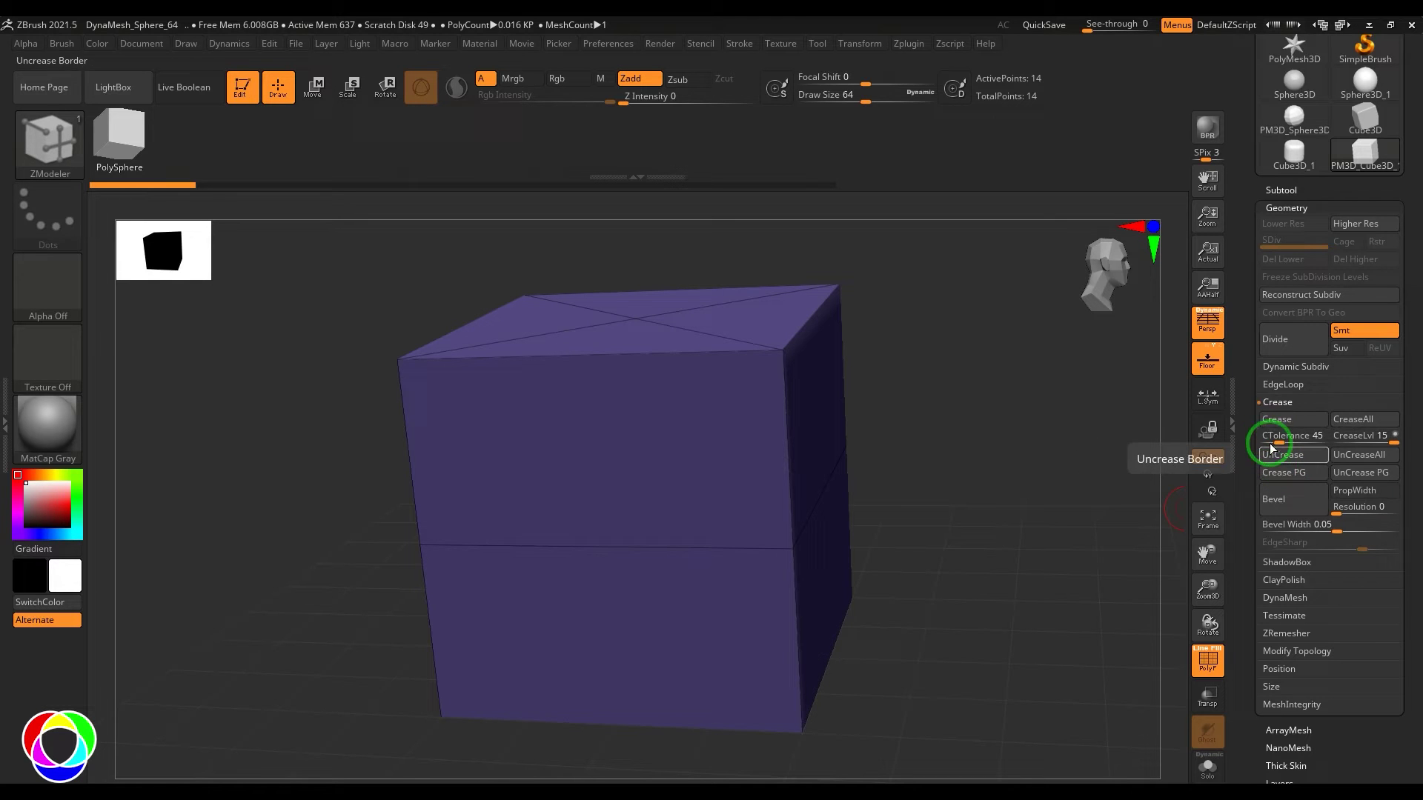
Crease all of the cube's edges at once and inspect them
click(1350, 421)
drag(1134, 499, 915, 575)
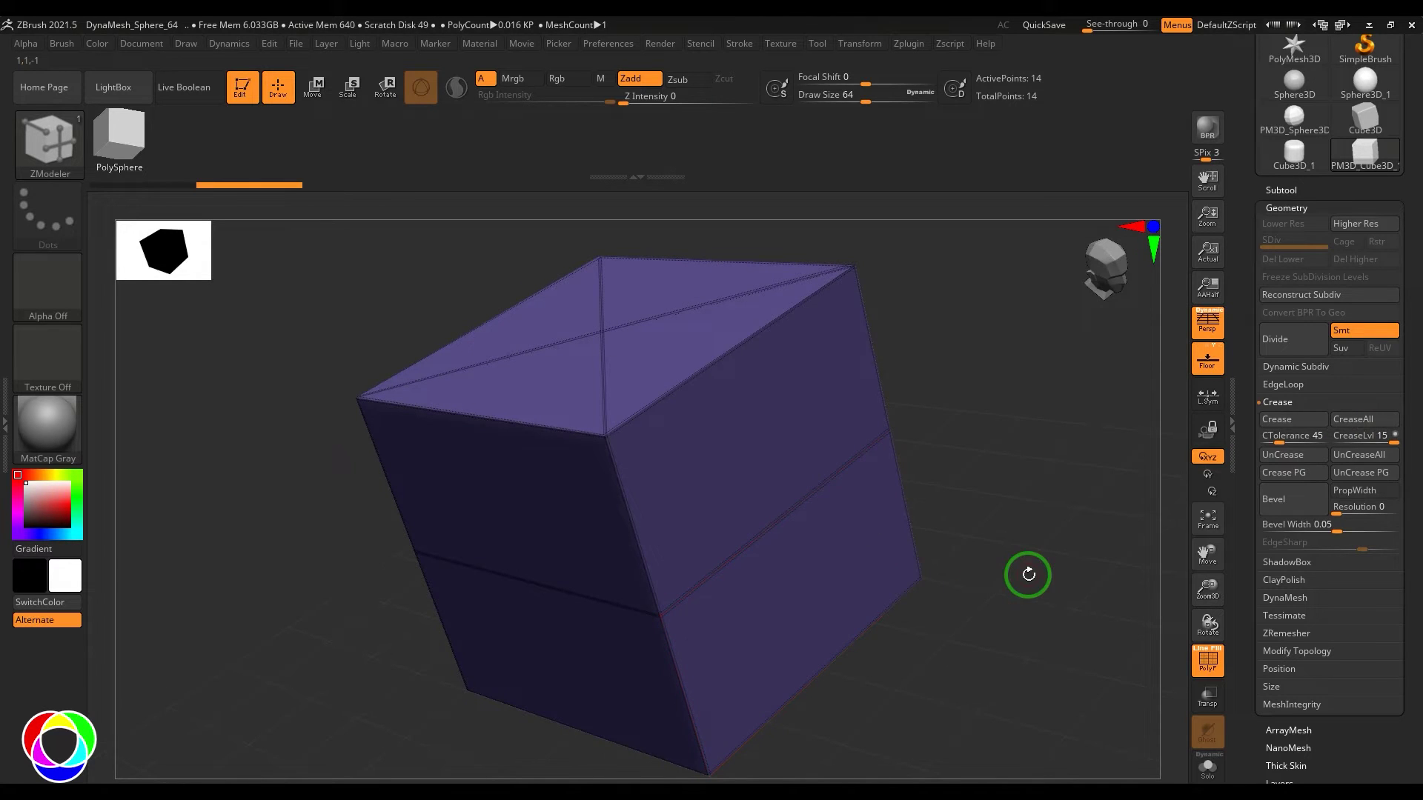
Switch to the Standard brush and crease only the cube's outer edges with the crease tolerance at 45
key(b)
key(s)
key(t)
shift+drag(981, 393, 997, 376)
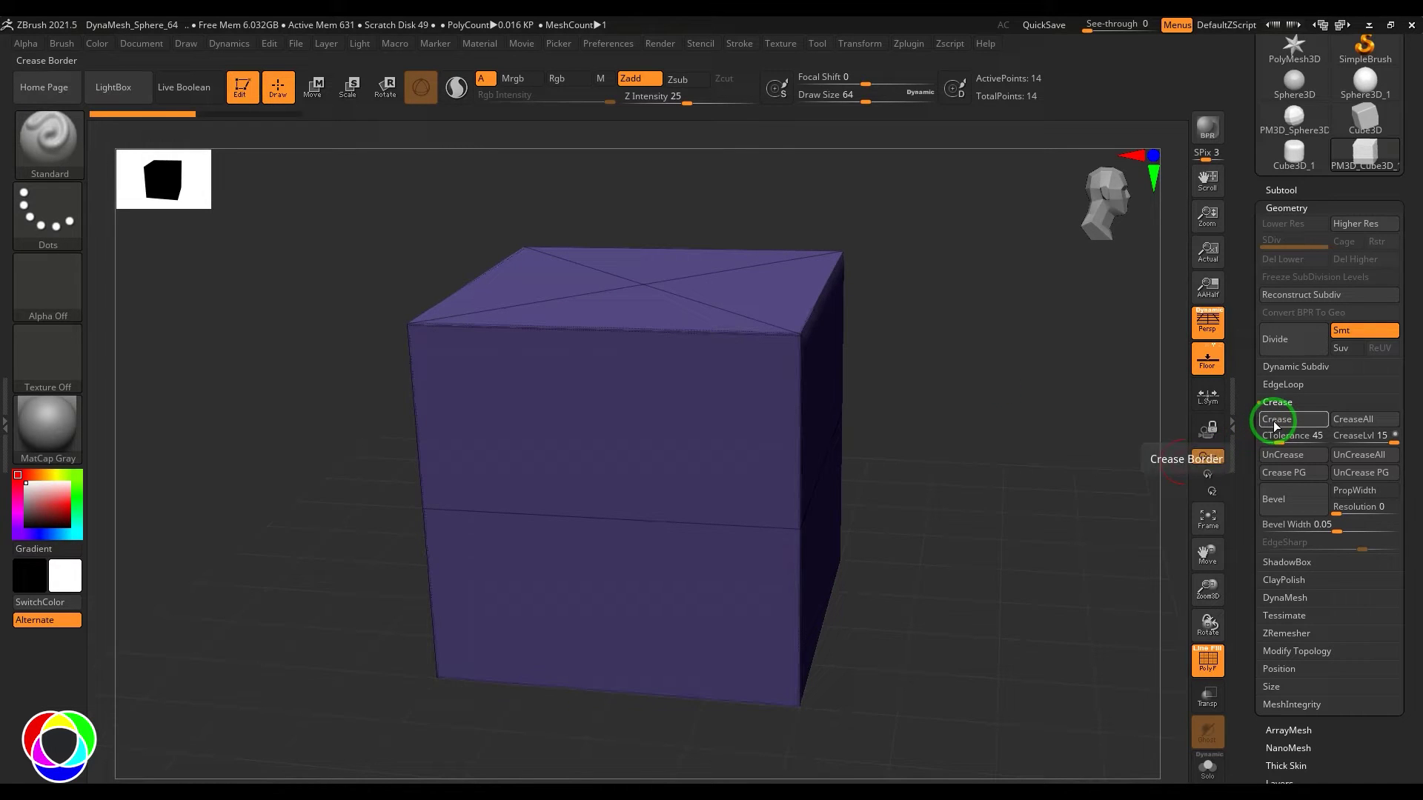
drag(933, 508, 905, 508)
drag(945, 391, 977, 399)
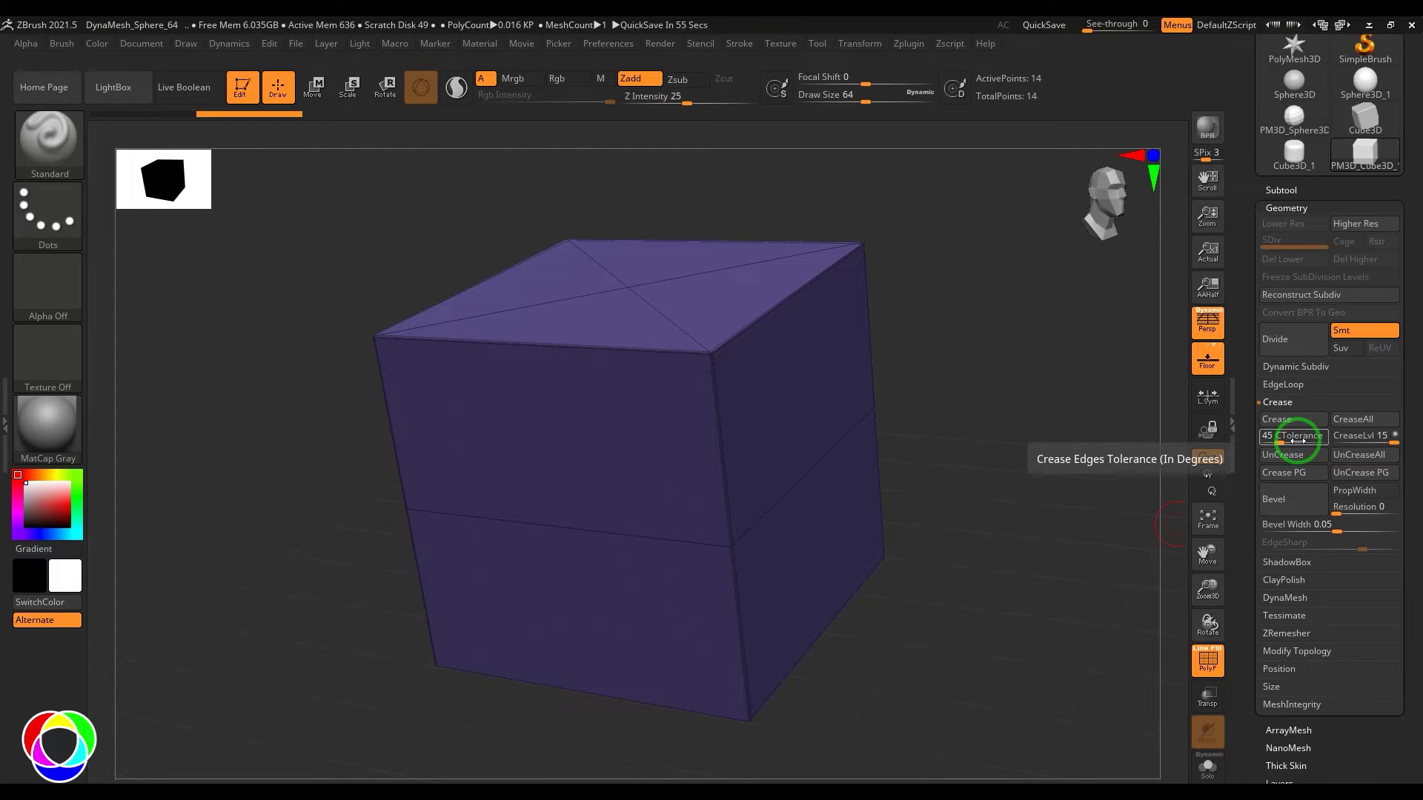
Inspect the cube's creased outer edges from different angles and undo the crease
right_drag(724, 421, 820, 363)
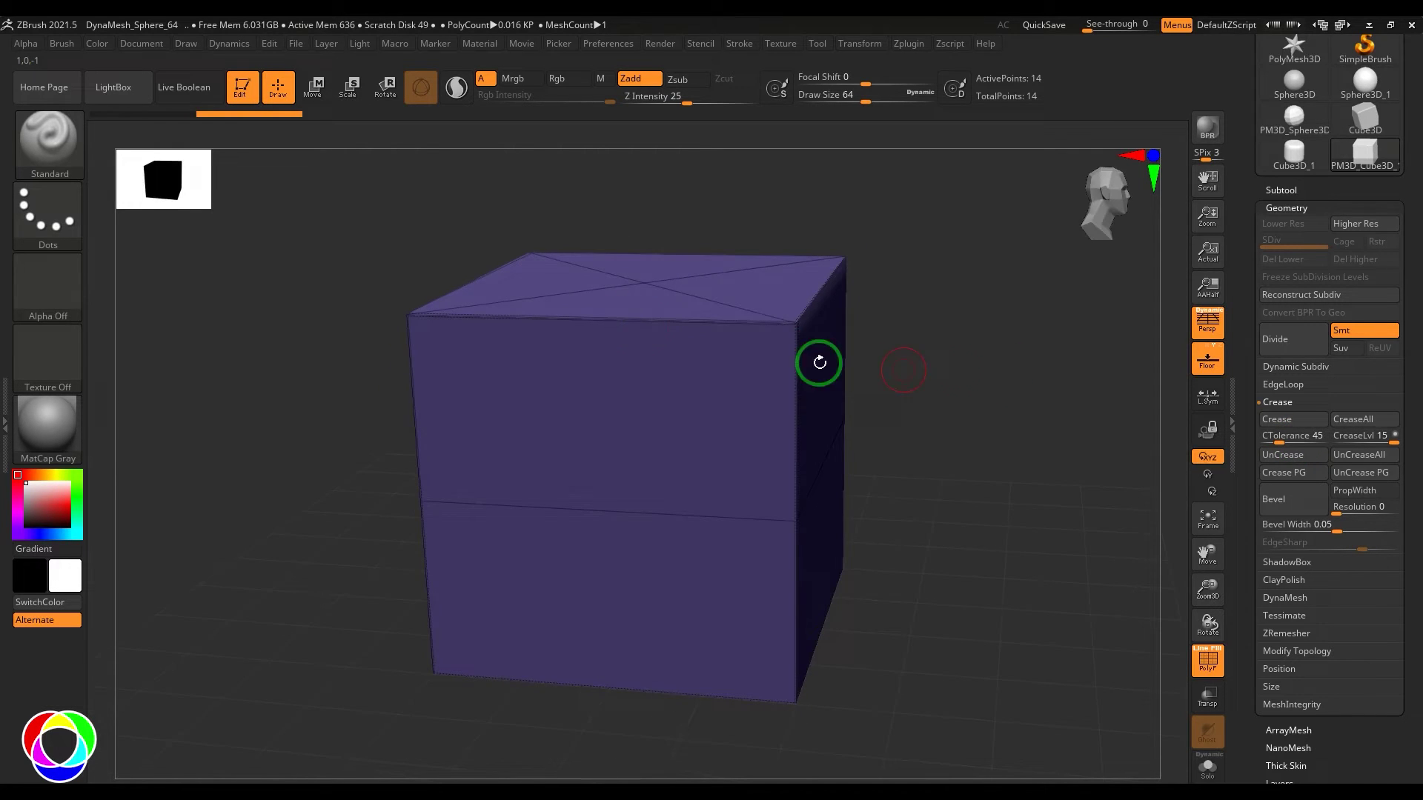
right_drag(958, 435, 957, 441)
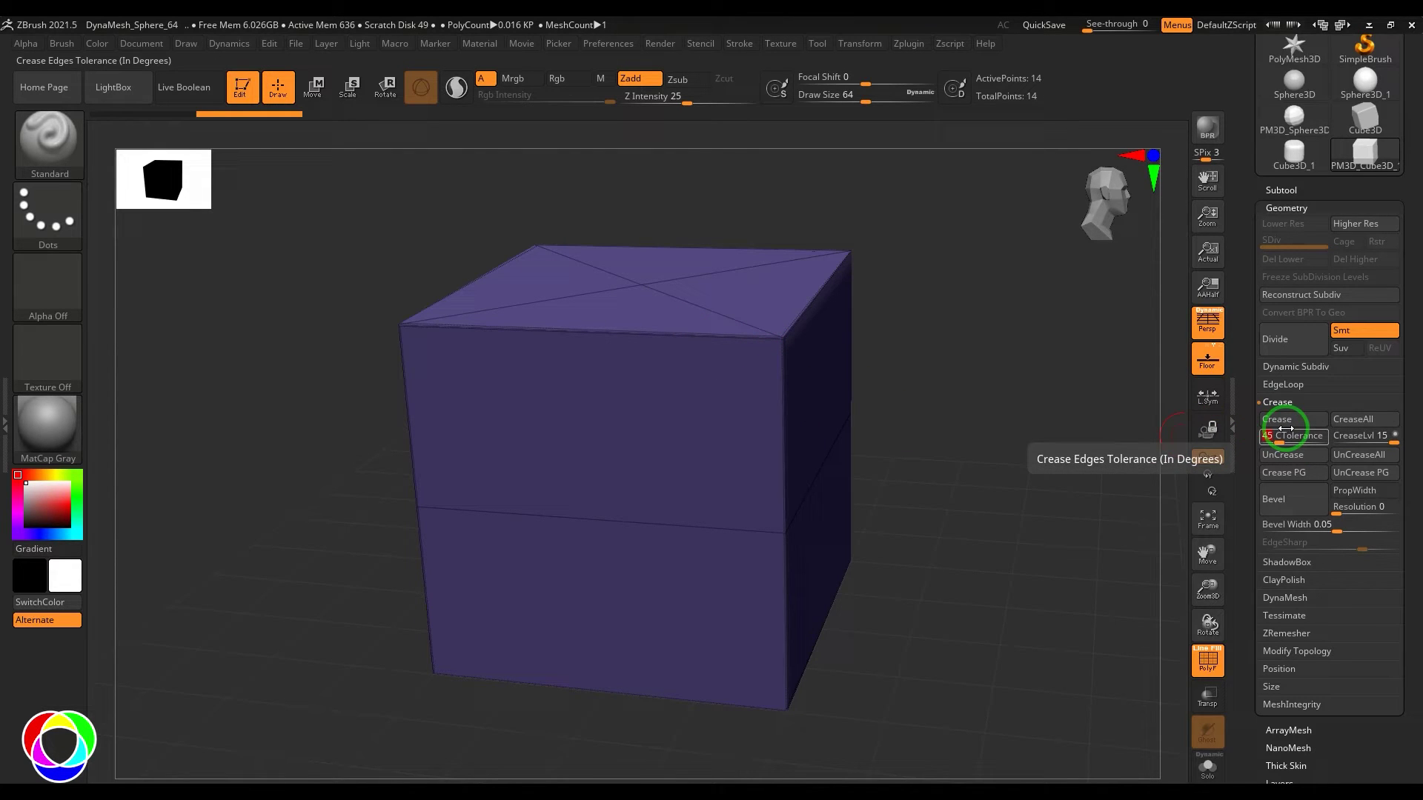
drag(1047, 529, 1038, 511)
key(ctrl+z)
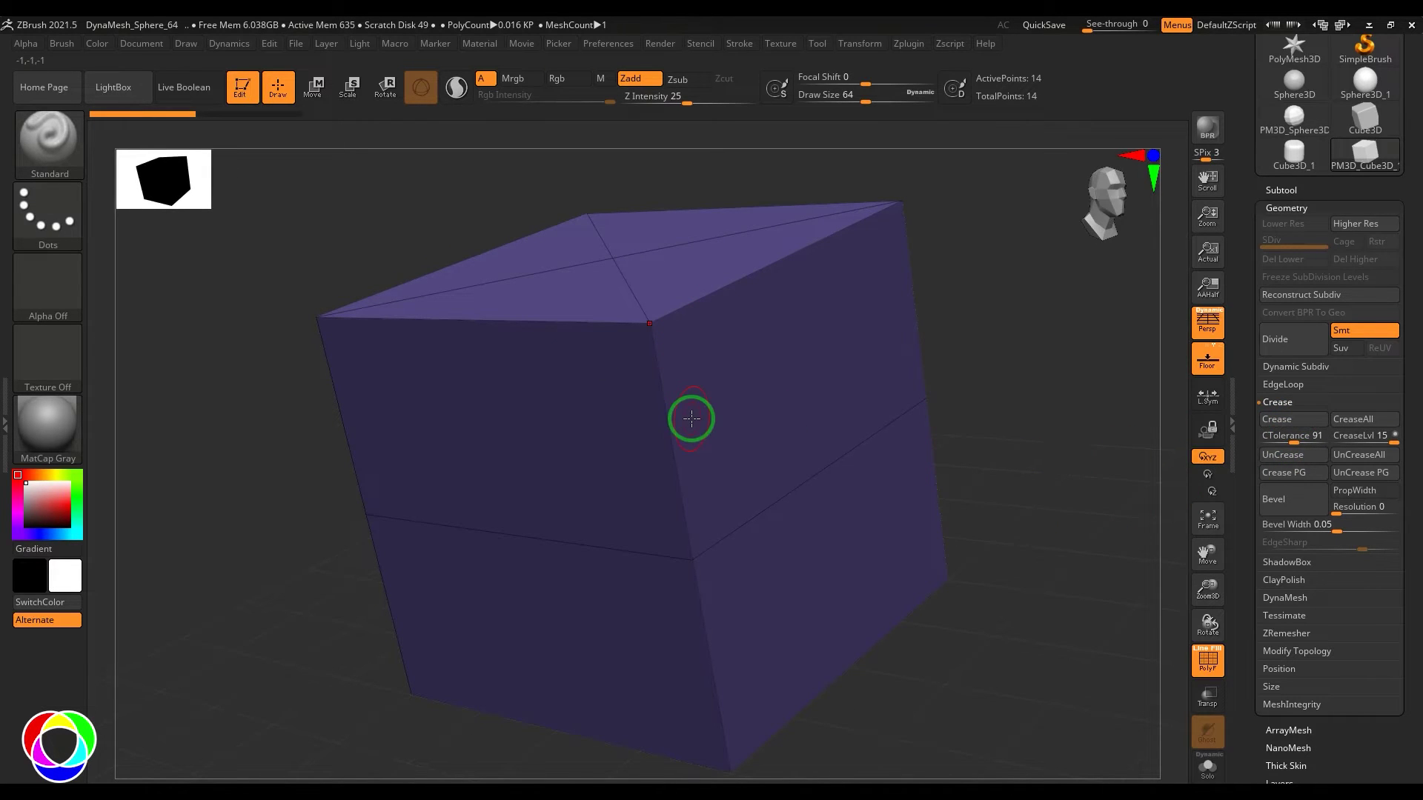
Set the crease tolerance to 10 and crease the cube's outer edges
drag(994, 461, 1024, 453)
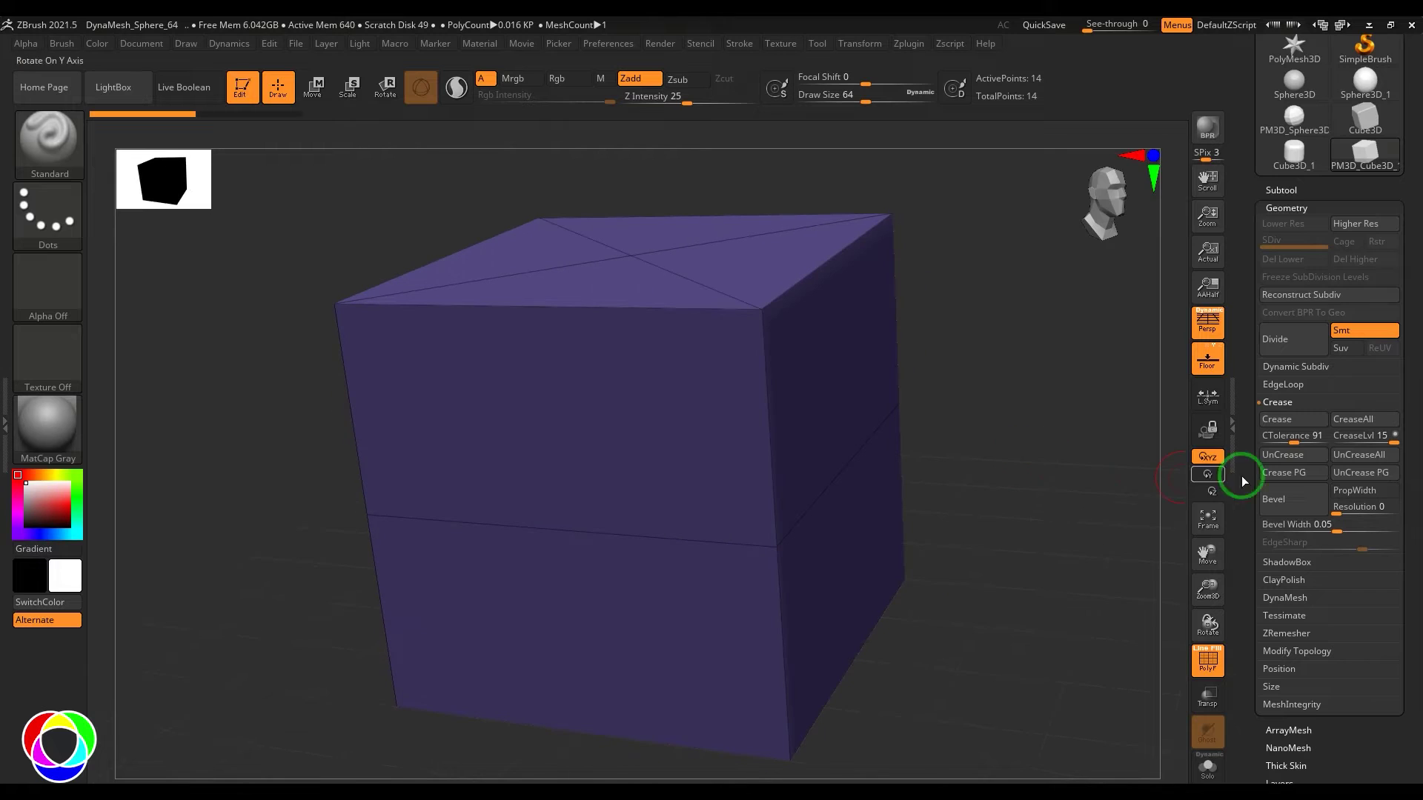
click(1290, 435)
text(10)
key(Return)
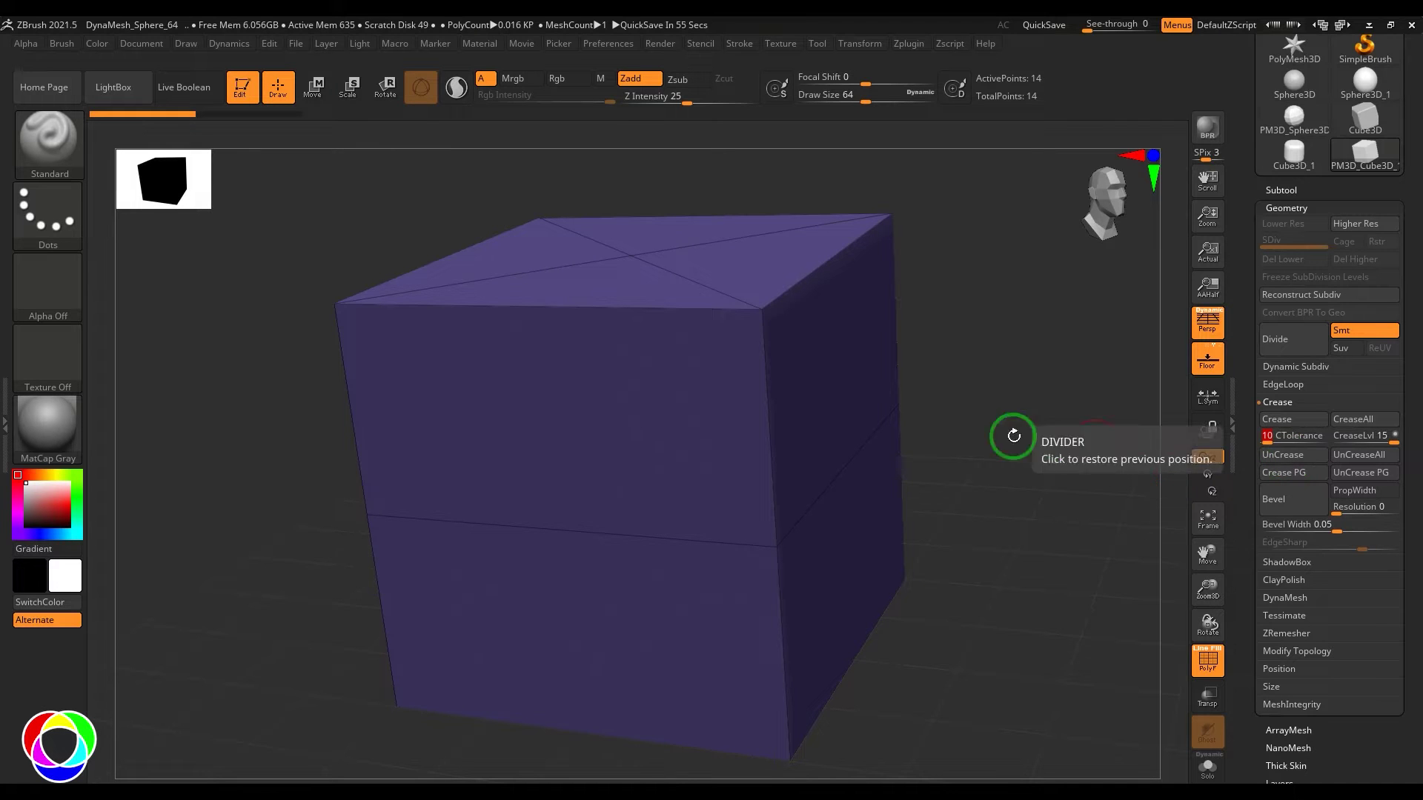
click(1271, 424)
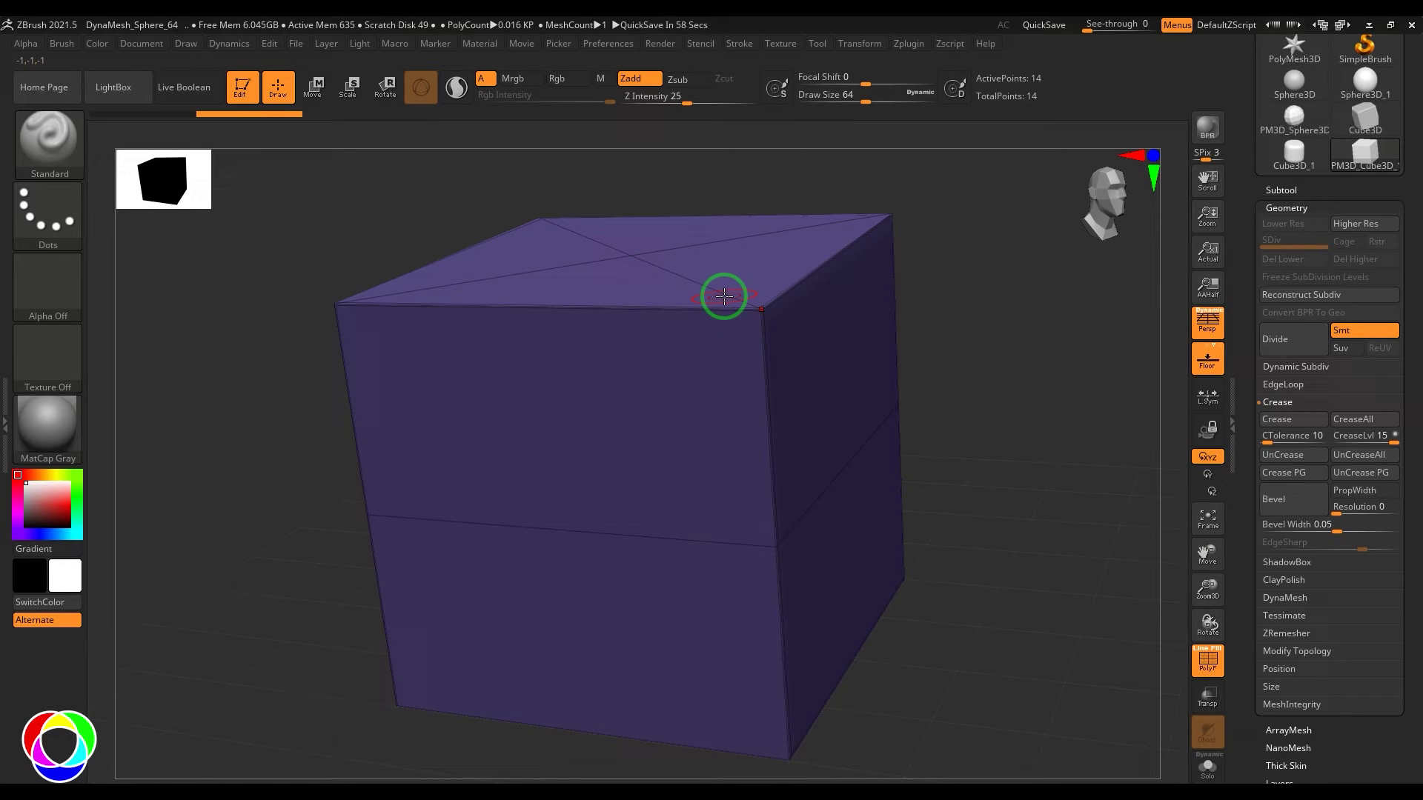
Set the crease level to 3 and subdivide the cube up to level 5 to inspect the corners
click(1362, 439)
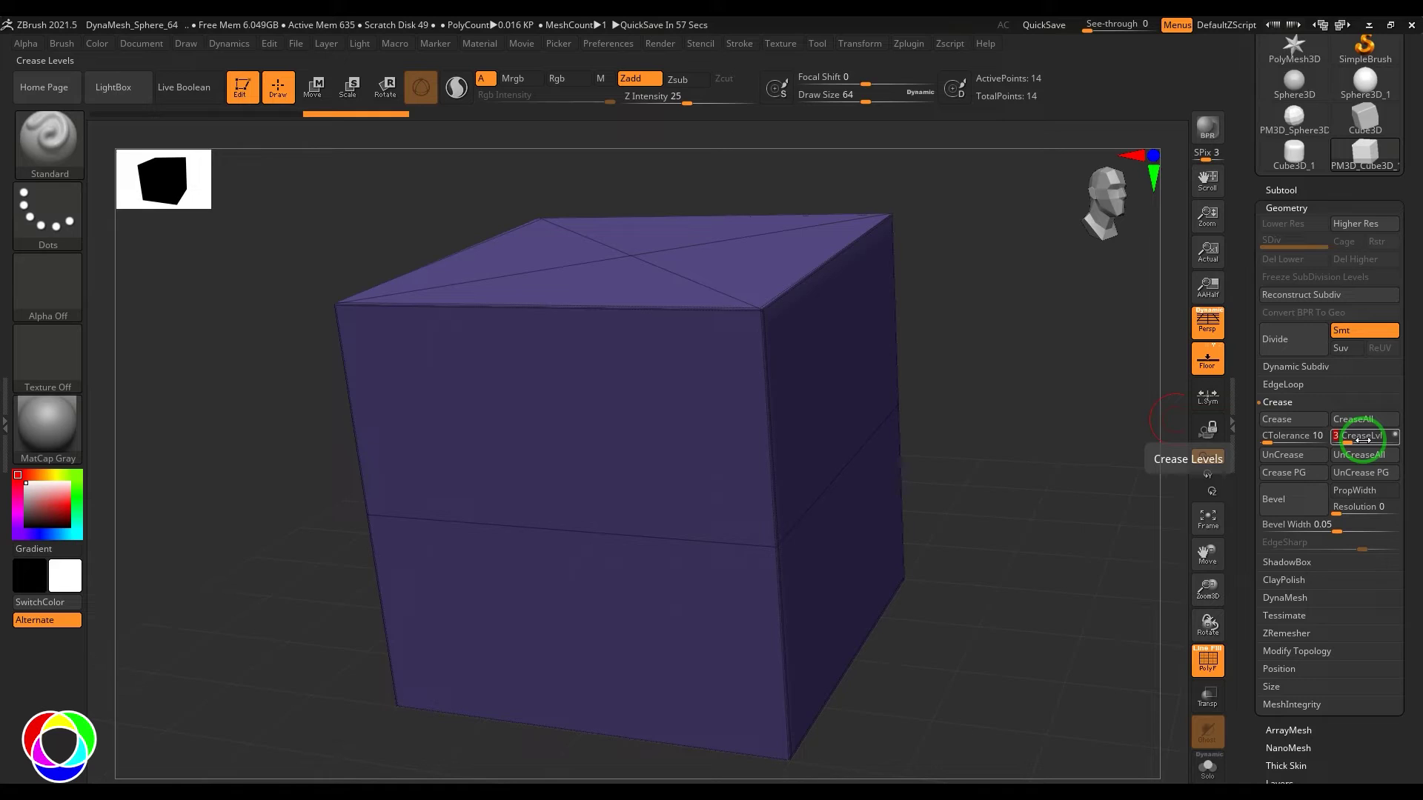
text(3)
key(Return)
key(ctrl+d)
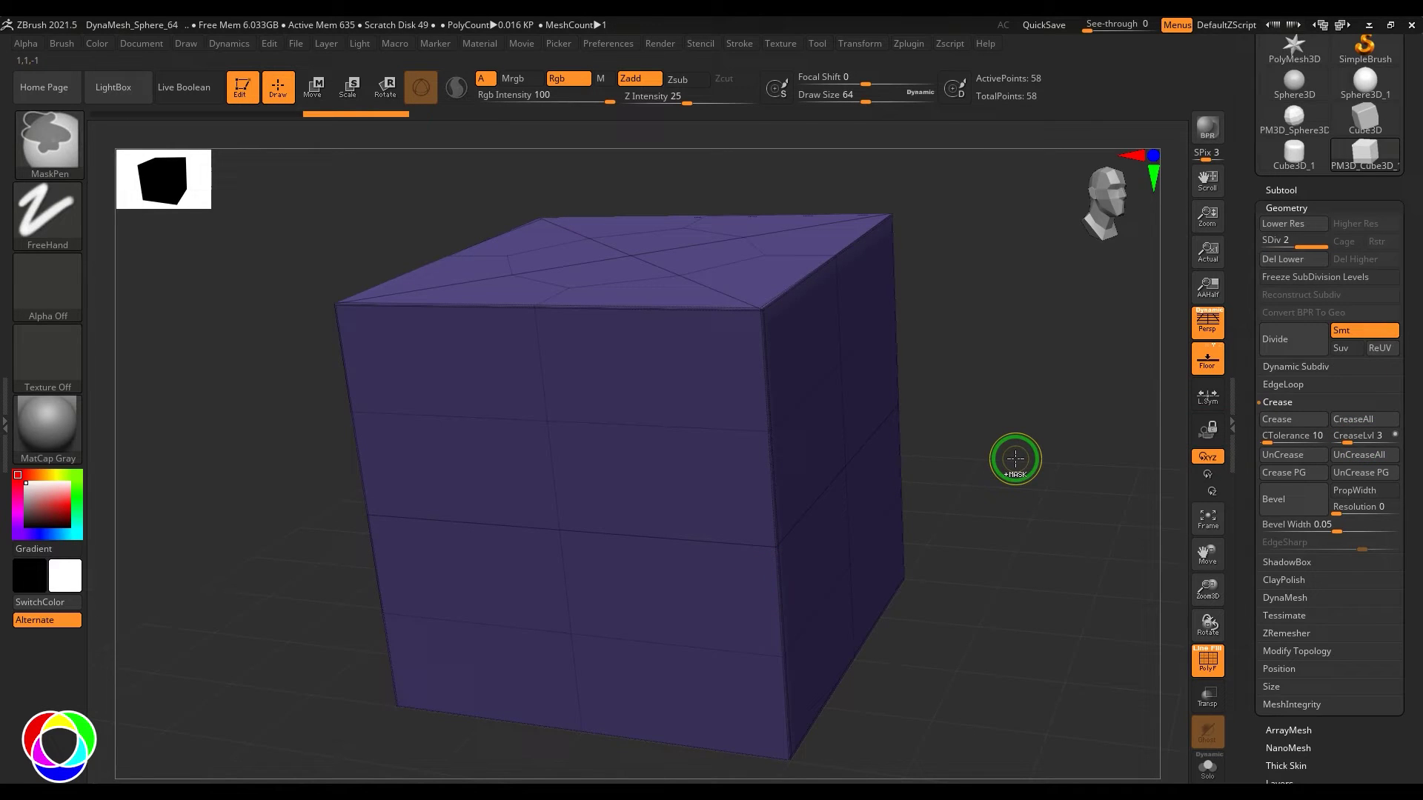
key(ctrl+d)
key(ctrl+d)
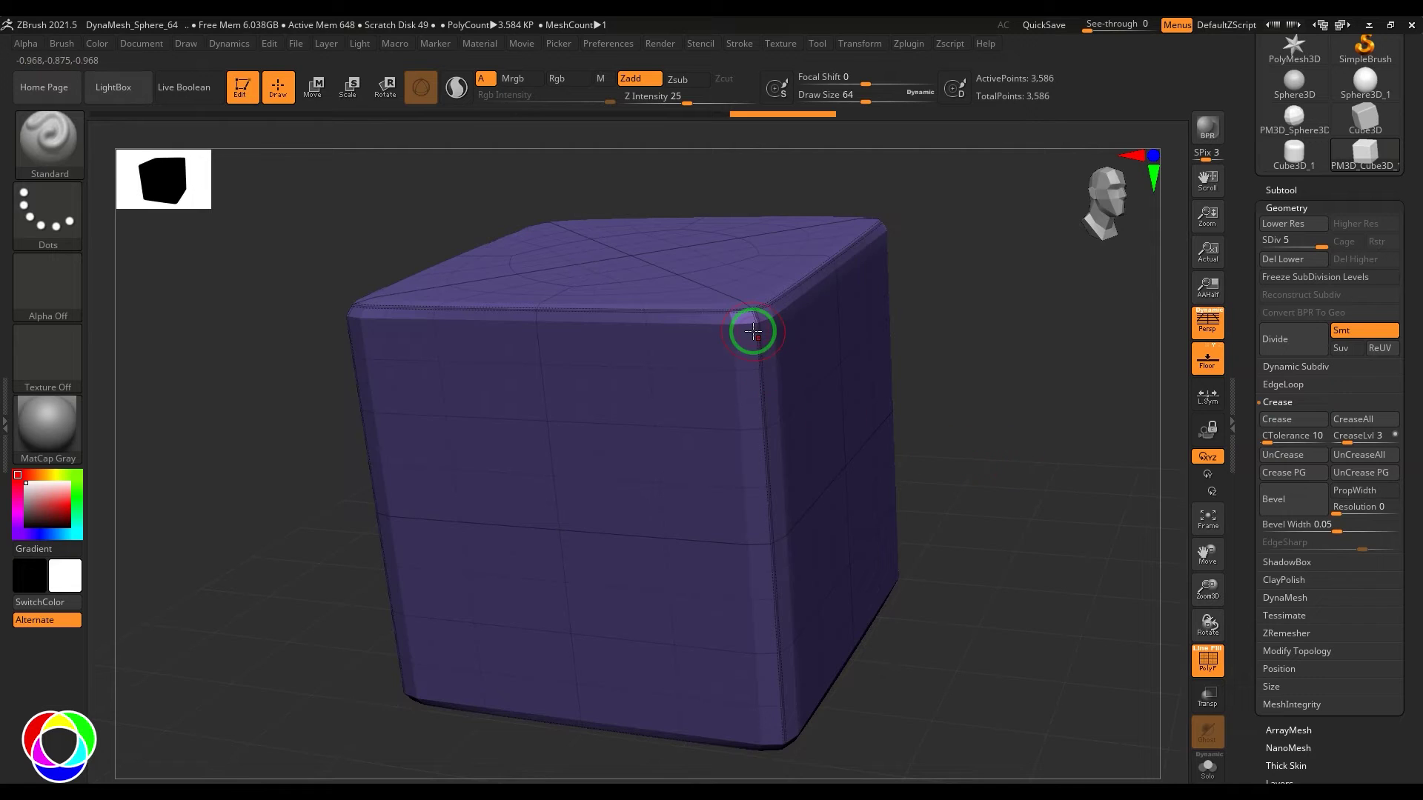
drag(899, 327, 869, 410)
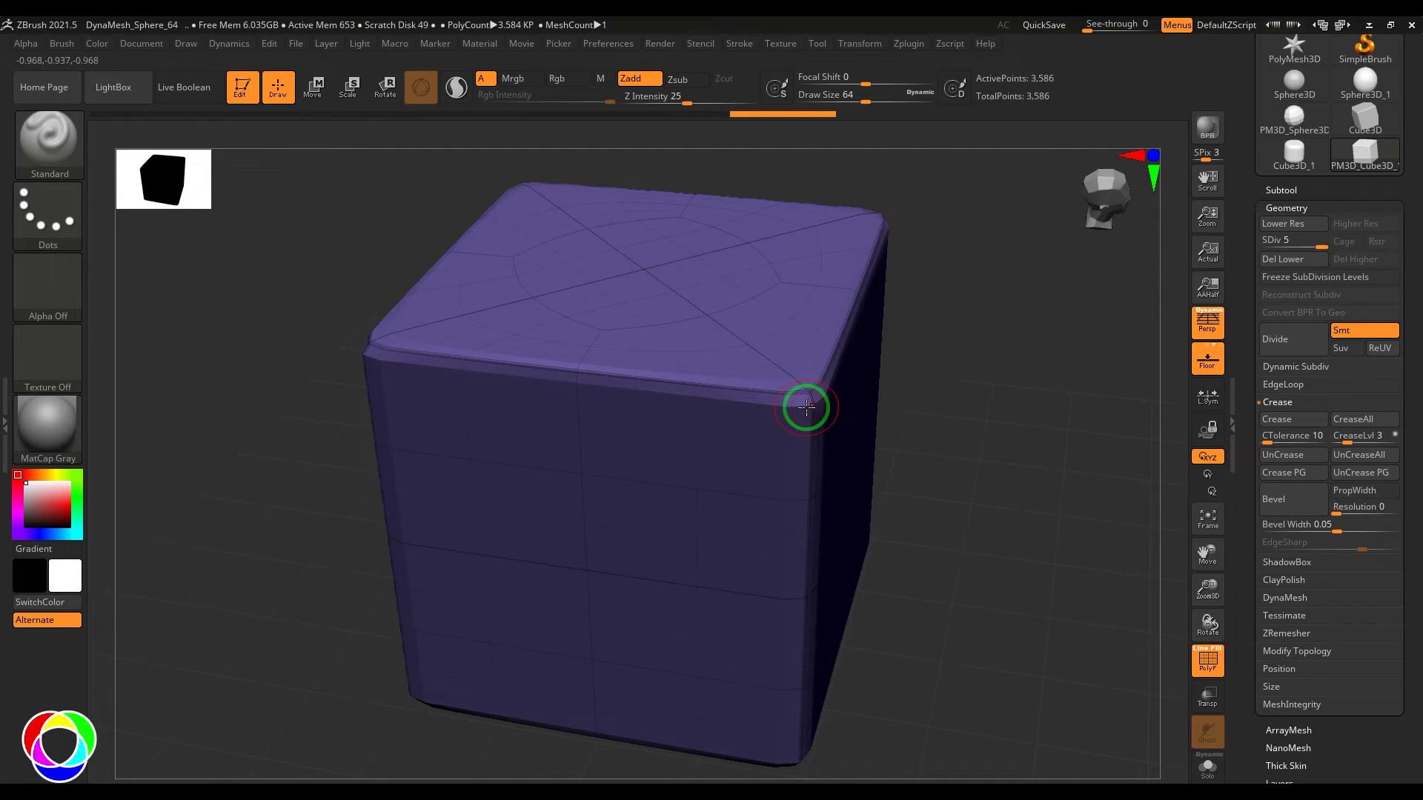
Step the cube back down through its subdivisions to the base mesh
key(shift+d)
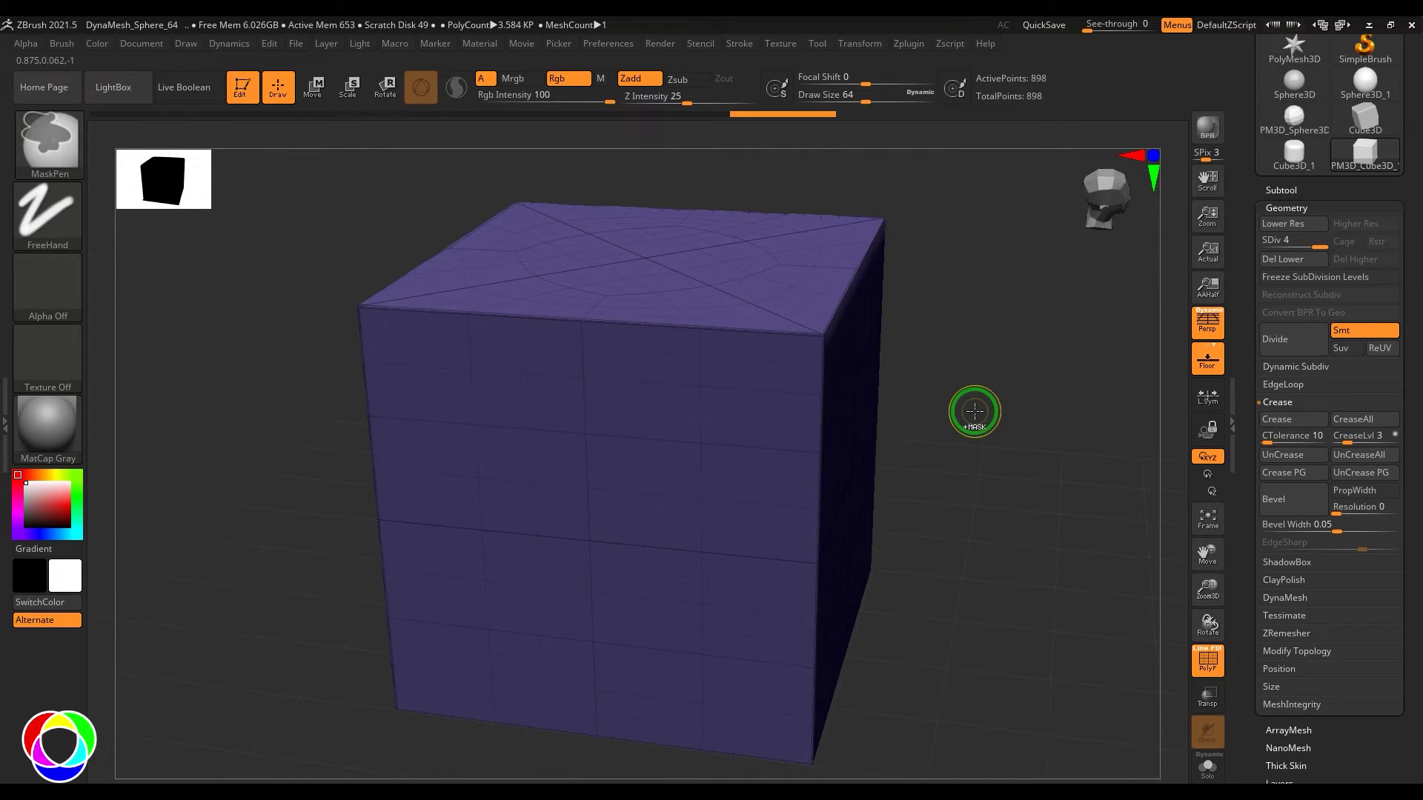
key(shift+d)
key(shift+d)
key(shift+d)
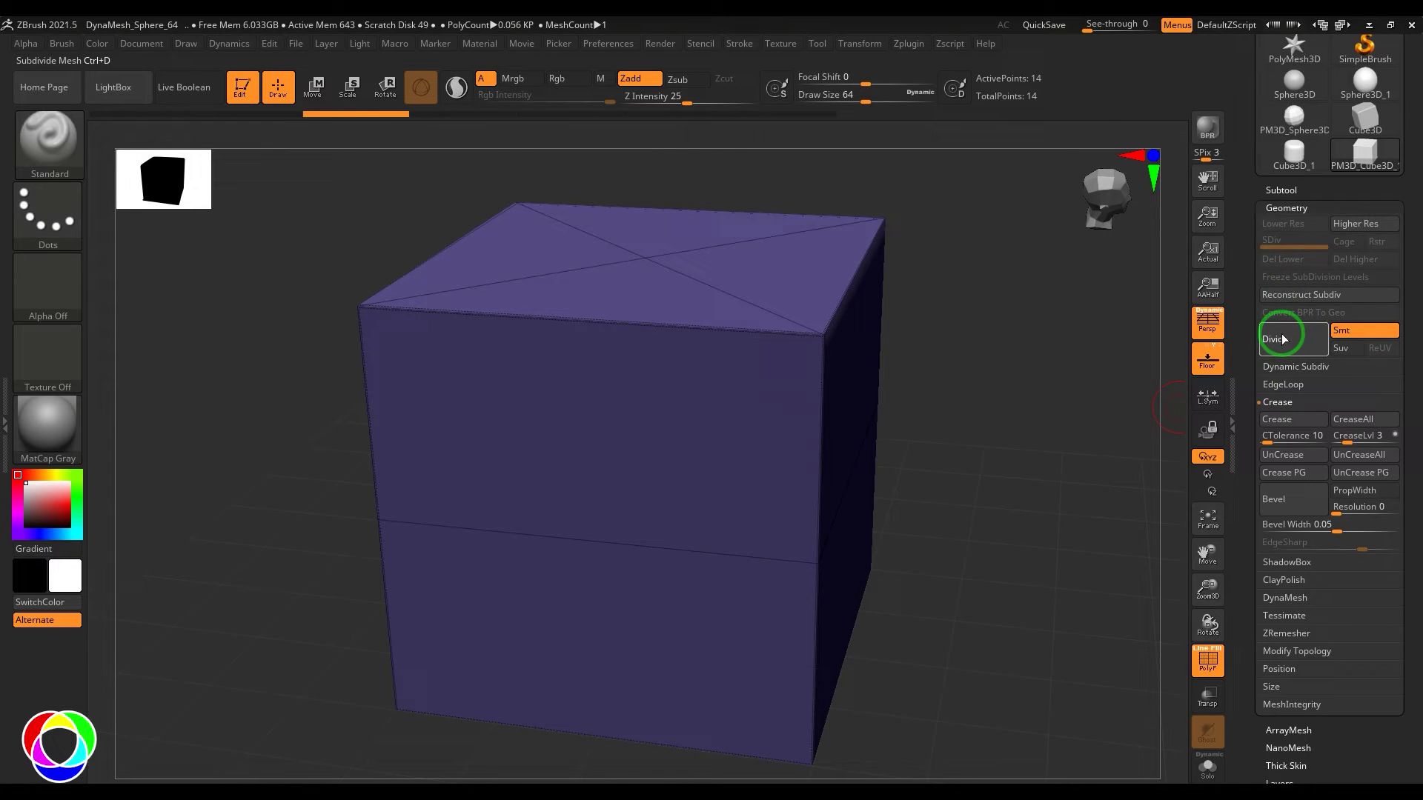
Divide the creased cube four times to recheck the softened edges, and undo the subdivisions
click(1284, 340)
click(1284, 340)
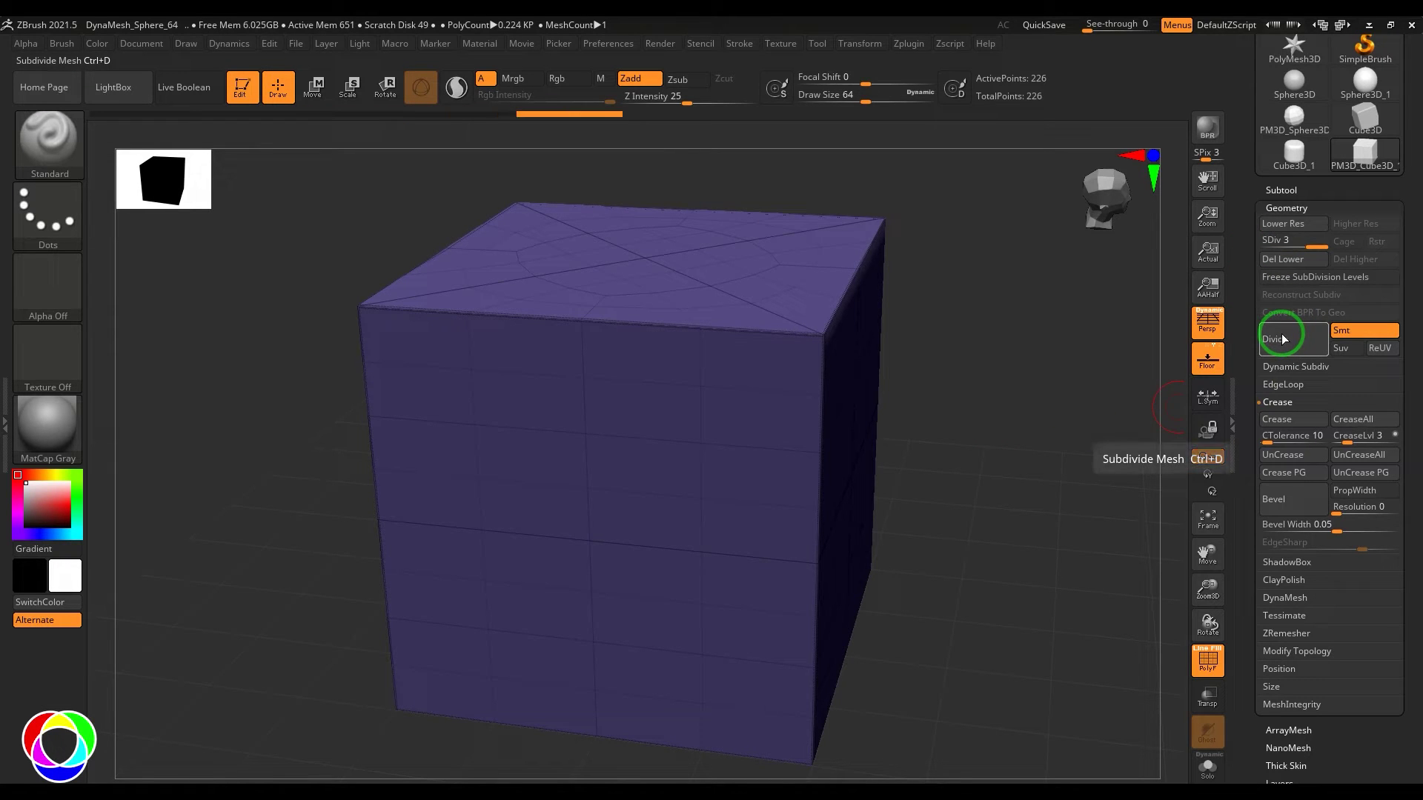
click(1284, 340)
click(1284, 339)
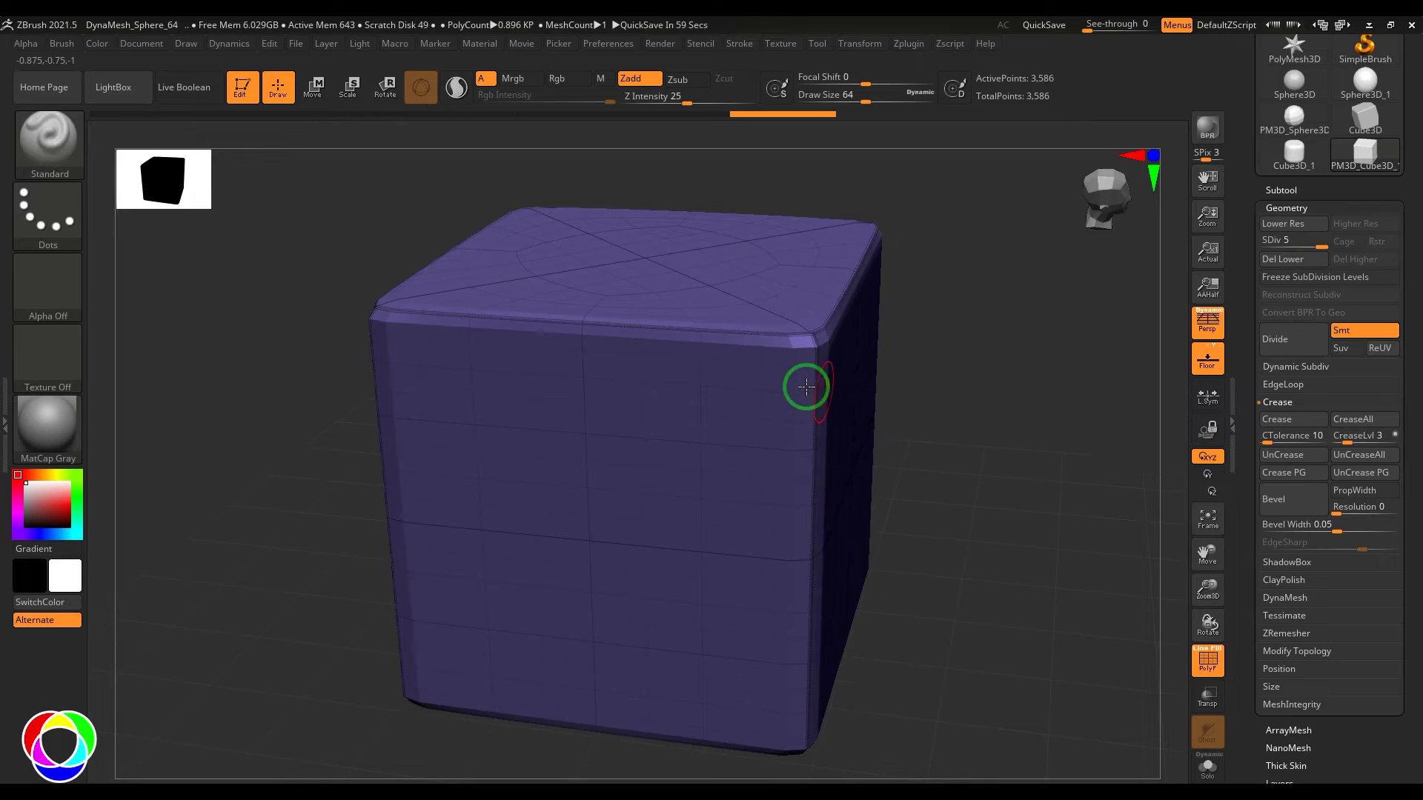
drag(838, 378, 960, 388)
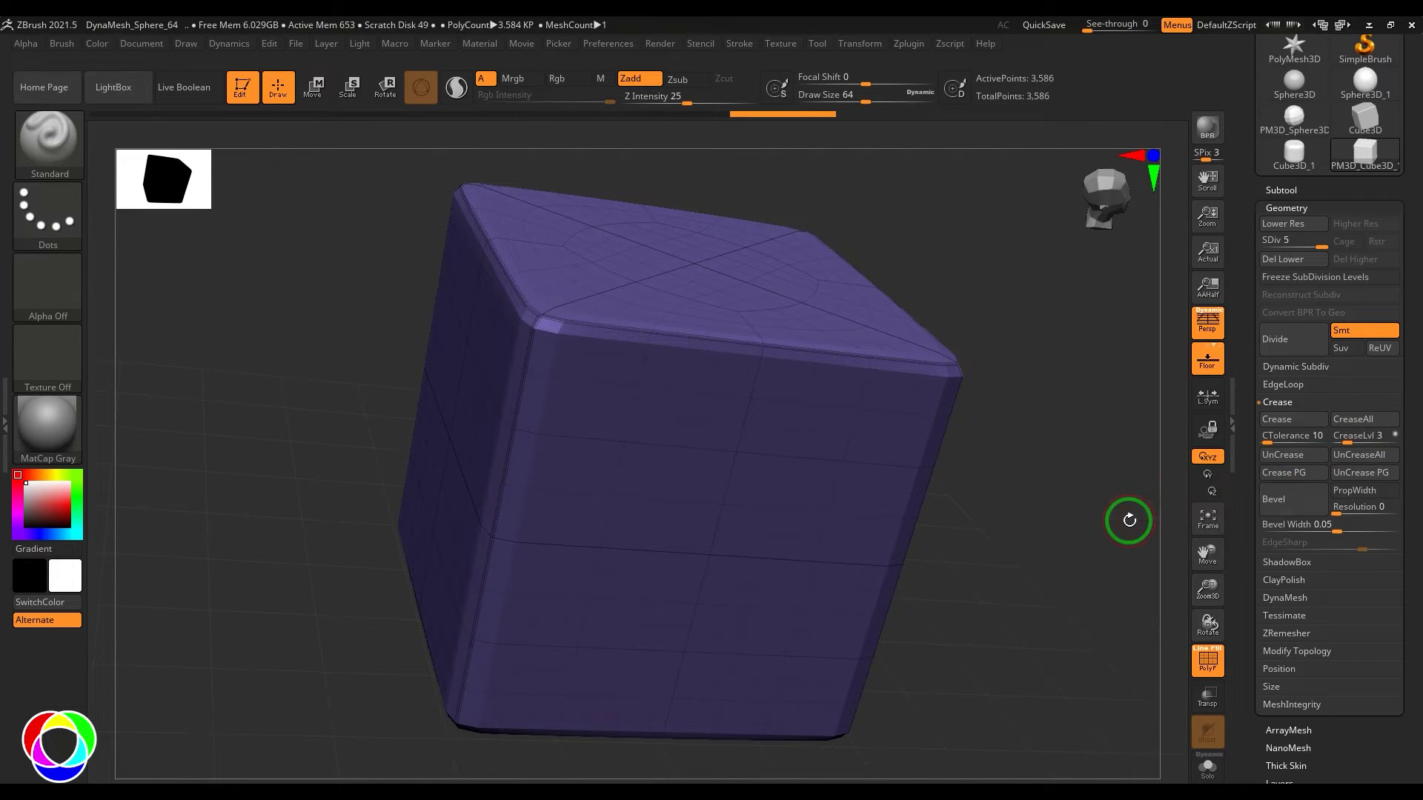
key(ctrl+z)
key(ctrl+z)
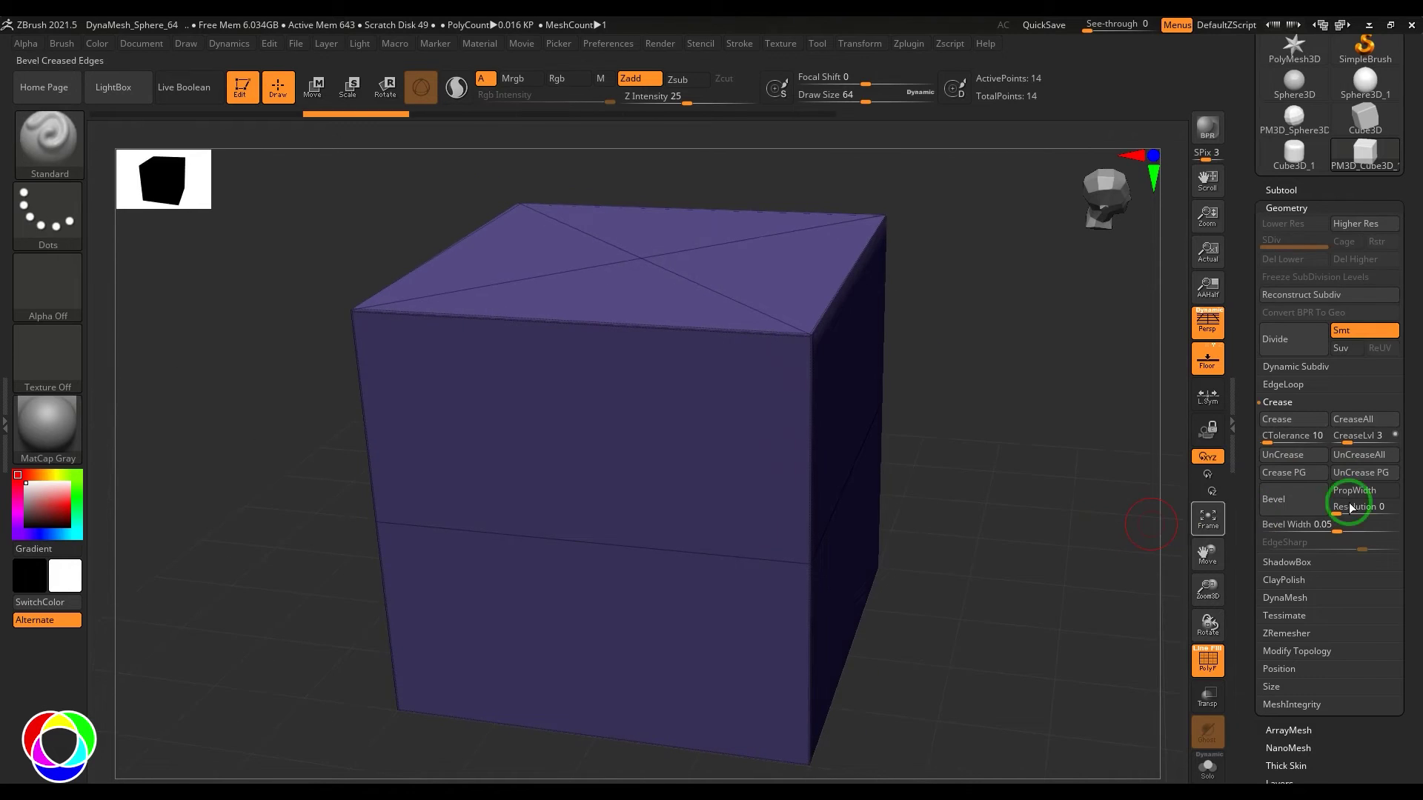
Set the crease level to 1 and preview it by dividing the cube twice, undoing both subdivisions
click(1296, 345)
click(1297, 345)
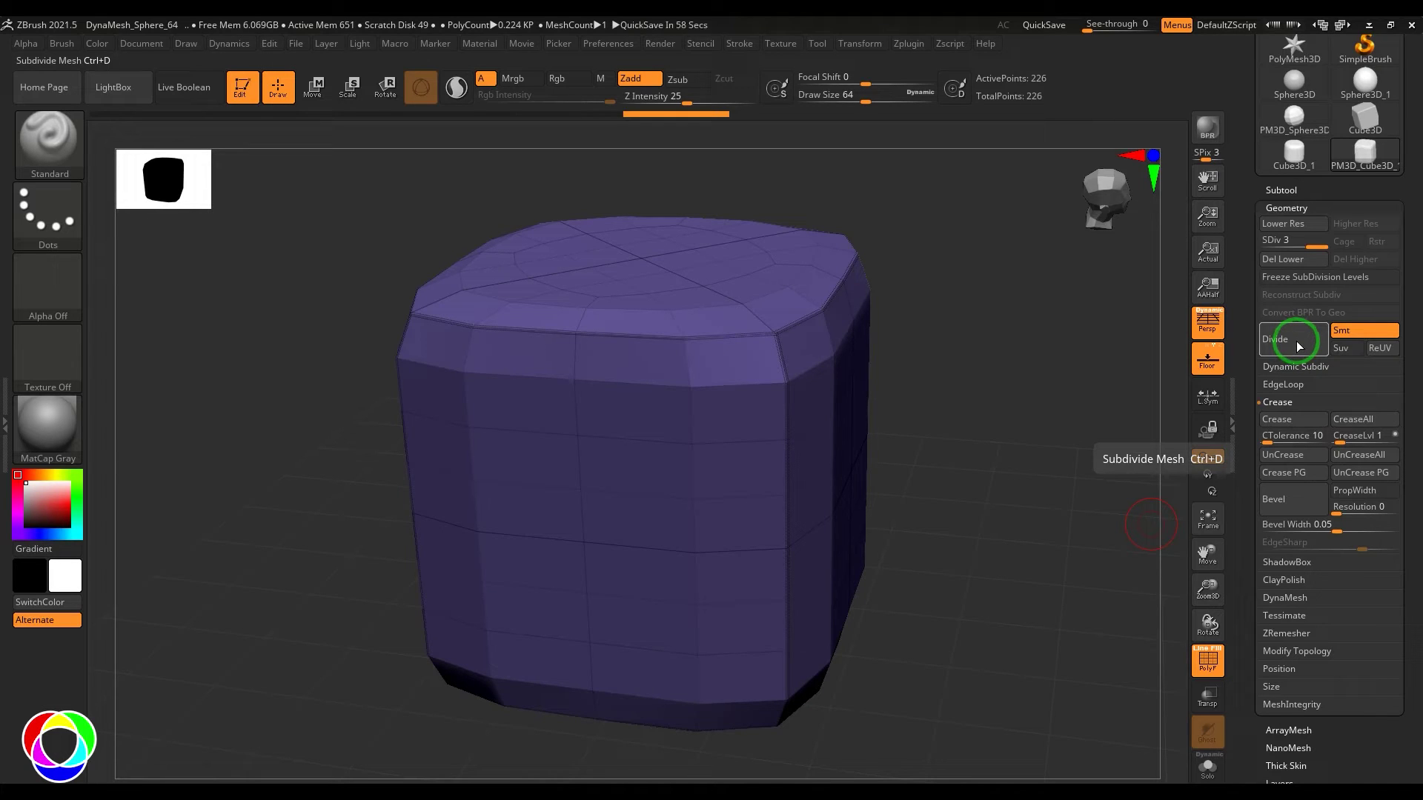
key(ctrl+z)
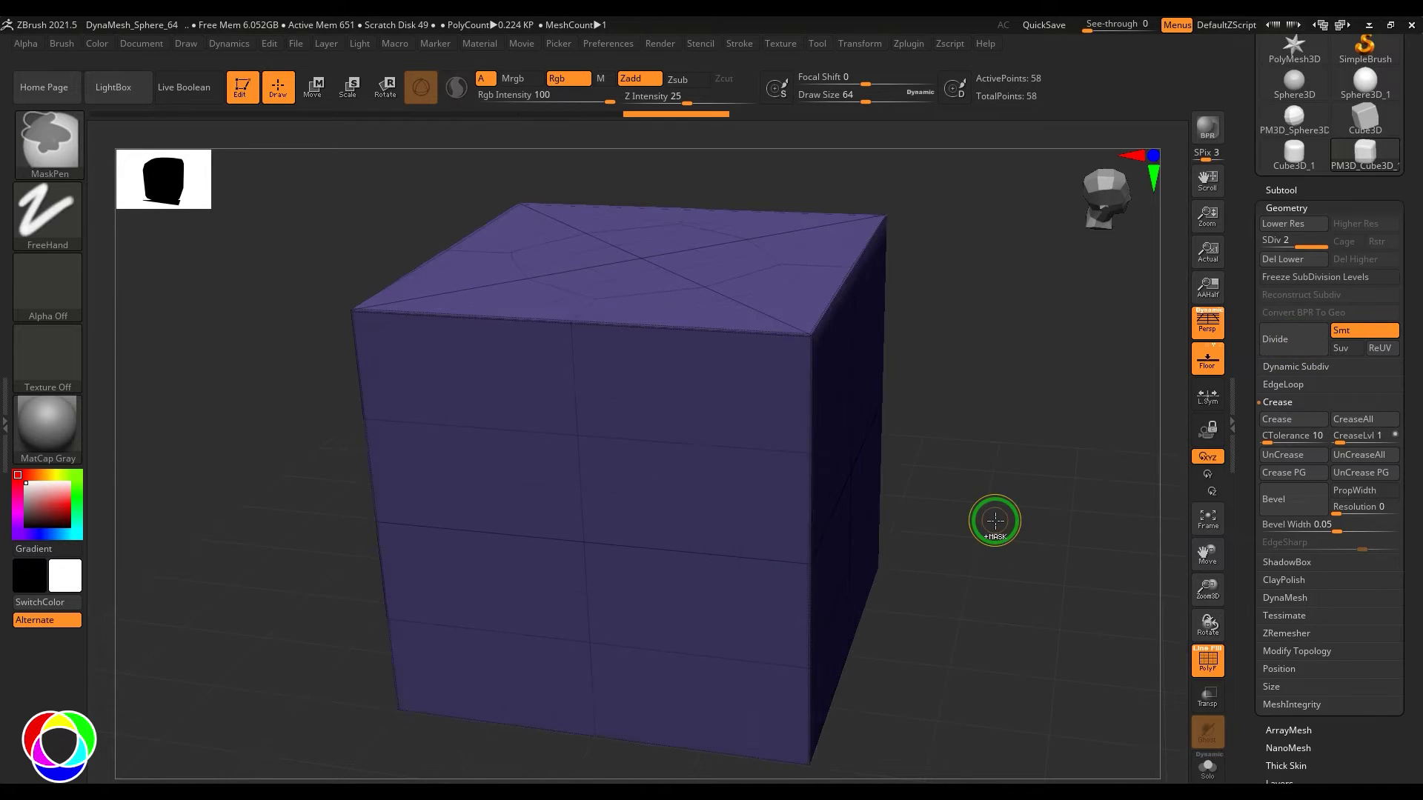
click(1387, 443)
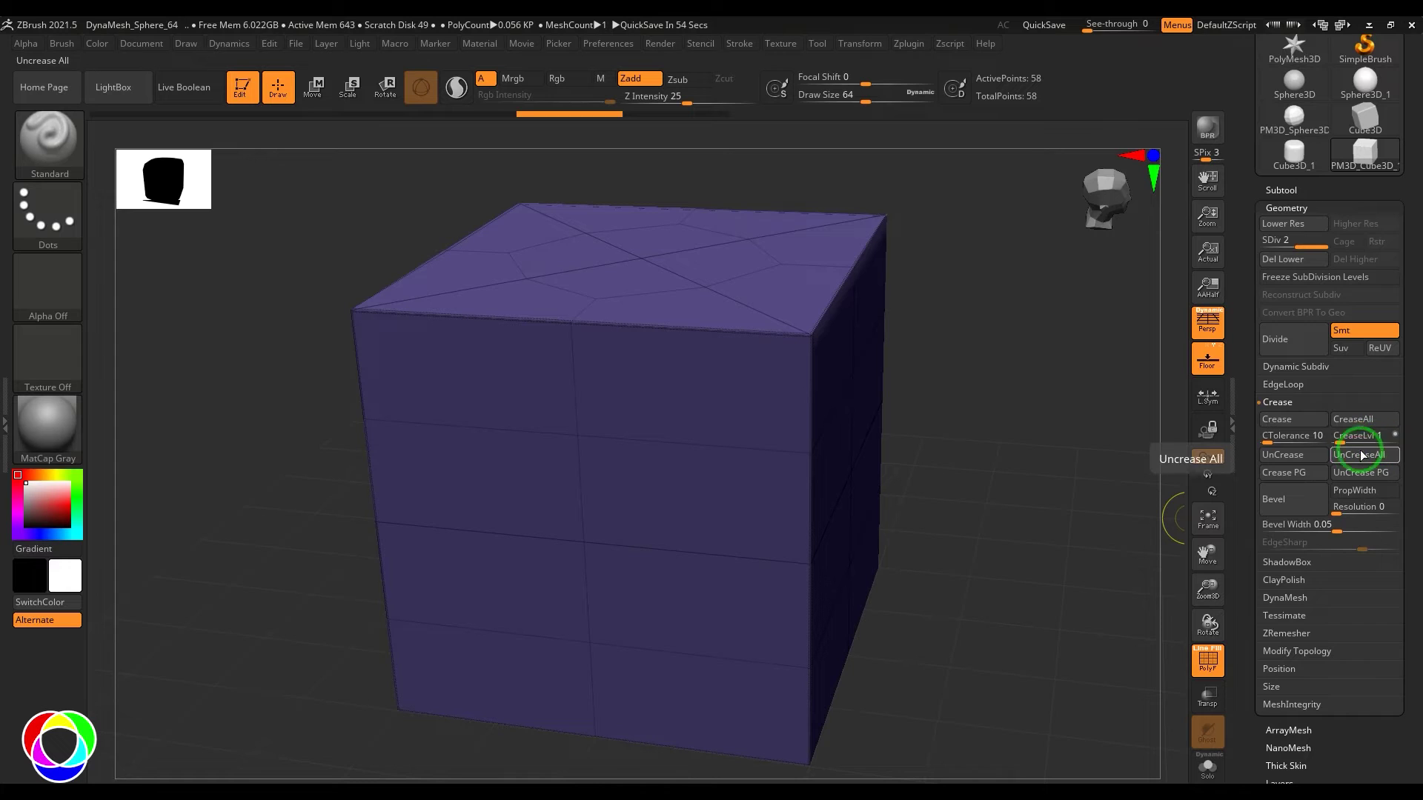
key(ctrl+z)
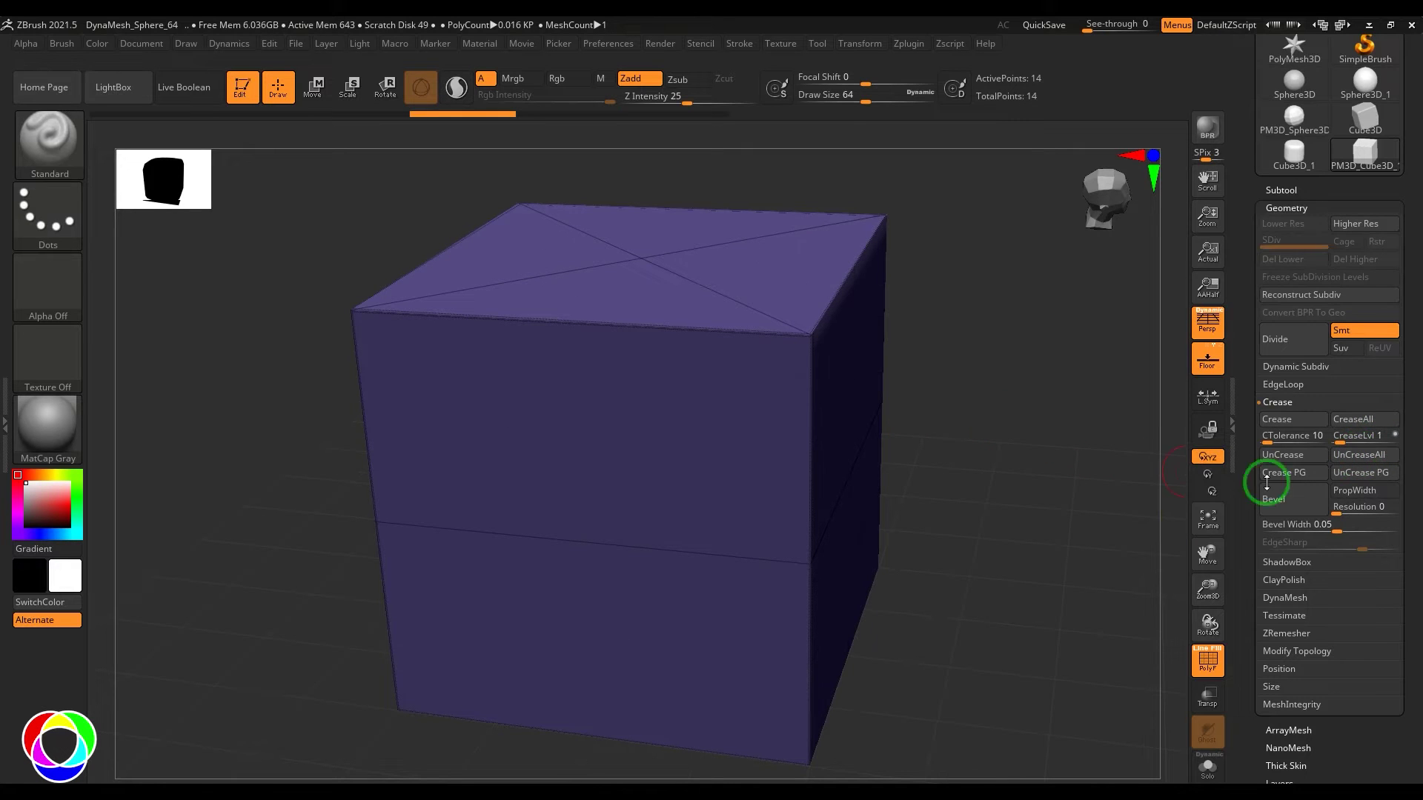
Remove all creases from the cube, isolate its upper half, crease the visible part's border, and show the full cube
click(1357, 455)
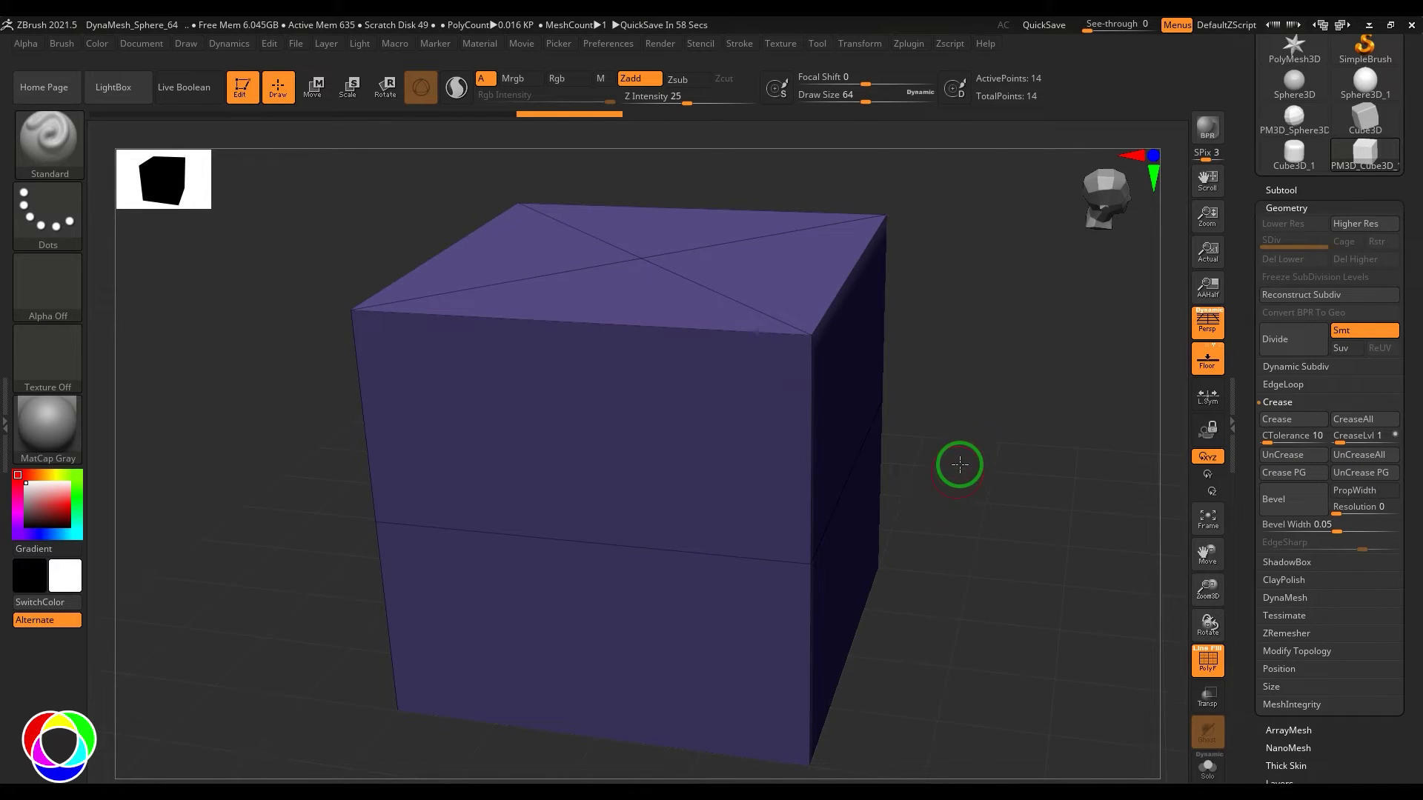
shift+drag(956, 464, 995, 485)
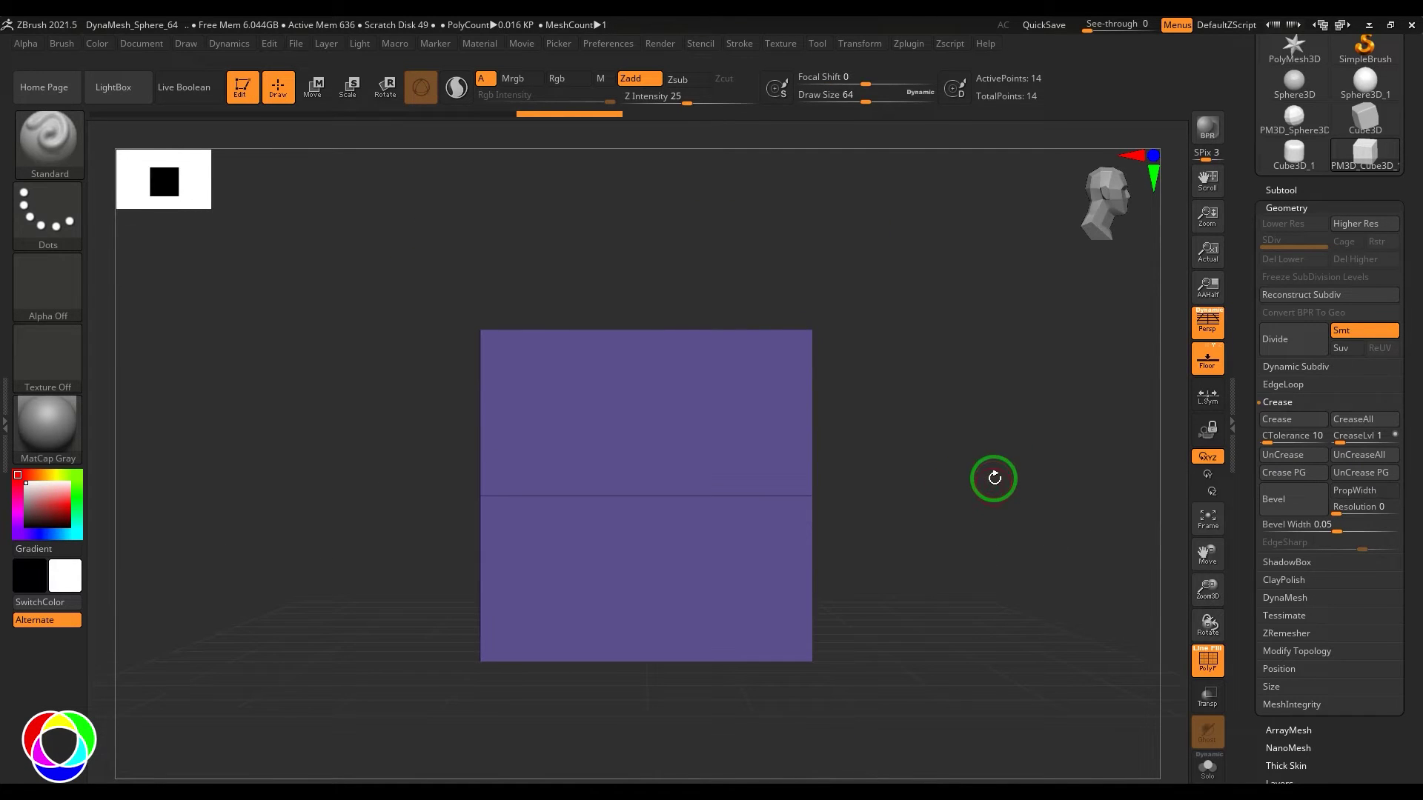
mouse_move(389, 265)
ctrl+shift+mouse_down()
mouse_move(785, 430)
mouse_move(947, 515)
ctrl+shift+mouse_up()
drag(957, 487, 971, 540)
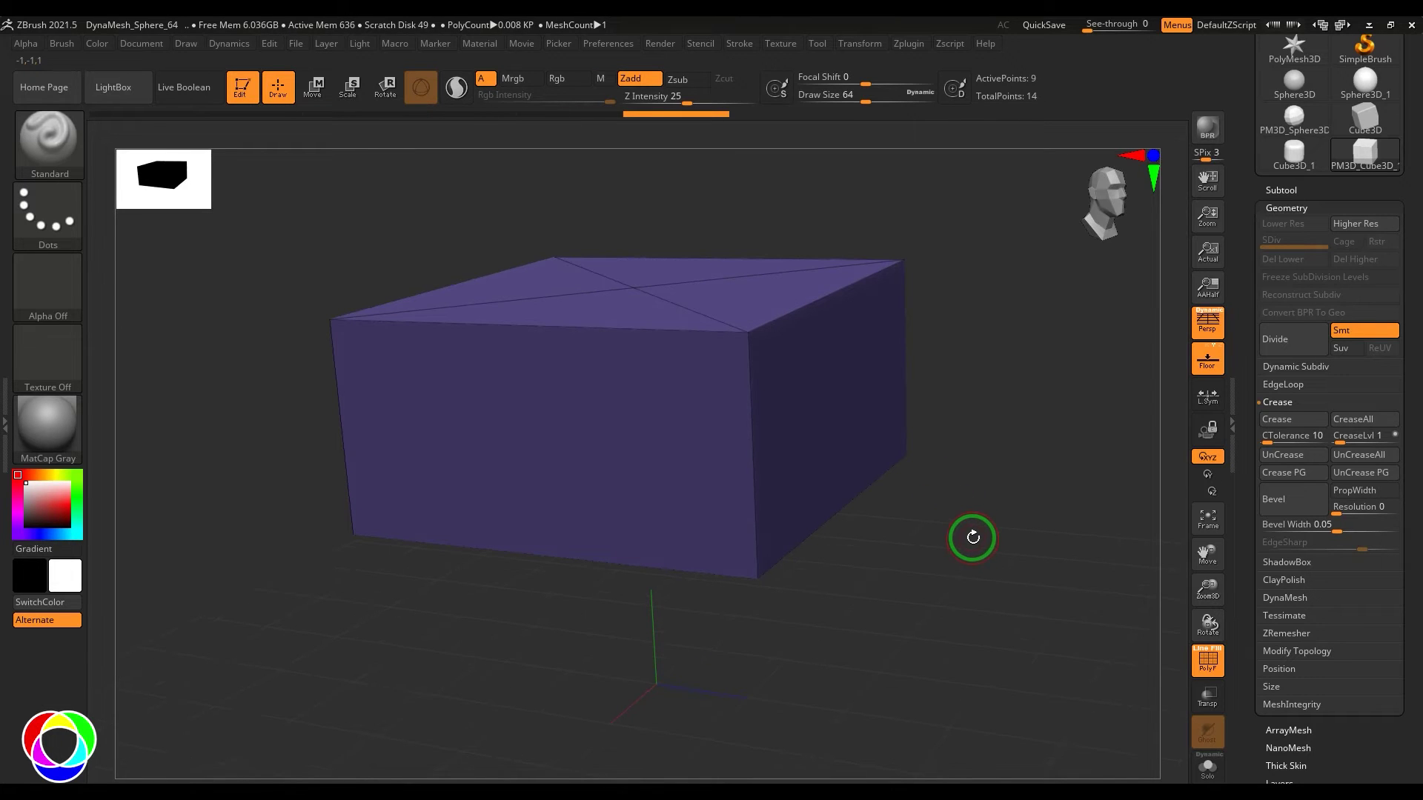
click(1303, 422)
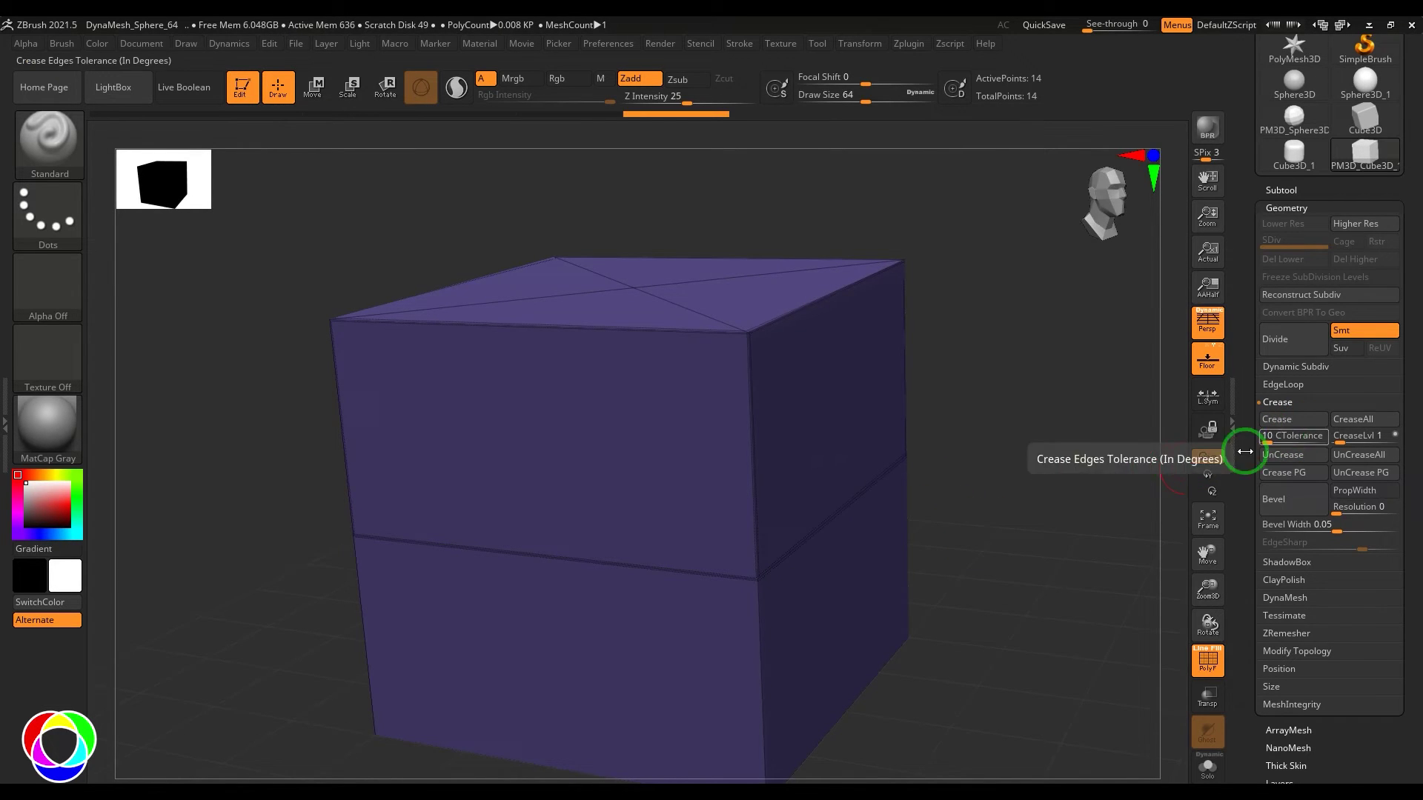
drag(1031, 483, 1015, 525)
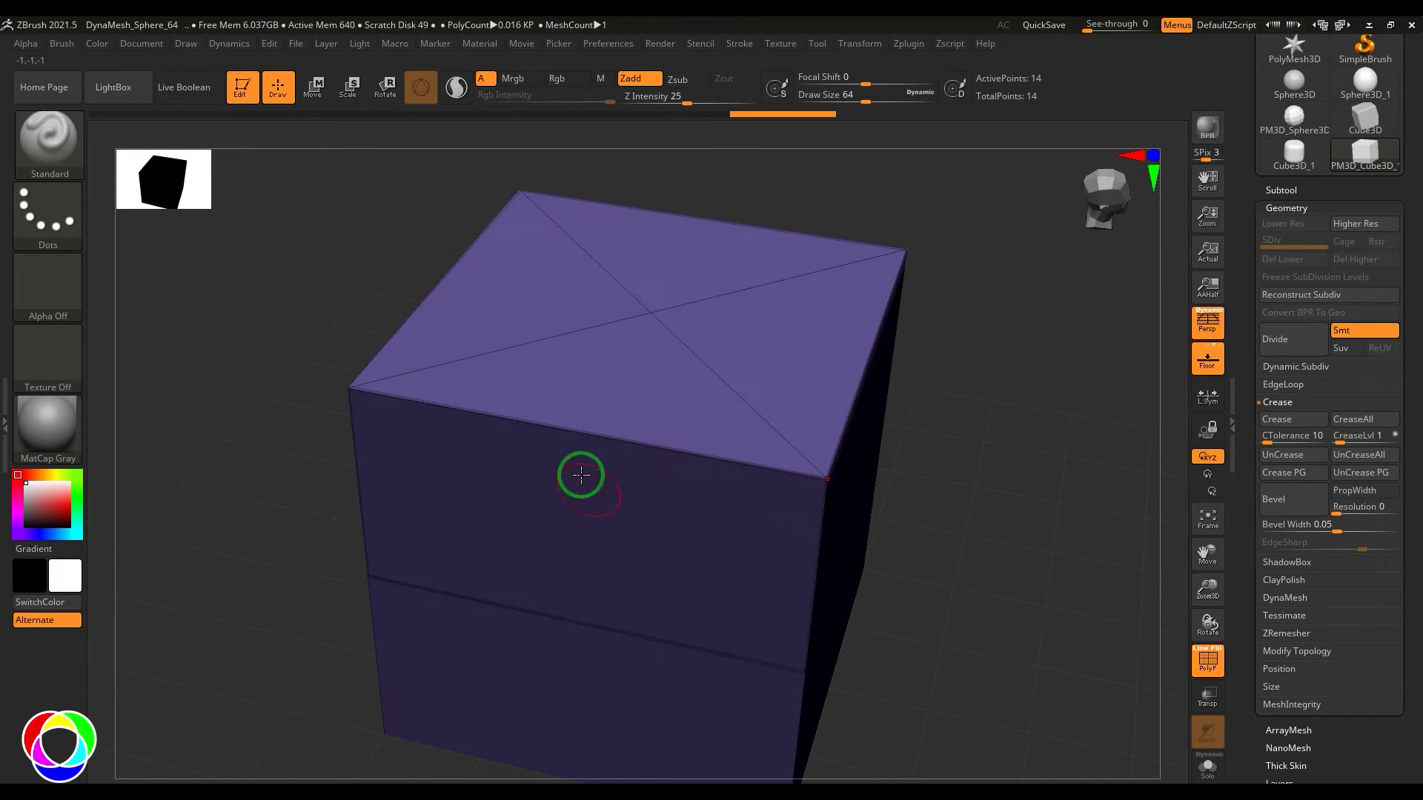
mouse_move(972, 471)
mouse_down()
mouse_move(963, 355)
mouse_move(978, 304)
mouse_move(959, 420)
mouse_move(985, 457)
mouse_up()
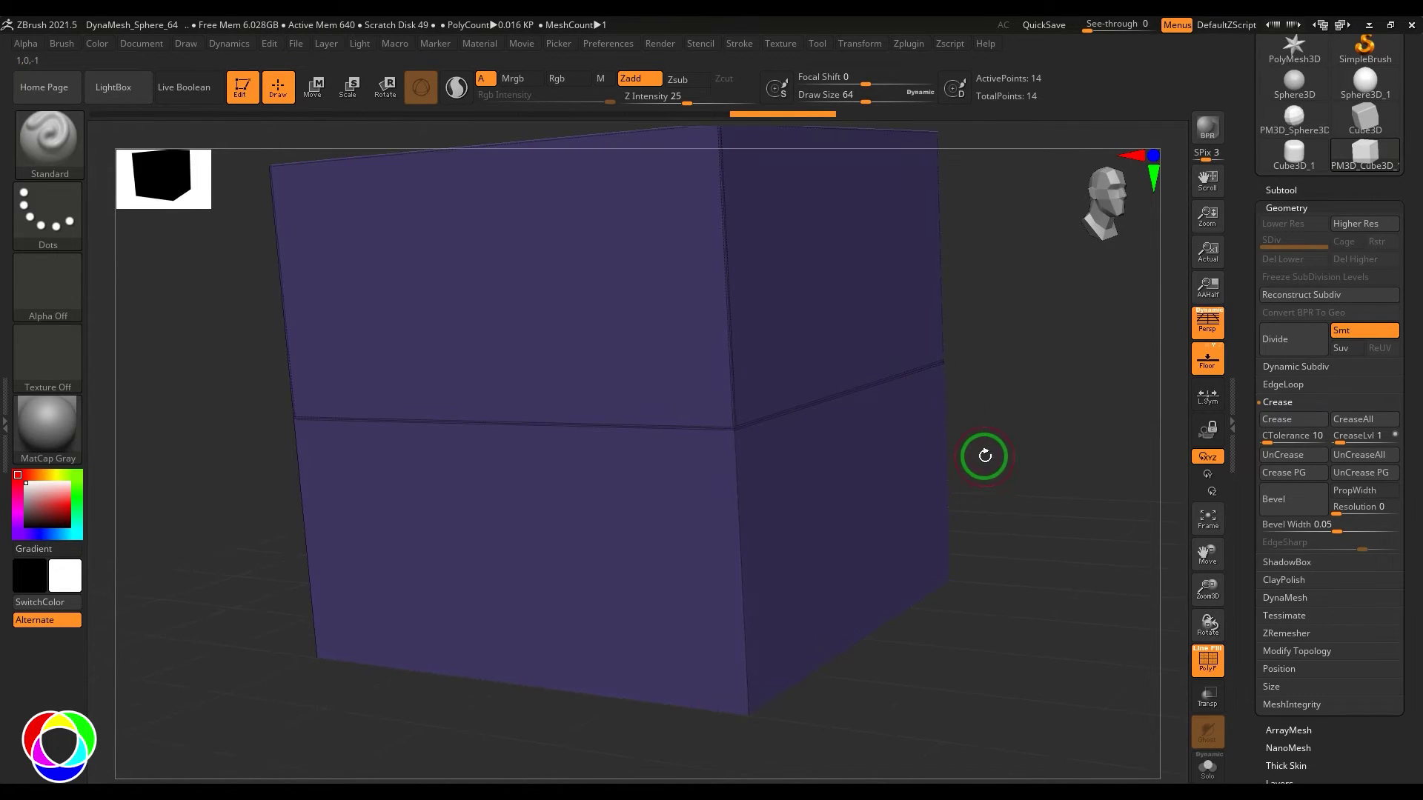
Preview the border crease by dividing the cube three times, and undo those subdivisions
key(ctrl+d)
key(ctrl+d)
key(ctrl+d)
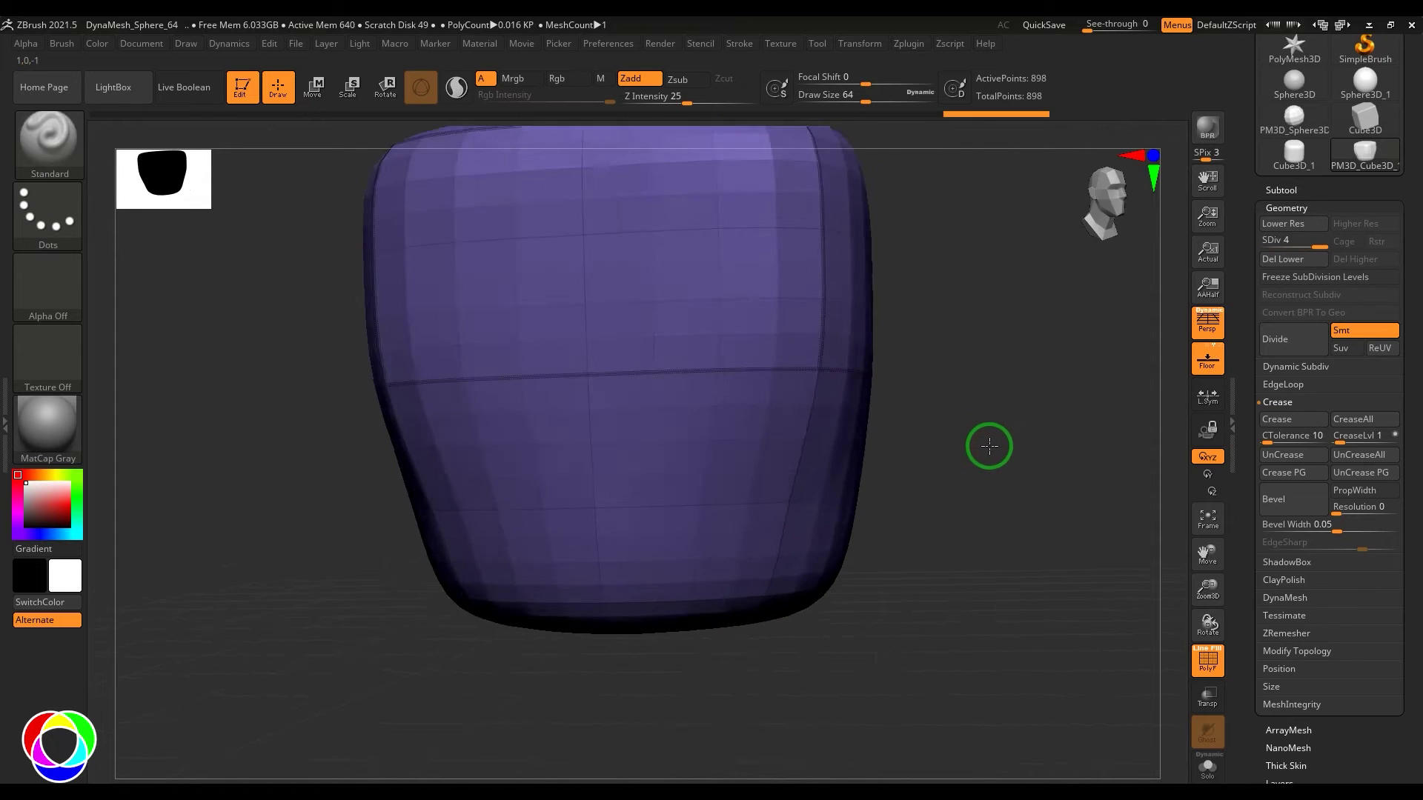
key(ctrl+z)
key(ctrl+z)
key(ctrl+z)
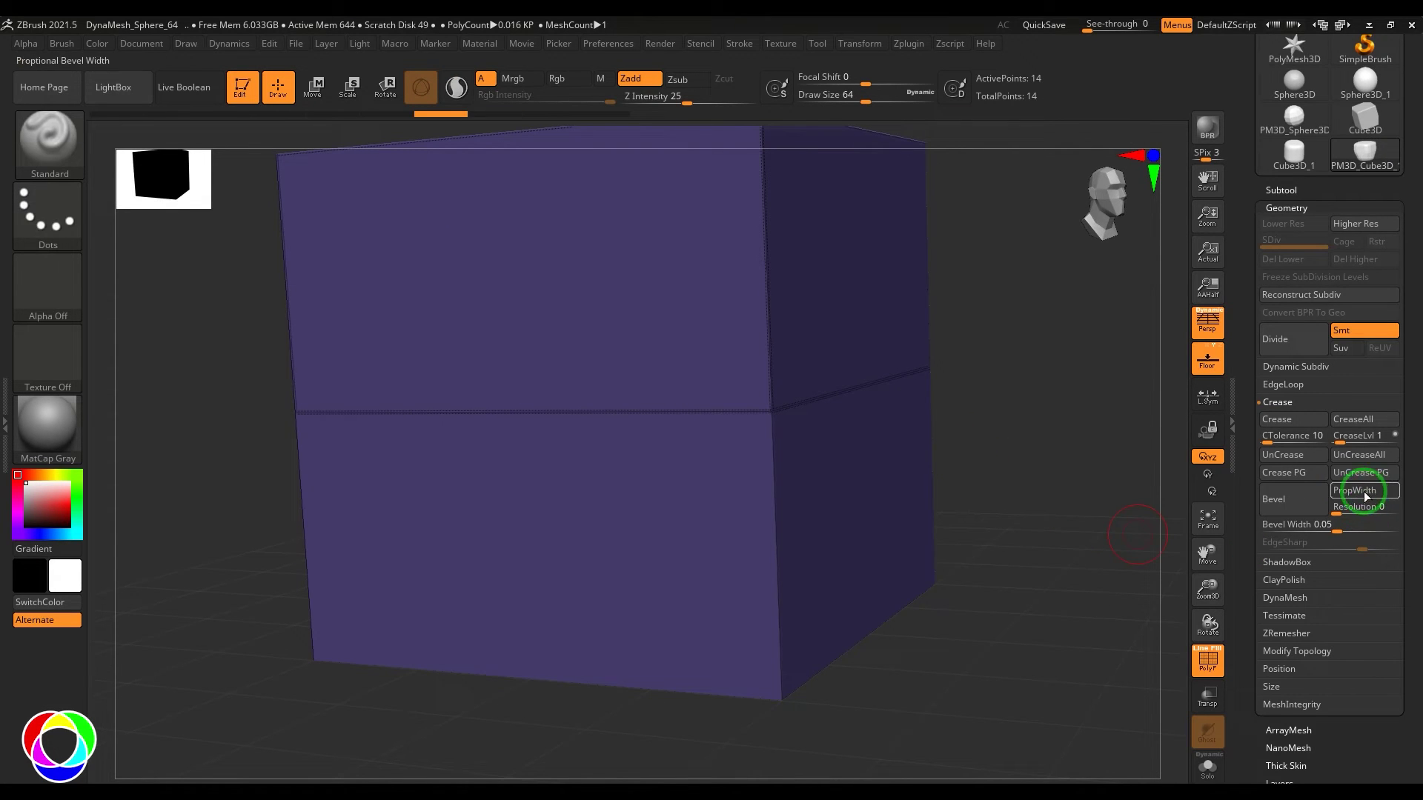
Set the crease level to 5 and divide the cube four times to examine its creased upper half
text(5)
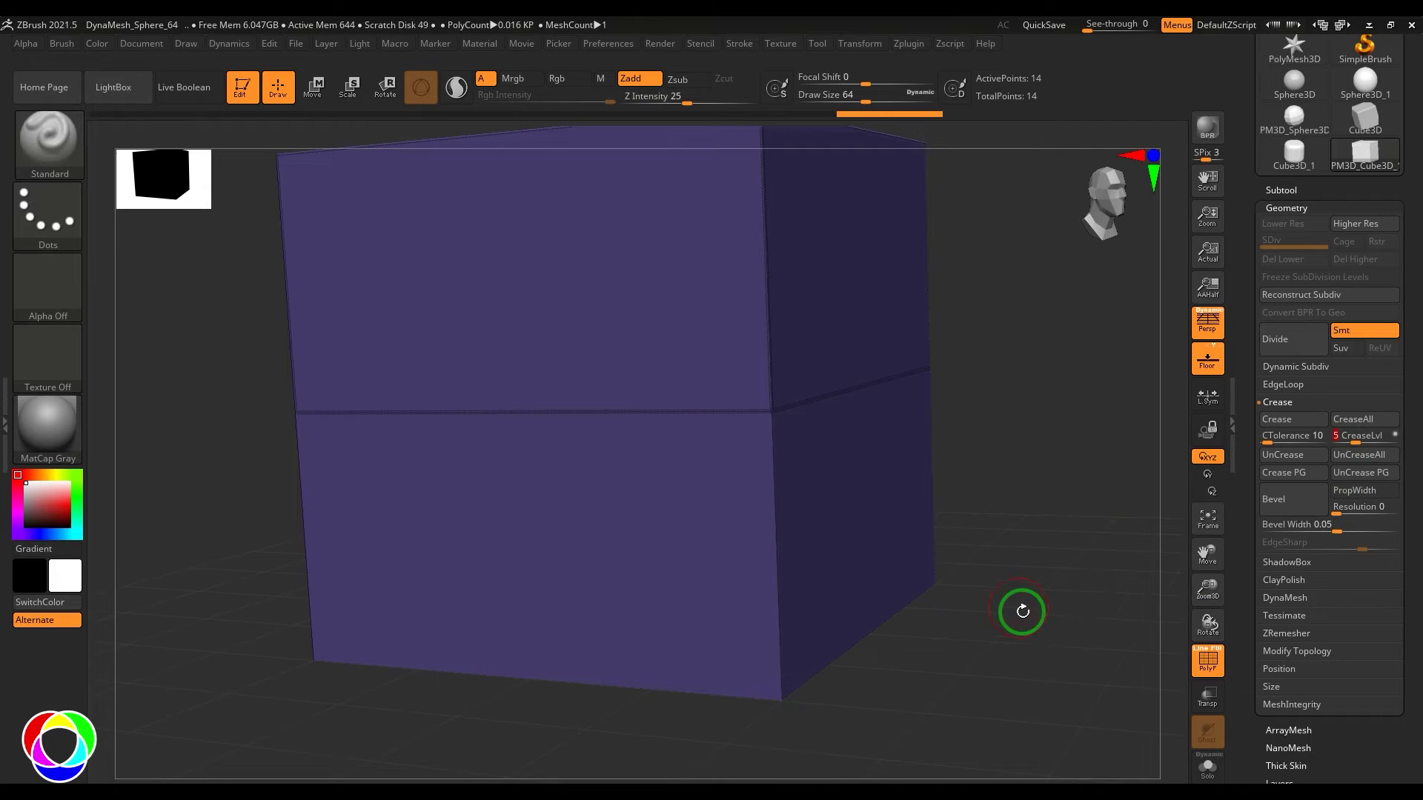
alt+drag(1023, 610, 914, 628)
key(ctrl+d)
key(ctrl+d)
key(ctrl+d)
key(ctrl+d)
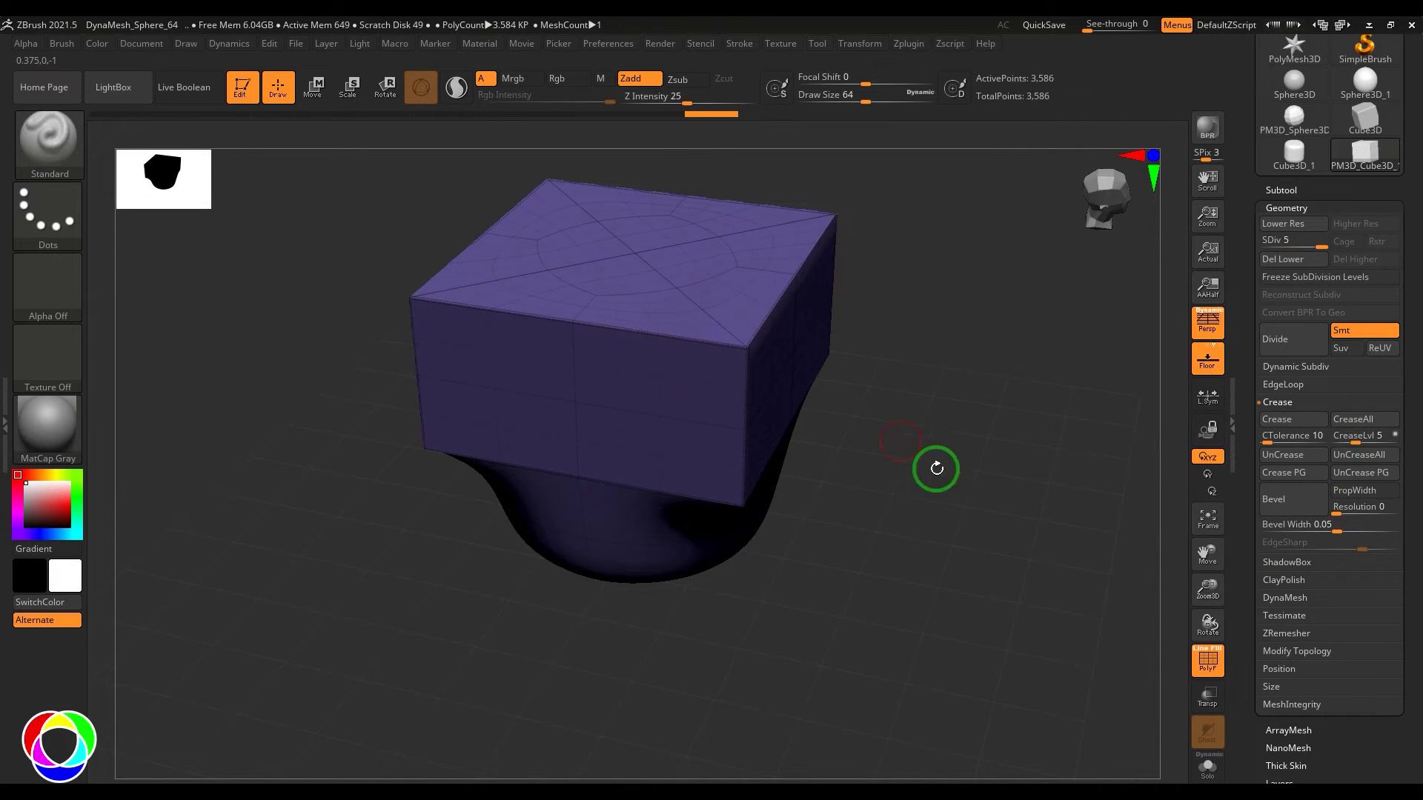
drag(934, 470, 896, 412)
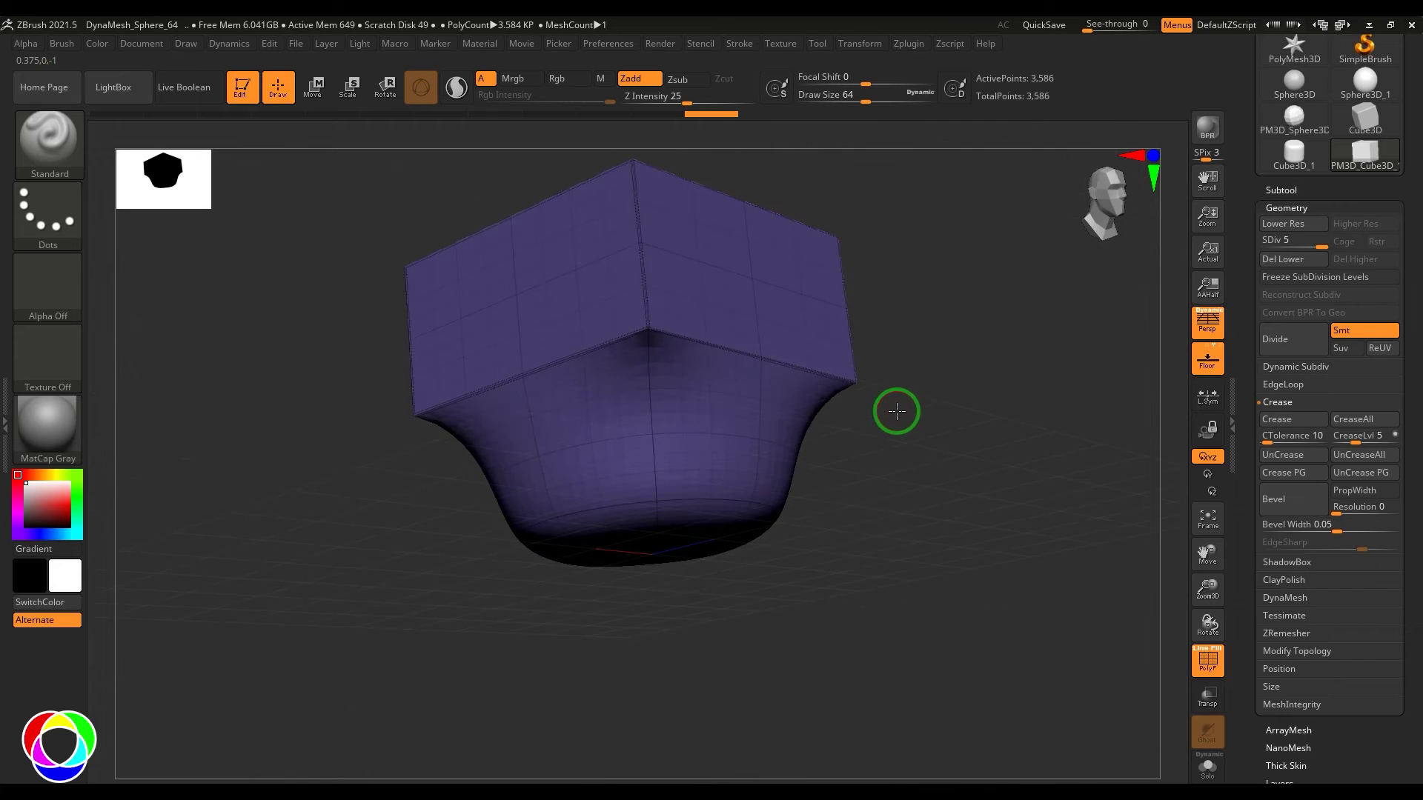
Undo the four subdivisions to return the cube to its base mesh
key(ctrl+z)
key(ctrl+z)
key(ctrl+z)
key(ctrl+z)
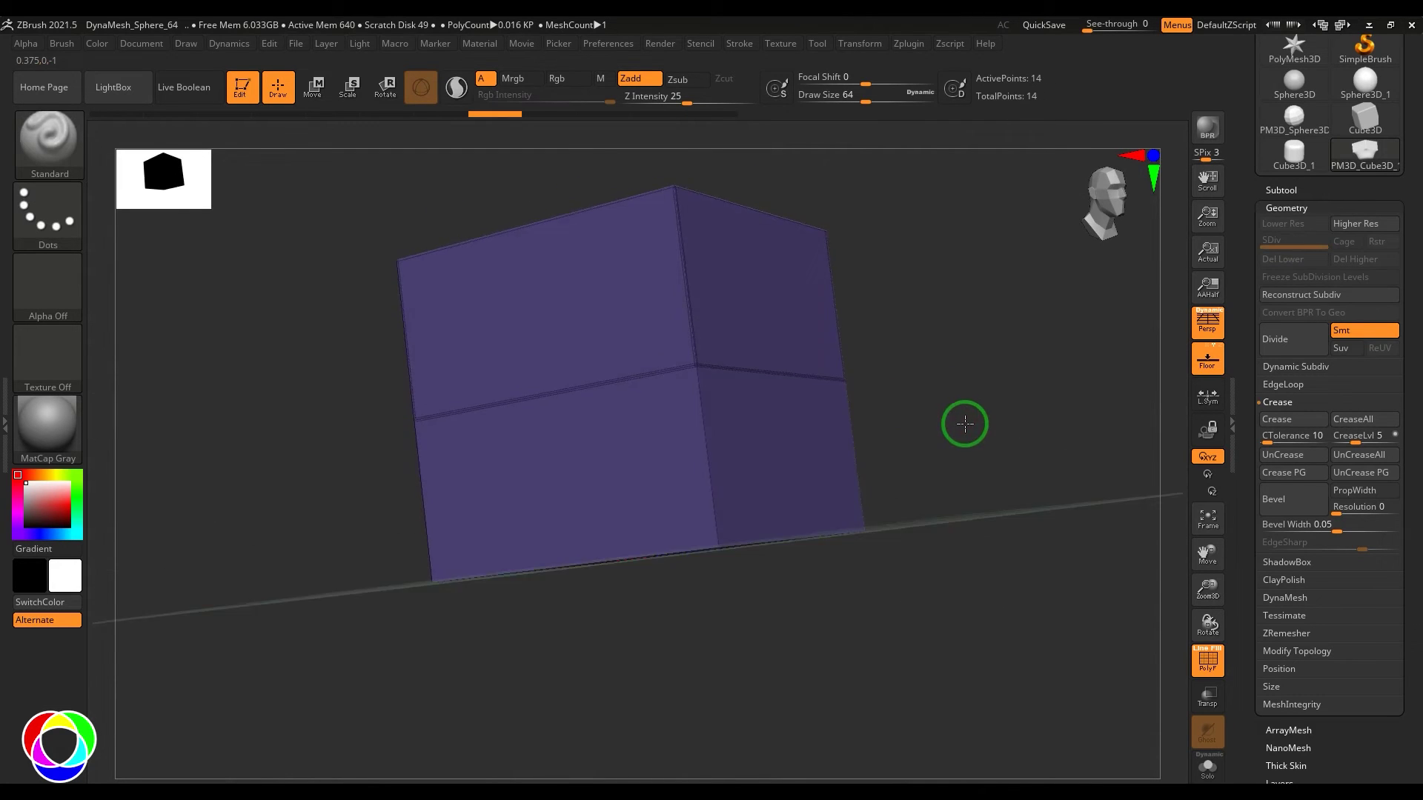
drag(965, 423, 999, 495)
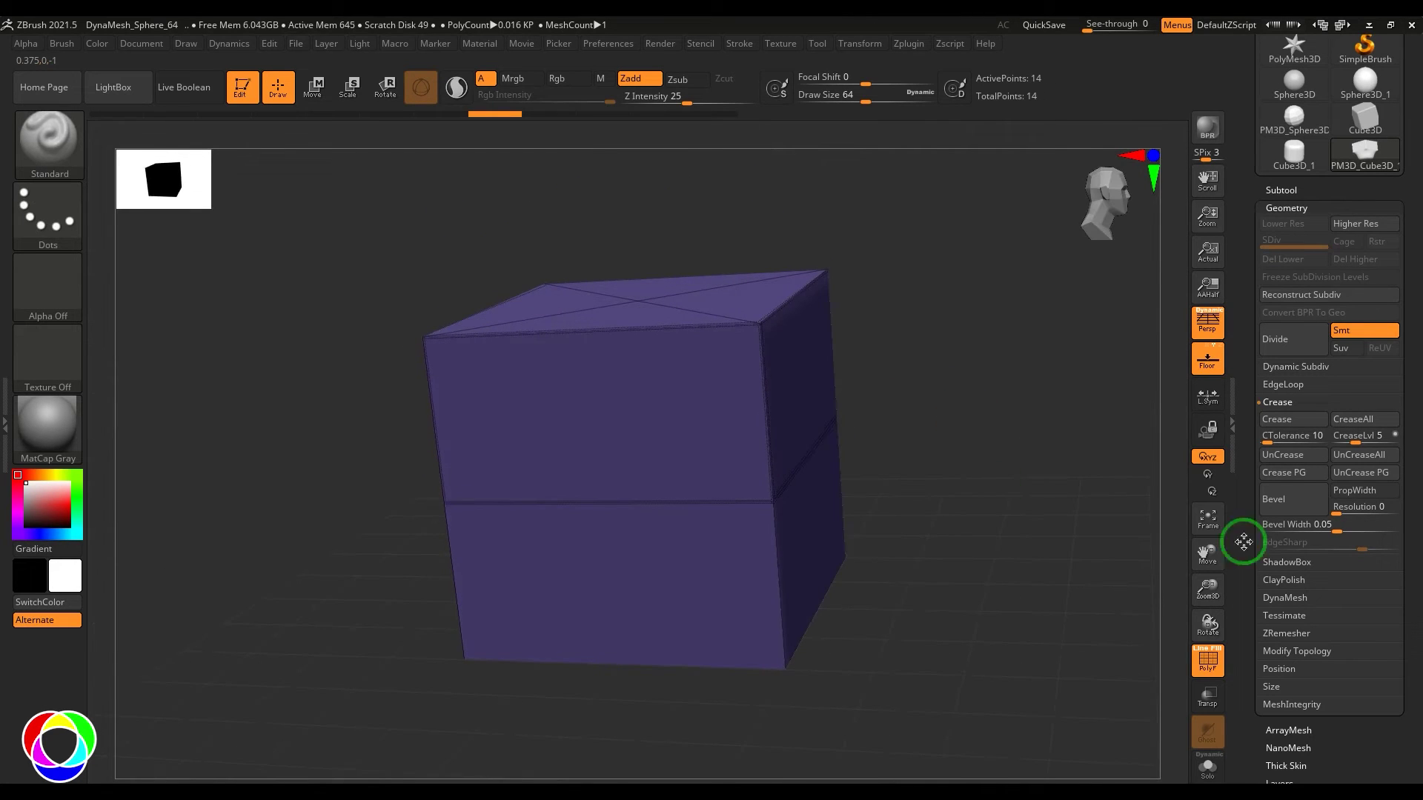
Remove all creases from the cube and isolate its upper half
click(1347, 455)
shift+drag(864, 486, 880, 483)
ctrl+shift+drag(405, 233, 941, 474)
drag(954, 465, 1138, 510)
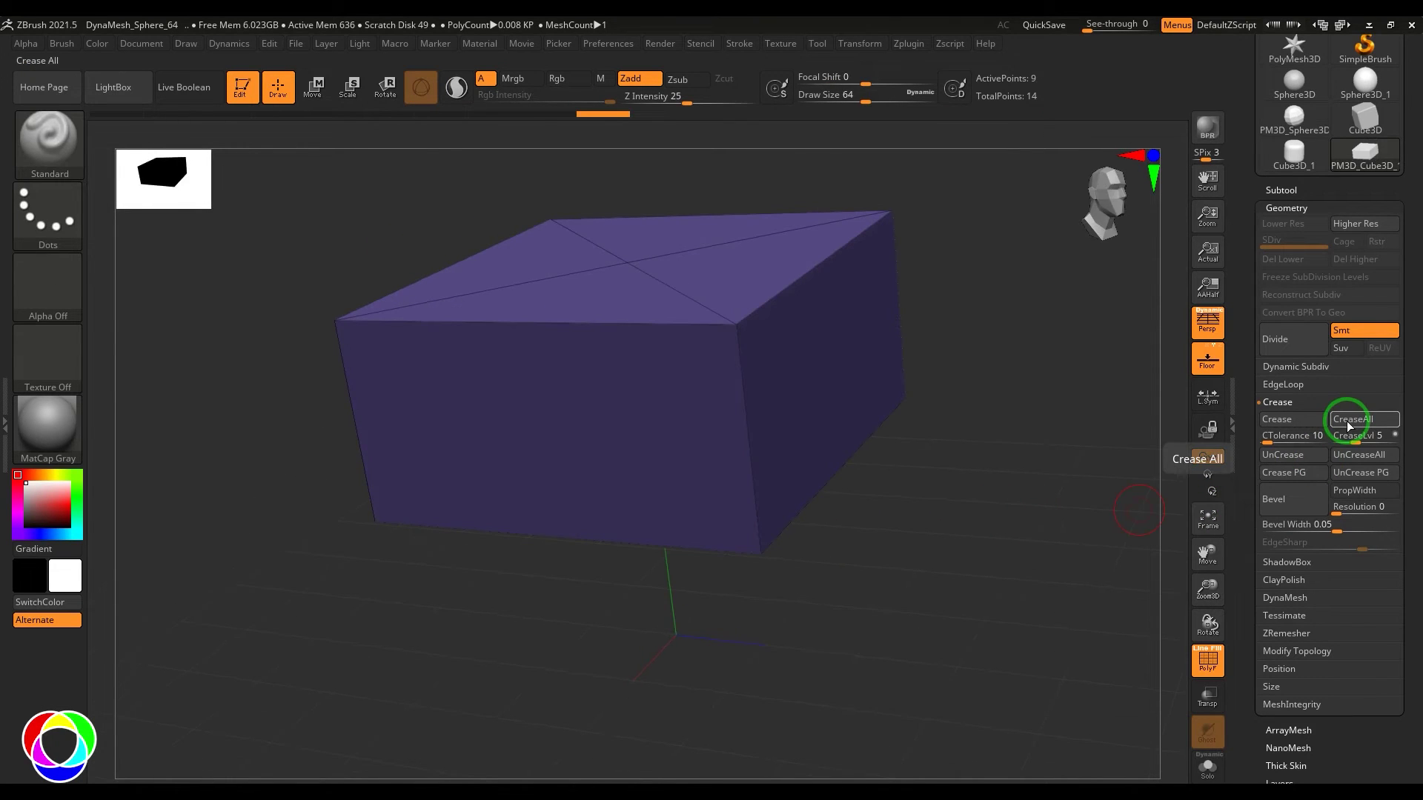
Crease all visible edges of the isolated upper half, inspect the diagonals on the top face, and undo the creasing
click(1343, 420)
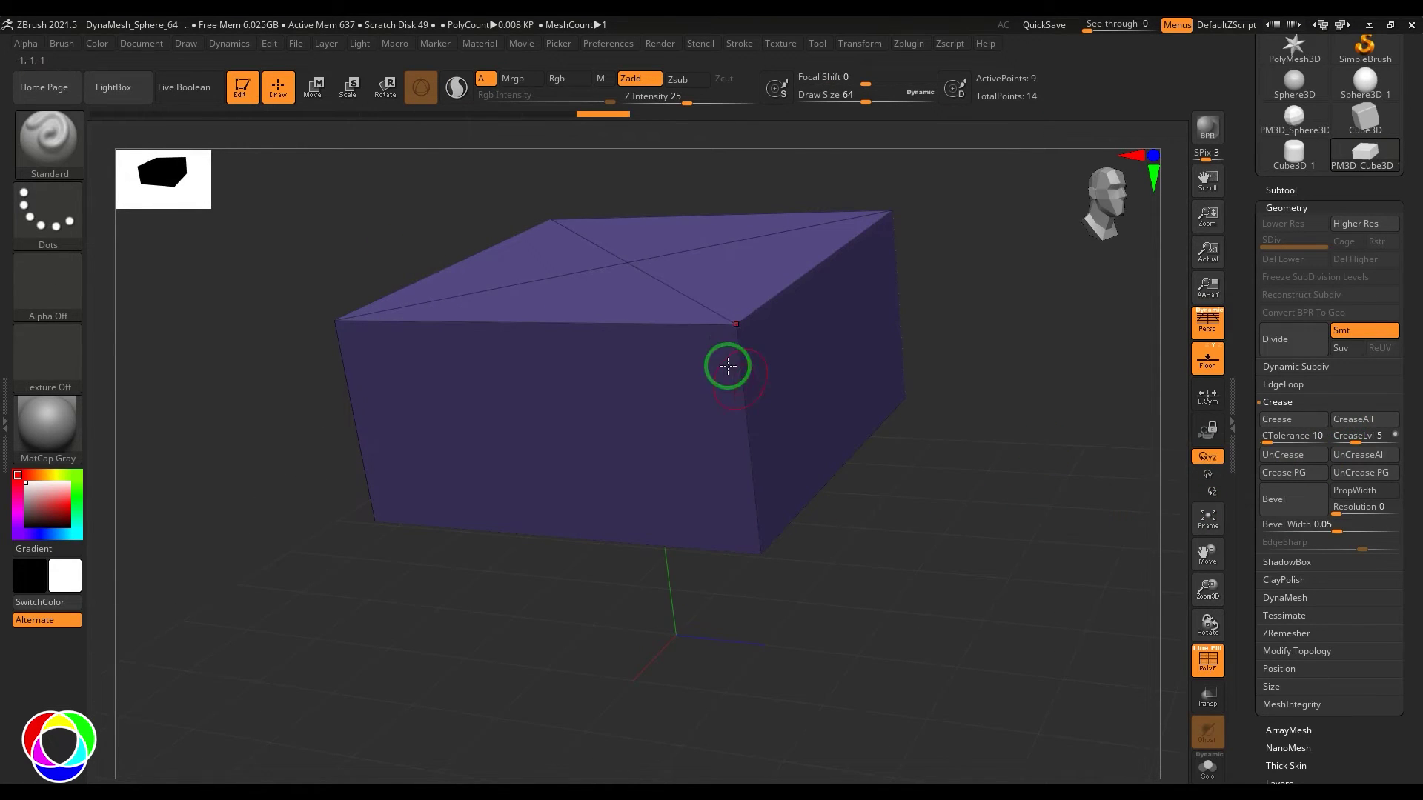
click(1362, 424)
right_drag(867, 451, 963, 451)
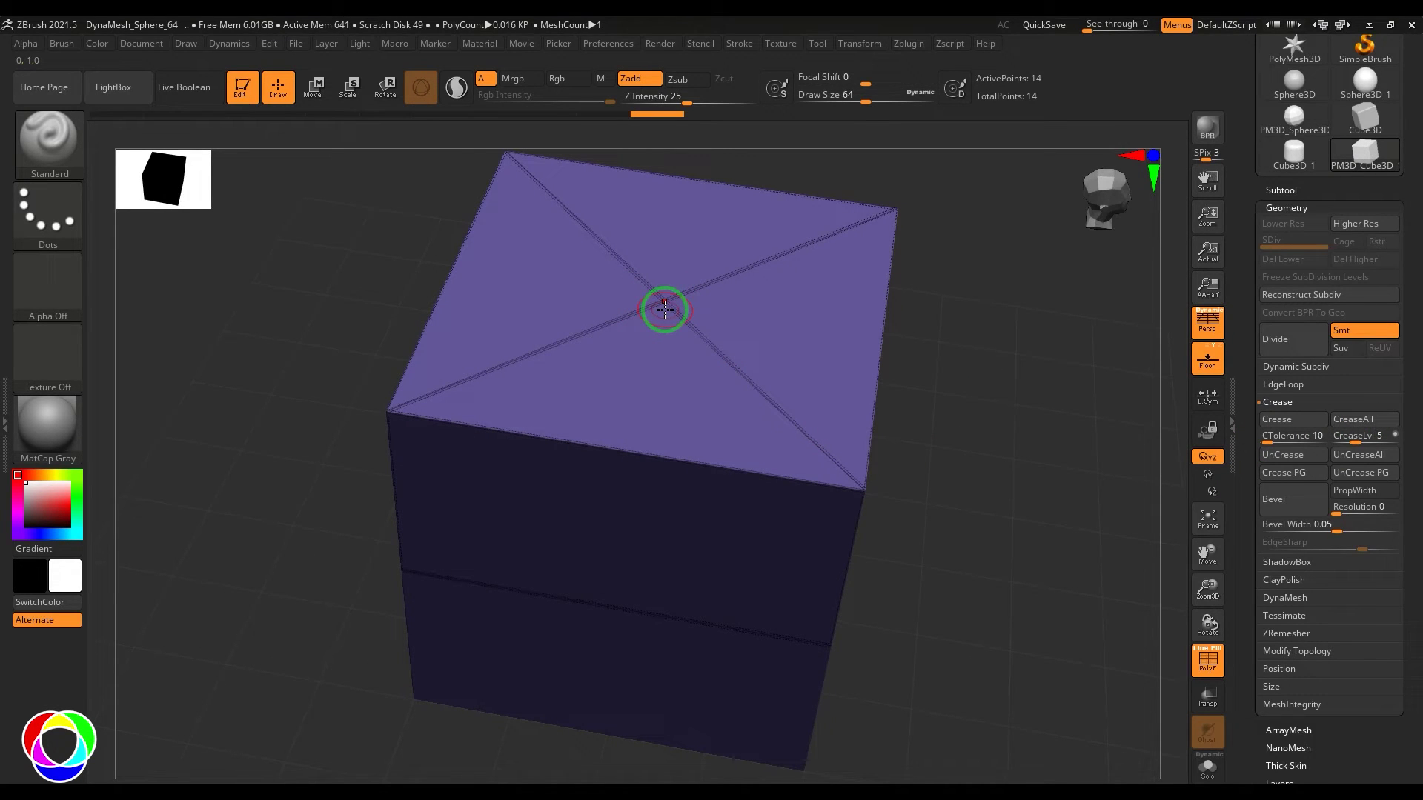
mouse_move(1000, 458)
right_down()
mouse_move(1005, 415)
mouse_move(993, 434)
right_up()
key(ctrl+z)
drag(1025, 461, 1141, 464)
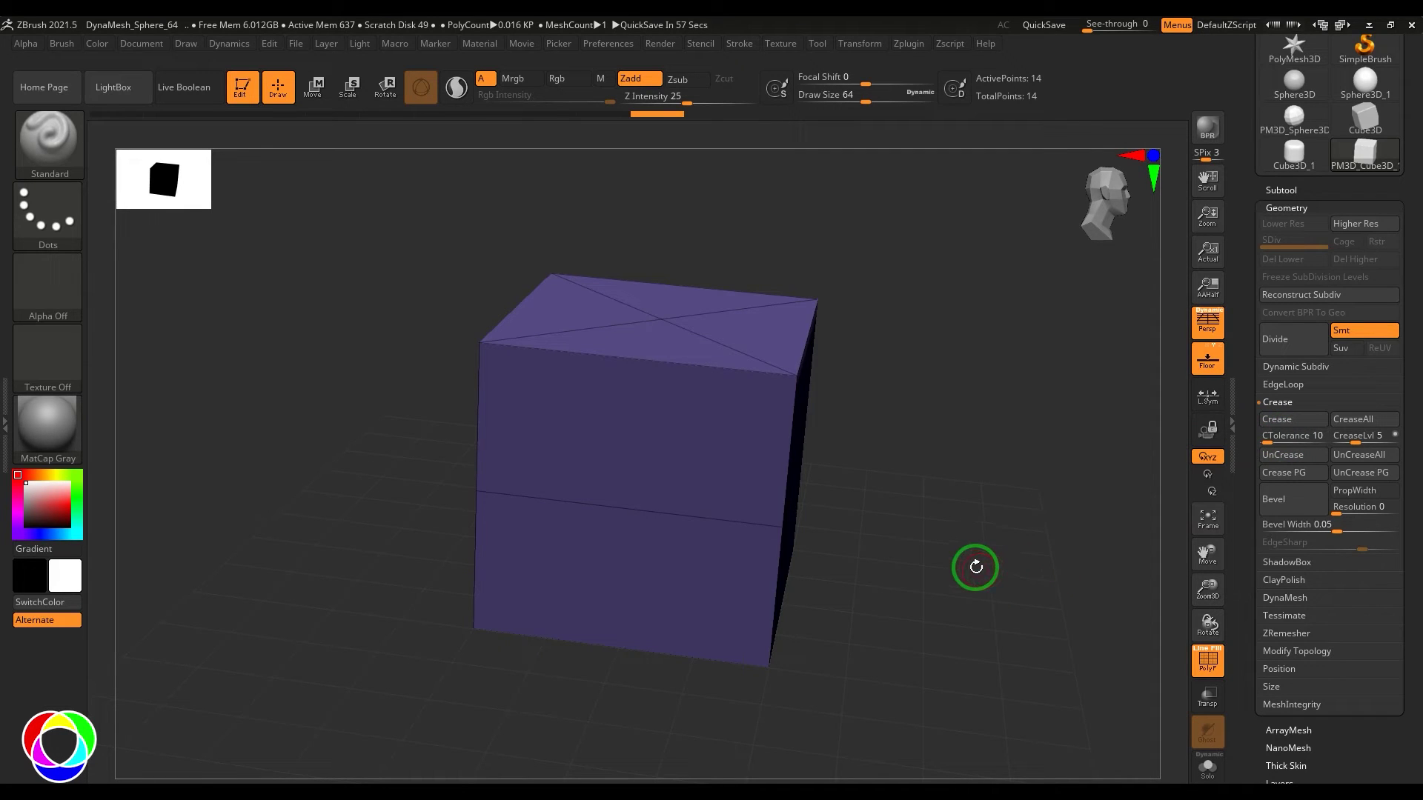
Isolate the cube's upper half, crease only its border edges, and show the full cube
shift+drag(941, 532, 889, 519)
ctrl+shift+drag(436, 231, 976, 481)
drag(977, 489, 1036, 543)
click(1286, 417)
ctrl+shift+click(1008, 564)
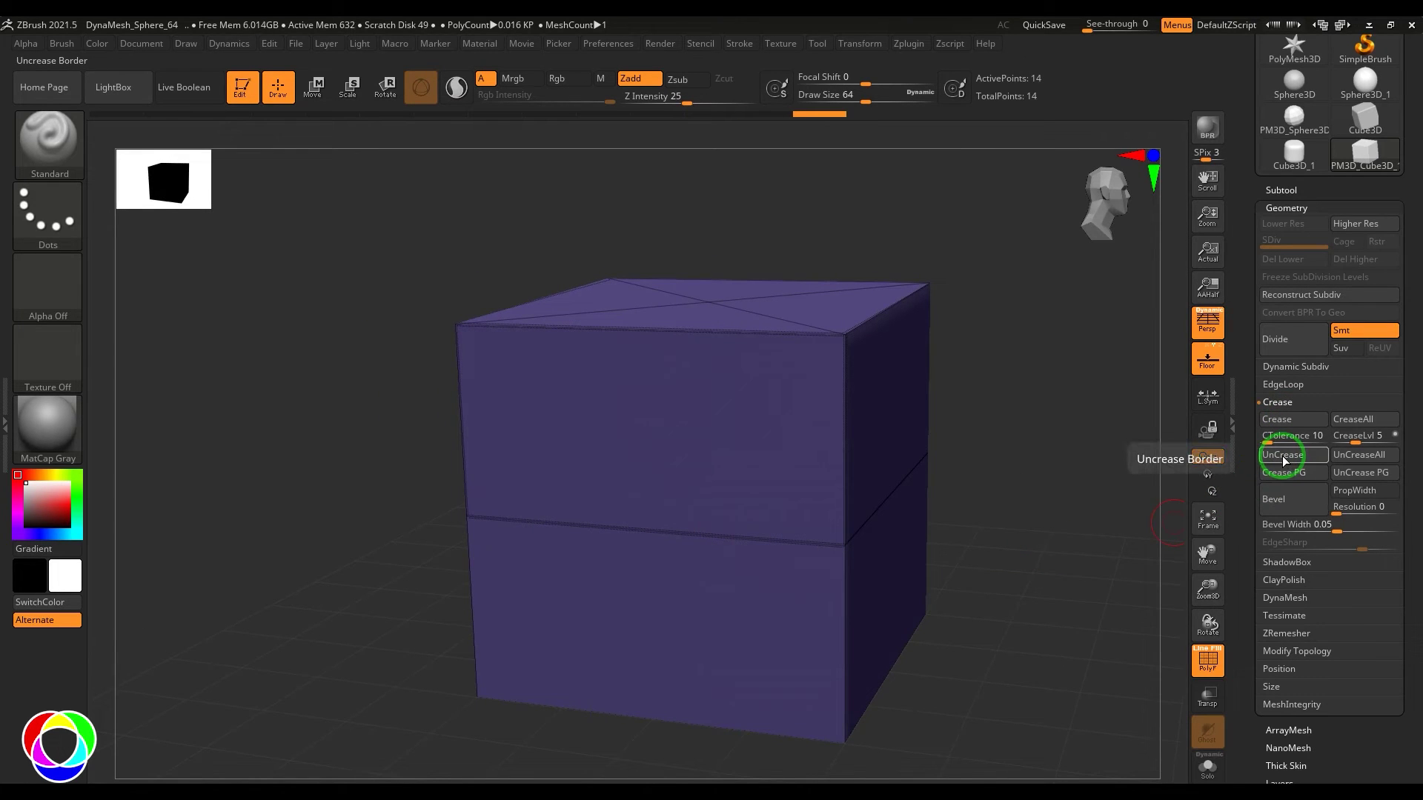
Isolate the upper half again, uncrease its border, and show the full cube to check the middle edge
shift+drag(996, 571, 1023, 534)
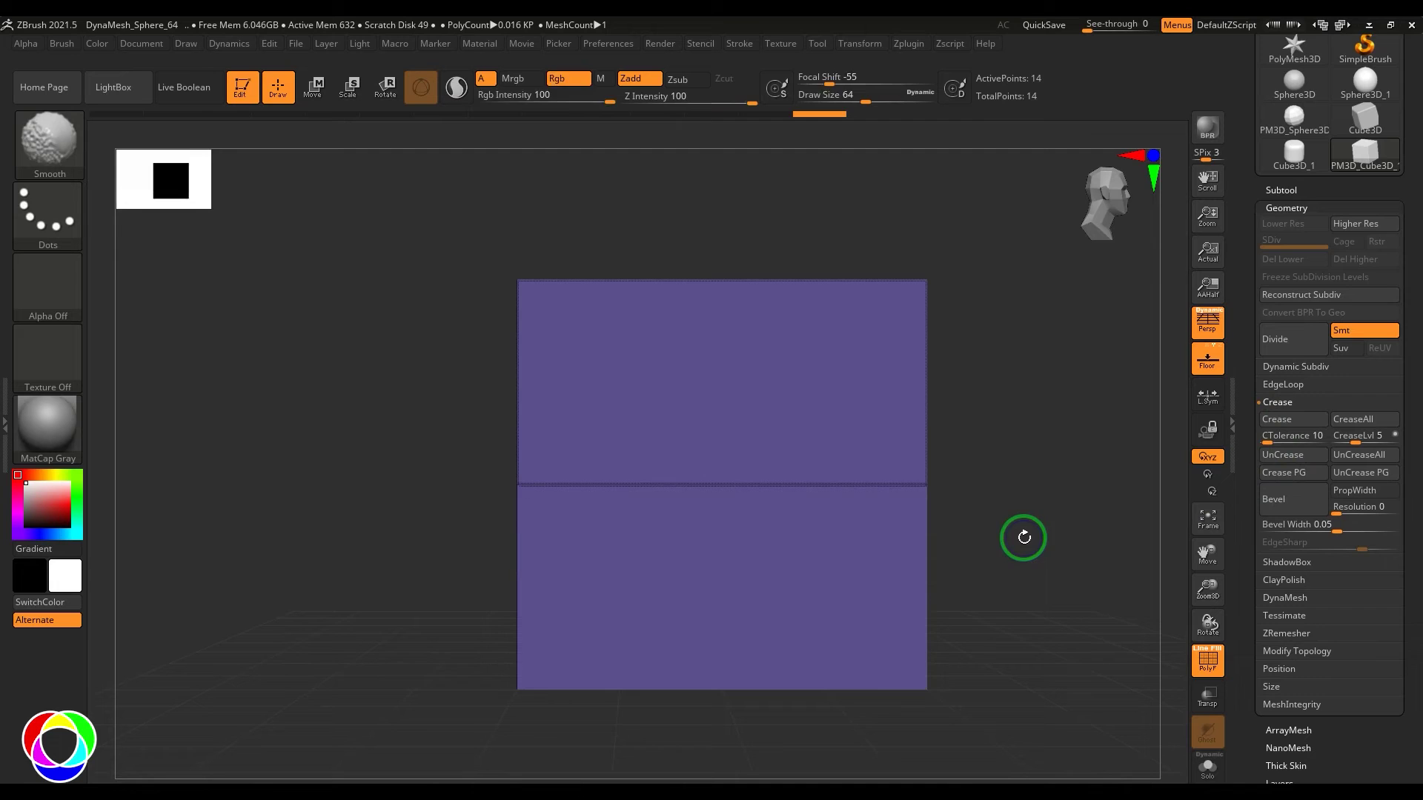
mouse_move(397, 215)
ctrl+shift+mouse_down()
mouse_move(1074, 514)
mouse_move(1016, 581)
mouse_move(1095, 499)
mouse_move(1010, 553)
ctrl+shift+mouse_up()
click(1266, 461)
ctrl+shift+click(1077, 610)
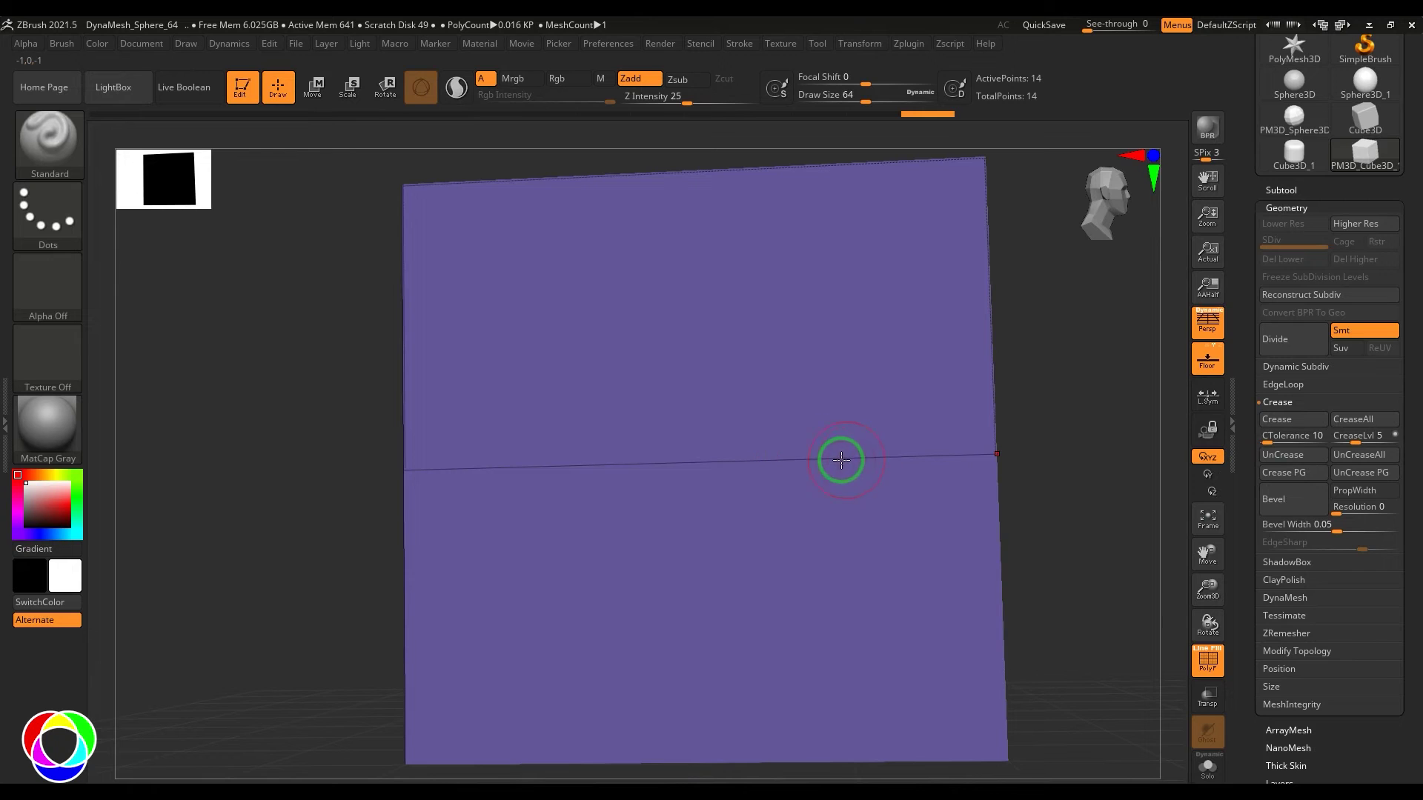
drag(1065, 486, 968, 514)
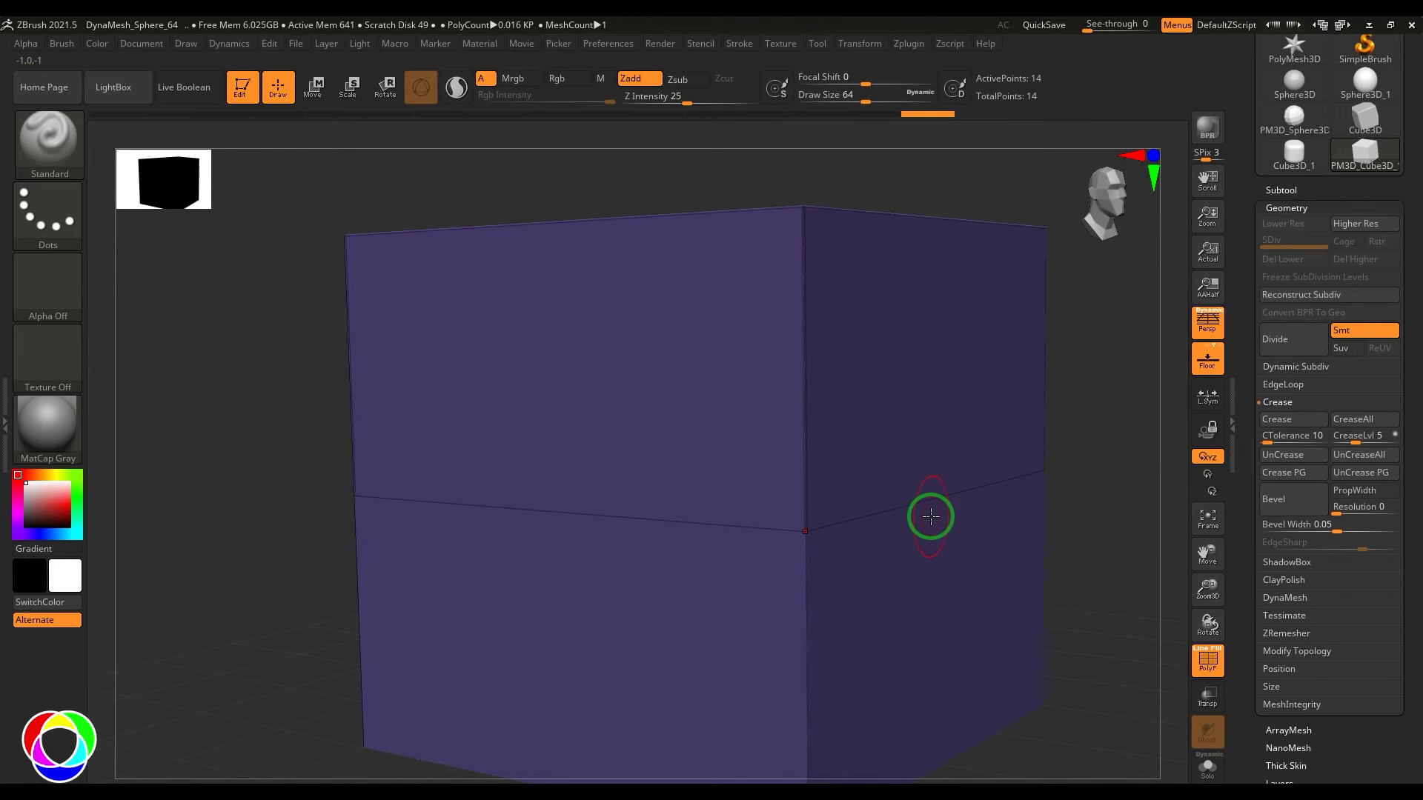
mouse_move(1102, 505)
alt+mouse_down()
mouse_move(1102, 476)
mouse_move(1096, 489)
alt+mouse_up()
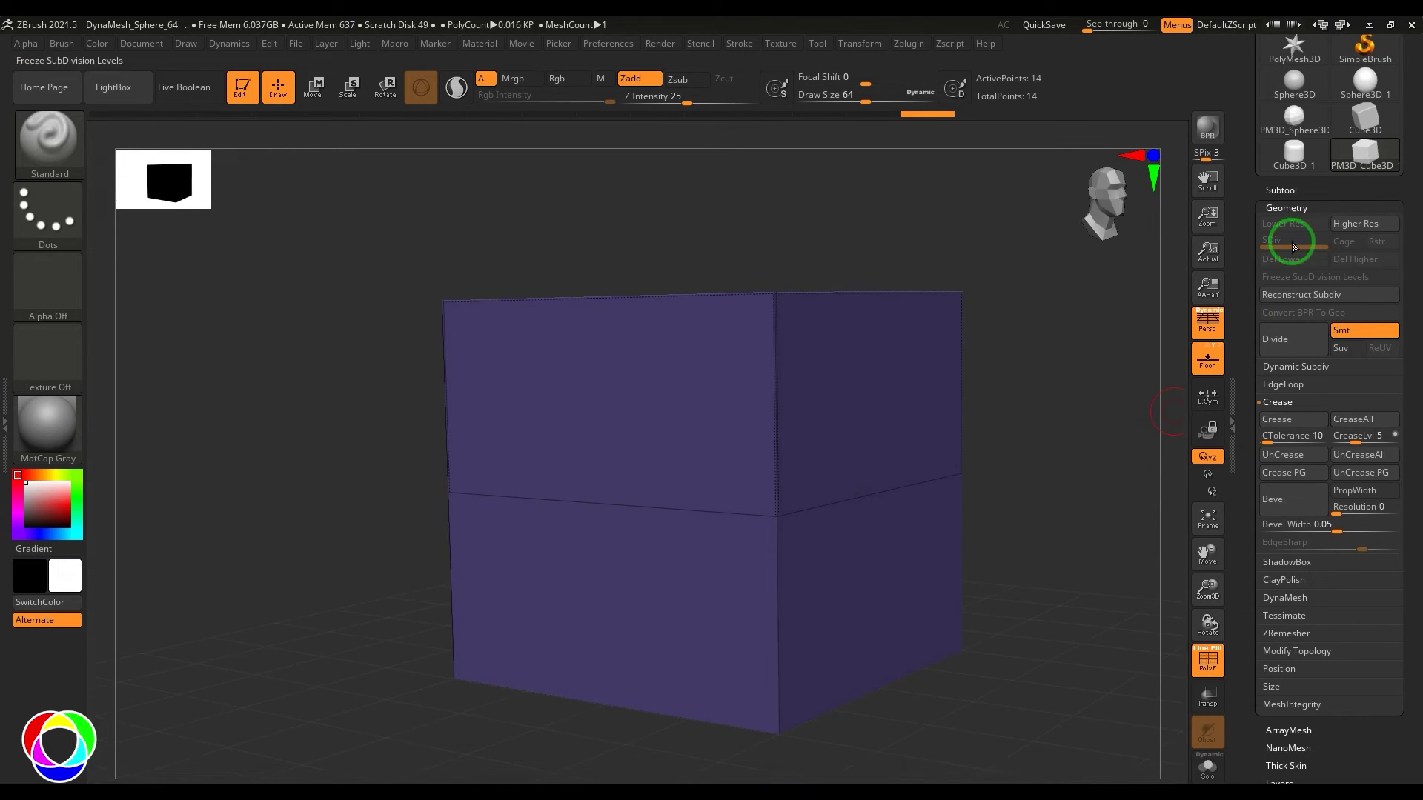
Switch to the PM3D_Sphere3D tool and isolate the upper half of the sphere with a stepped corner cut out
click(1294, 118)
drag(1032, 378, 1045, 356)
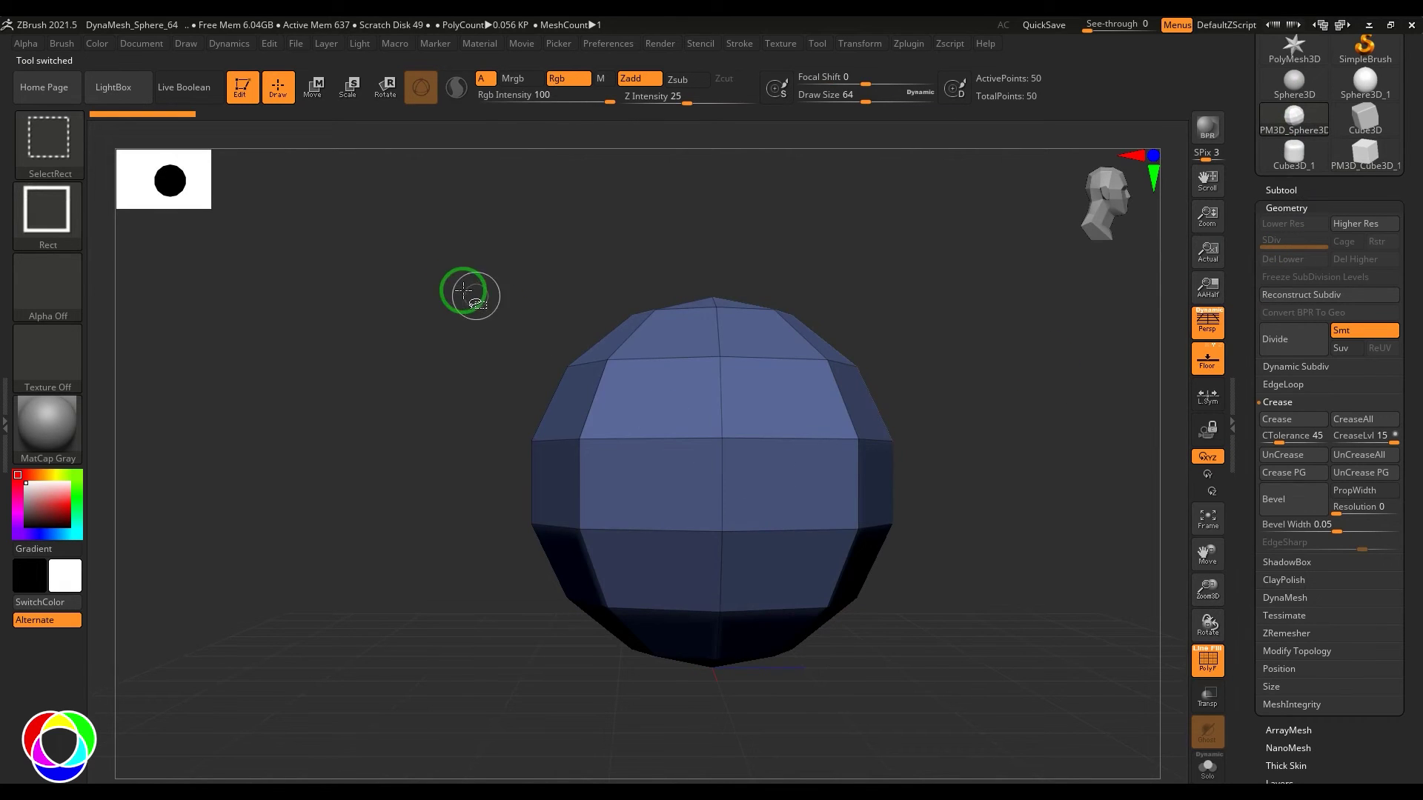
ctrl+shift+drag(452, 259, 1021, 465)
ctrl+alt+shift+drag(955, 540, 582, 308)
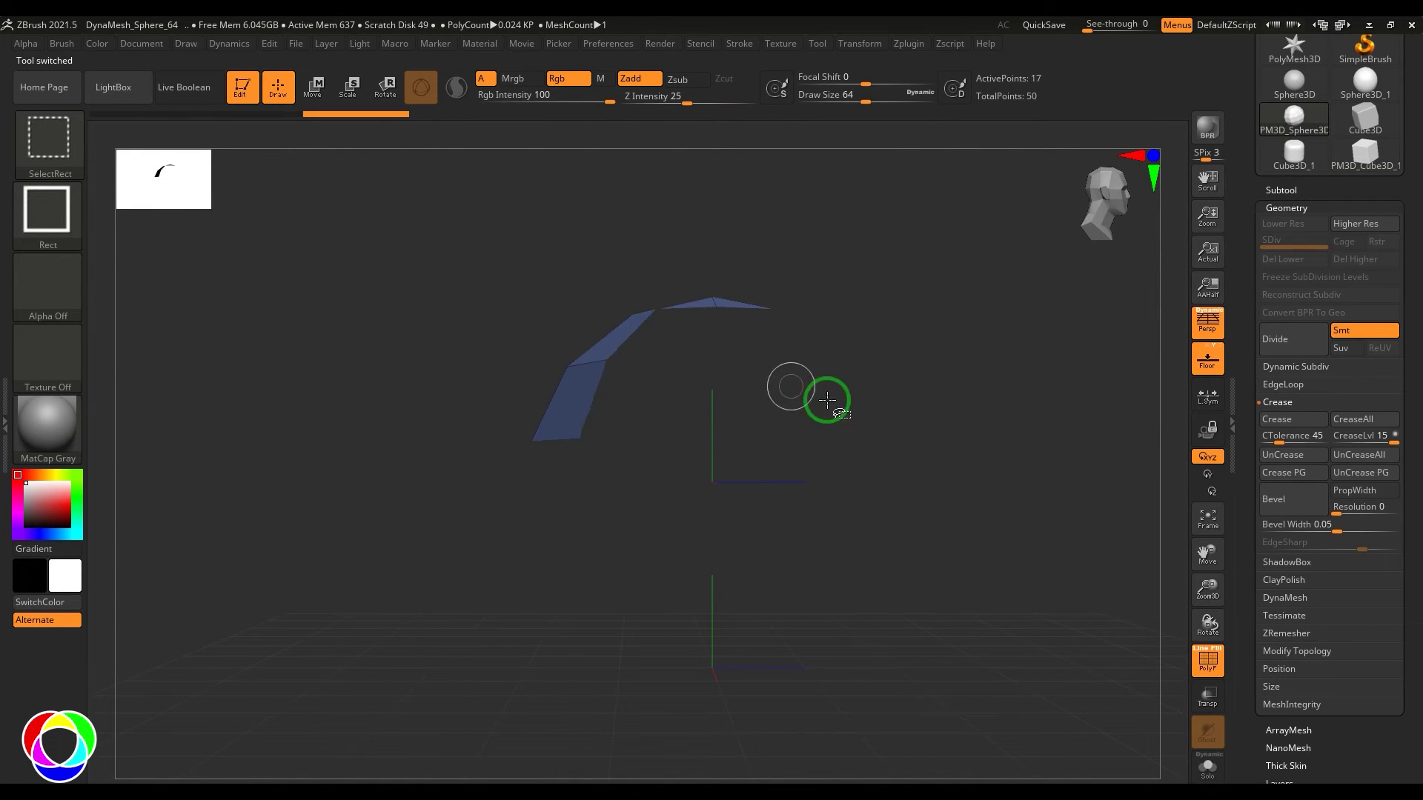
key(ctrl+z)
ctrl+alt+shift+drag(974, 523, 769, 378)
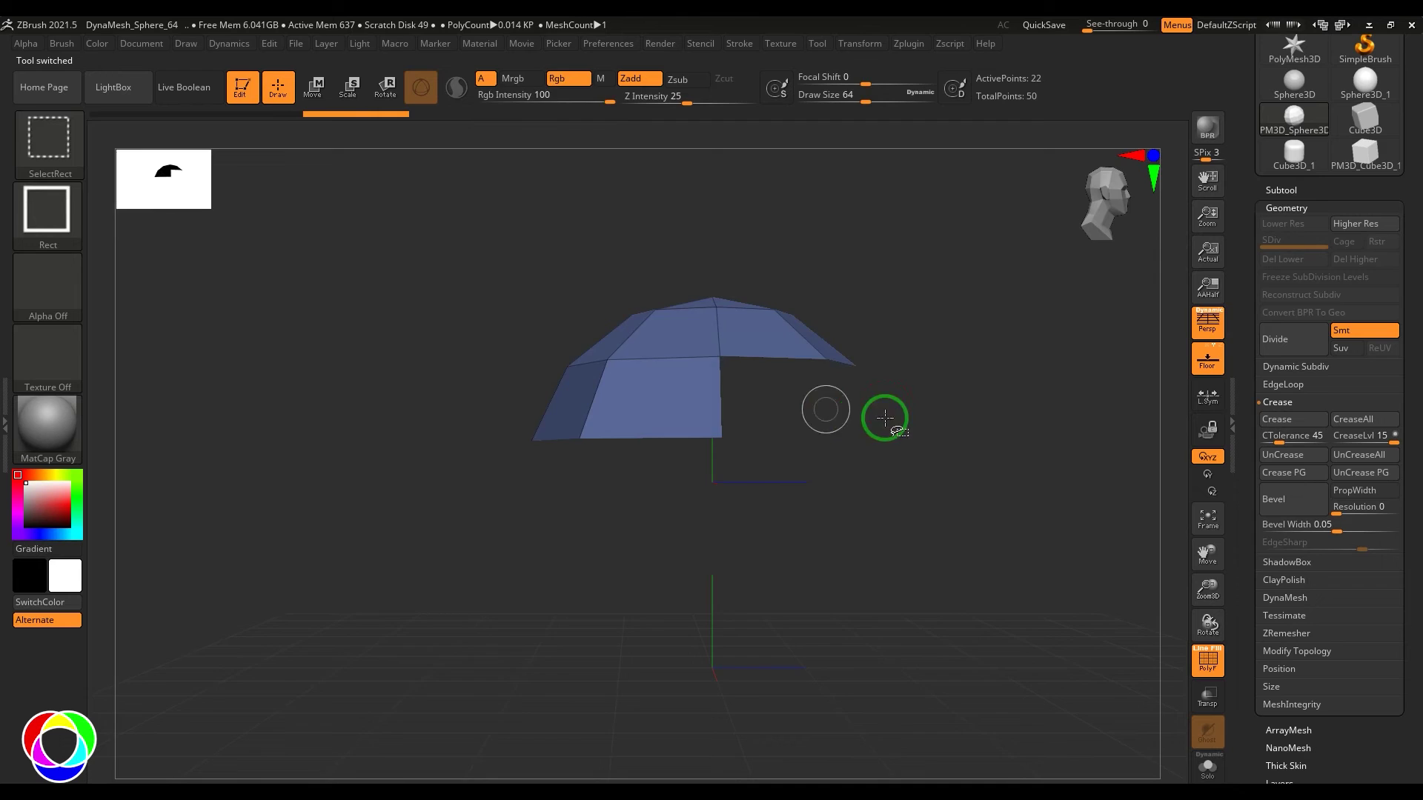
drag(885, 418, 1156, 471)
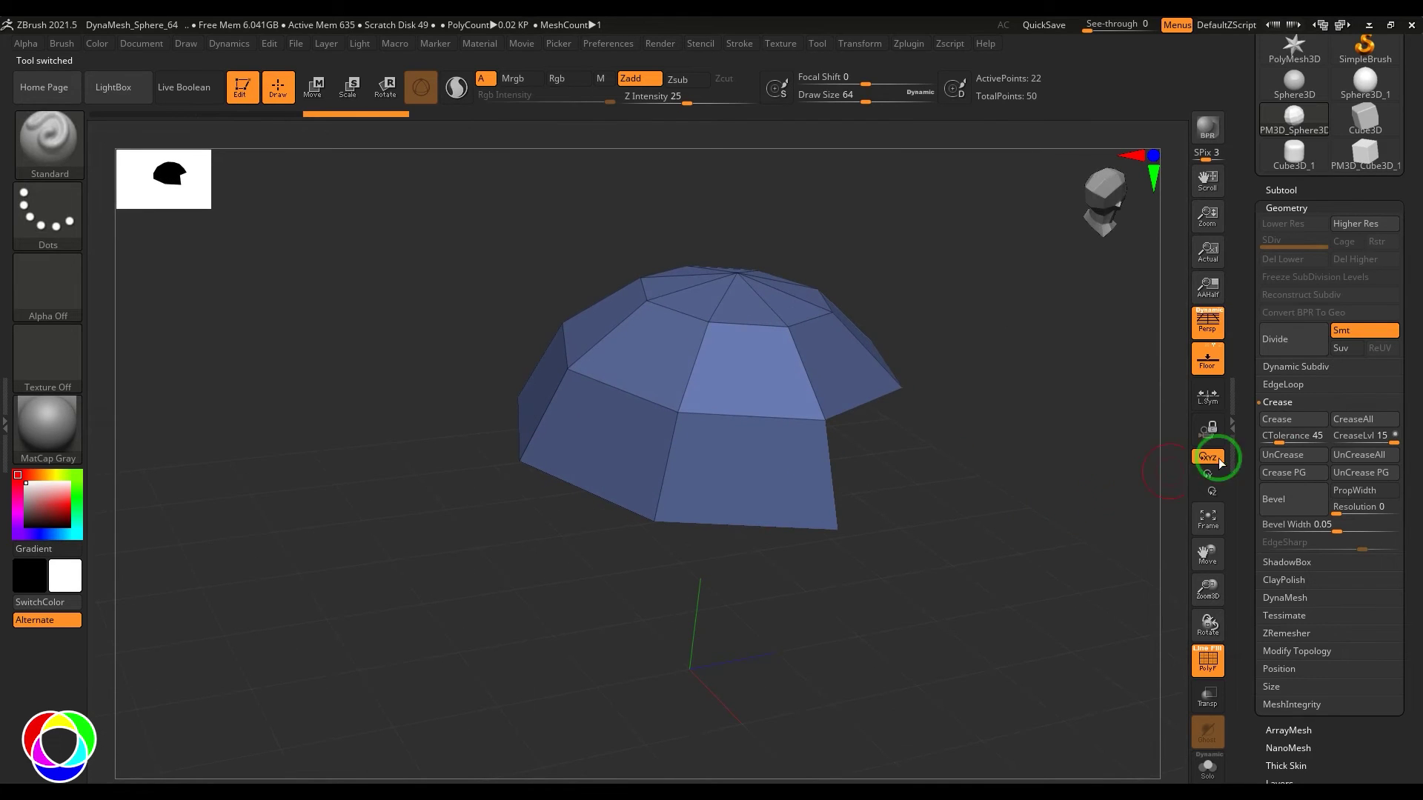
Crease the border of the isolated sphere patch, check it on the full sphere, and undo it
click(1321, 427)
ctrl+shift+click(1178, 455)
shift+drag(978, 416, 975, 384)
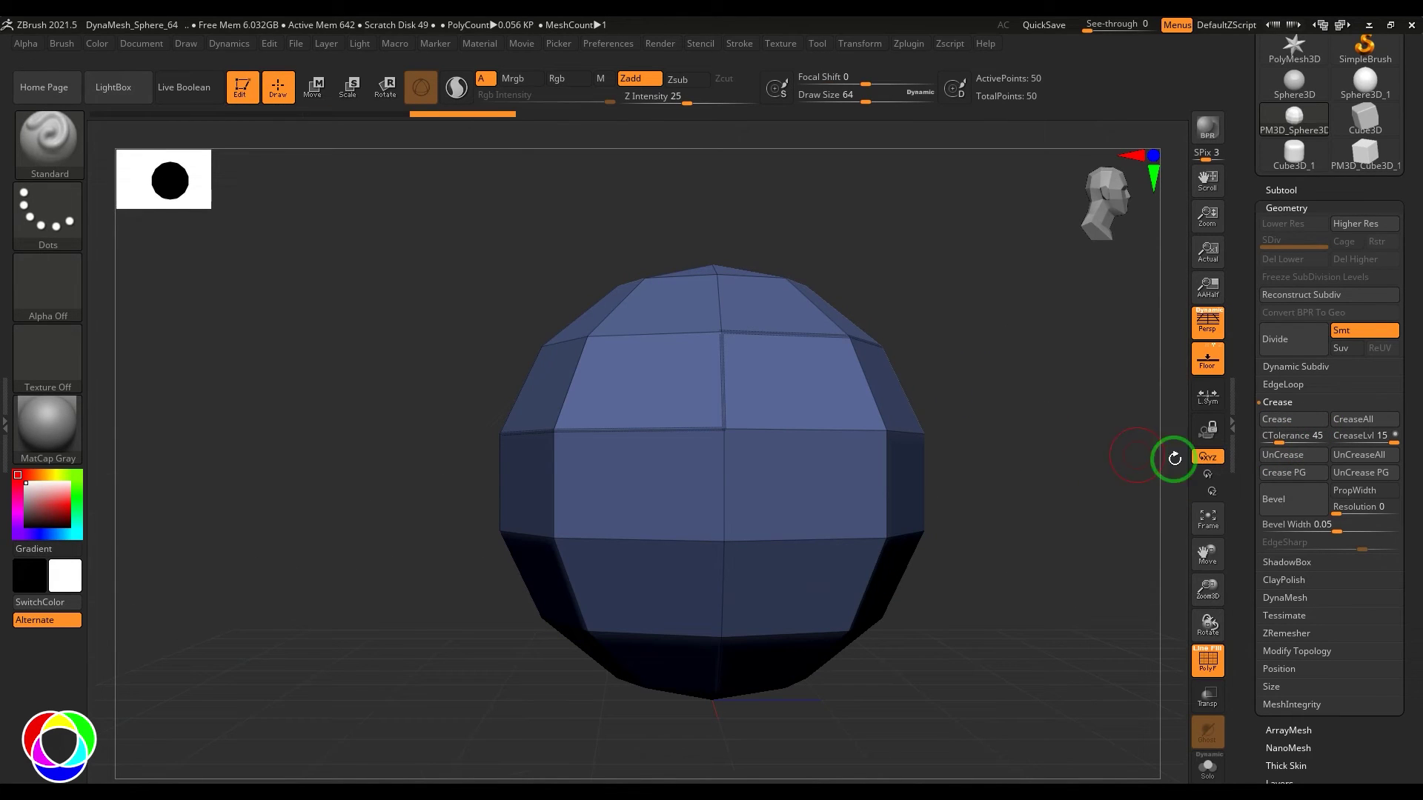
key(ctrl)
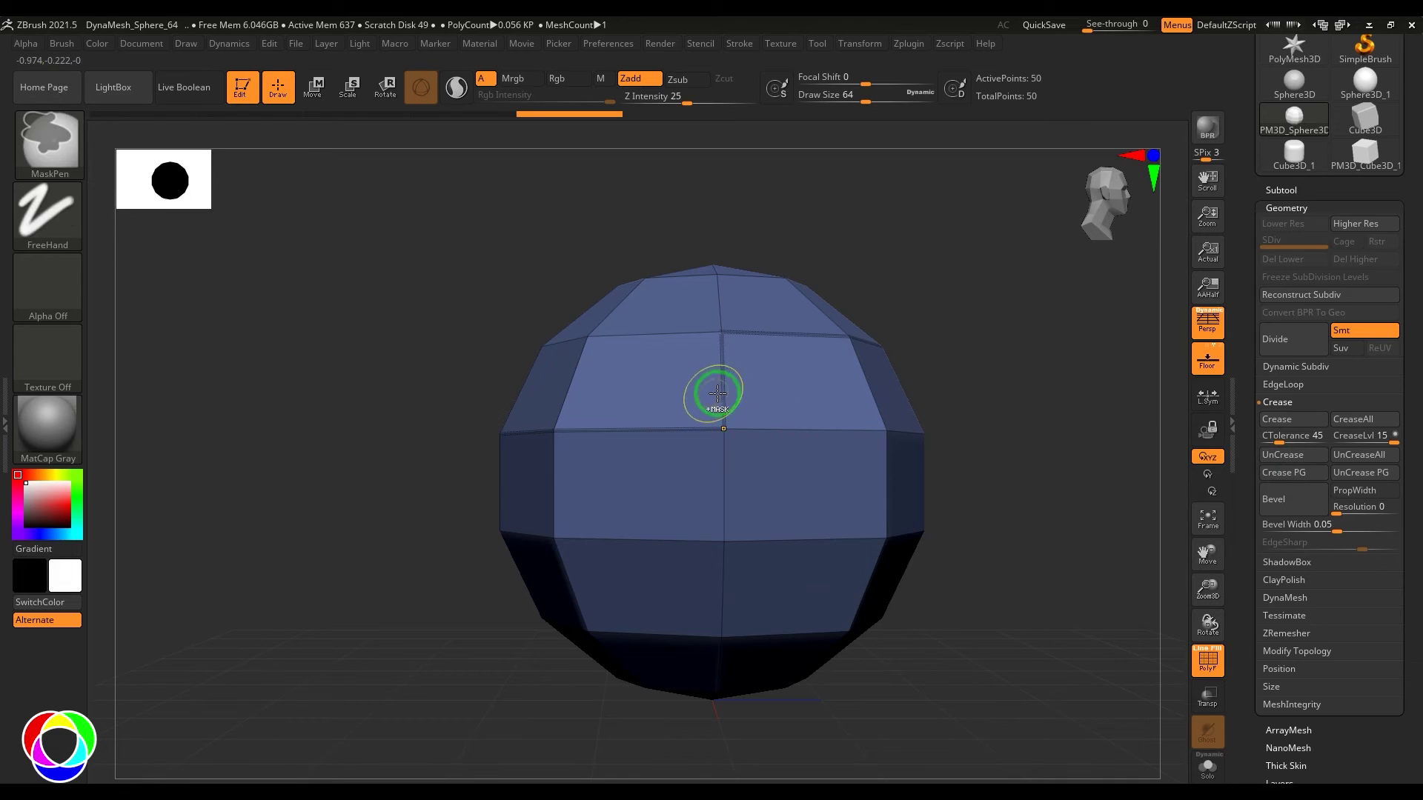
key(ctrl+z)
Crease all edges of the isolated sphere patch and show the full sphere
click(1365, 421)
ctrl+shift+click(1144, 482)
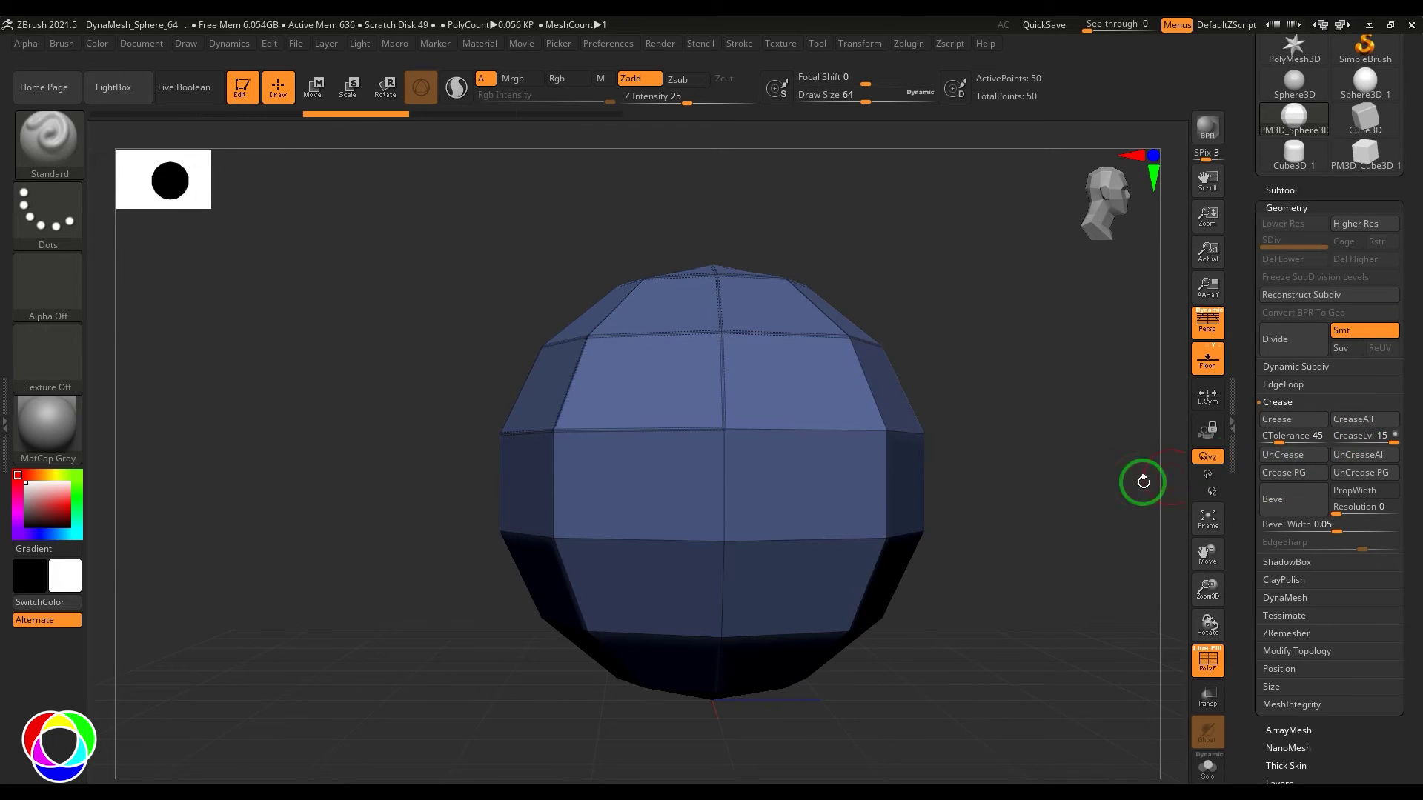
mouse_move(400, 225)
ctrl+alt+shift+mouse_down()
mouse_move(943, 451)
mouse_move(942, 463)
ctrl+alt+shift+mouse_up()
ctrl+shift+click(940, 463)
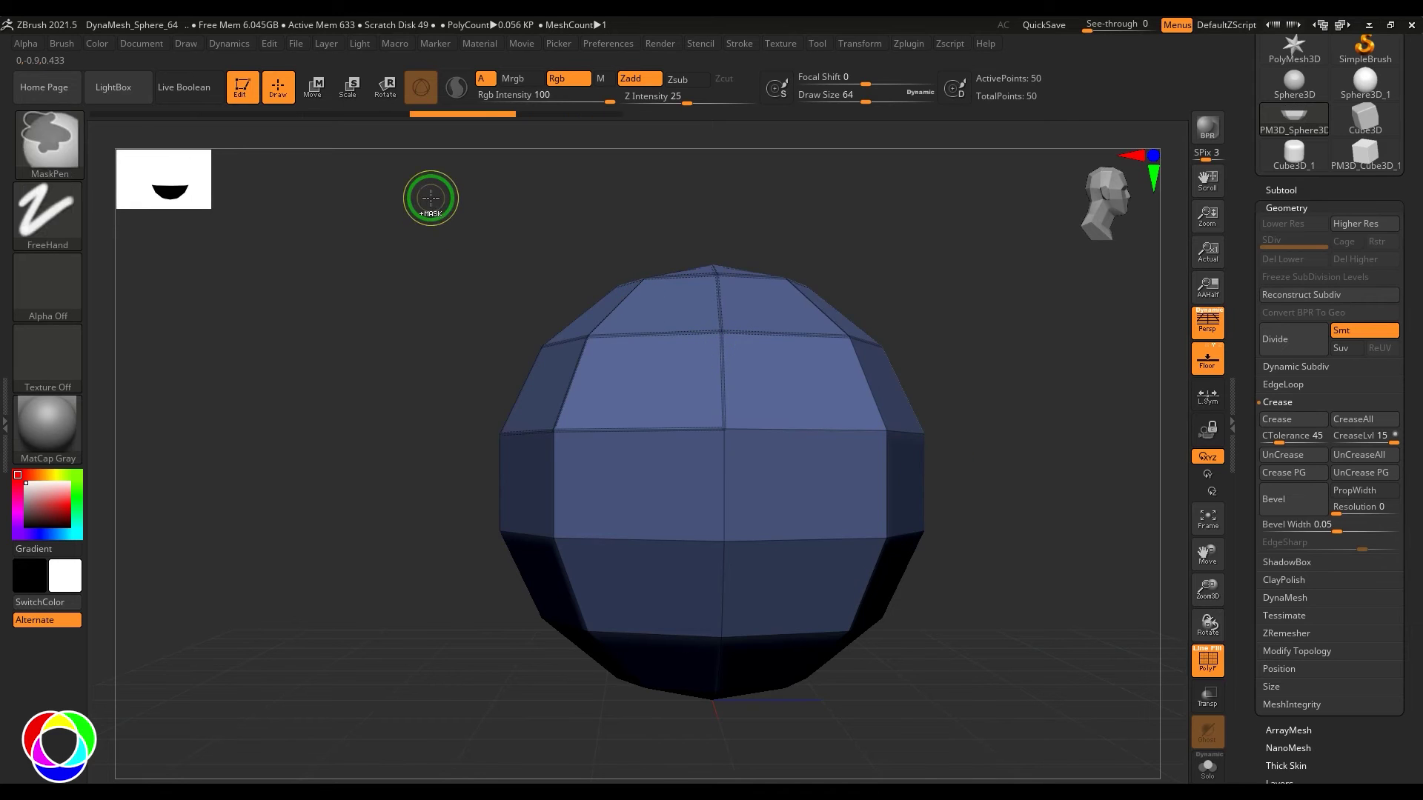
Isolate the stepped upper patch of the sphere, uncrease its border edges, and check the result on the full sphere
ctrl+shift+drag(429, 194, 973, 414)
drag(950, 492, 920, 485)
ctrl+right_drag(919, 485, 914, 492)
drag(914, 492, 921, 483)
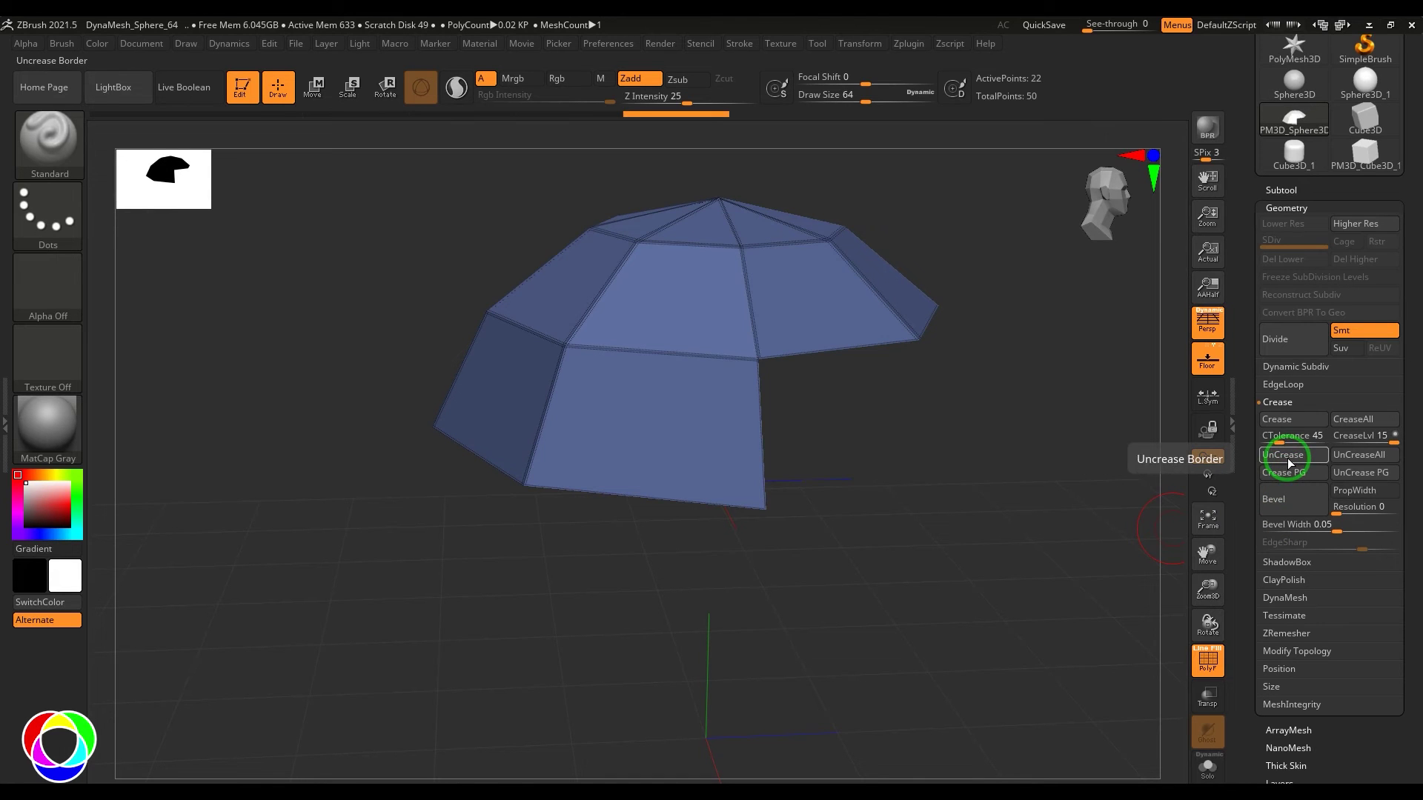
click(1287, 458)
drag(1049, 443, 1065, 409)
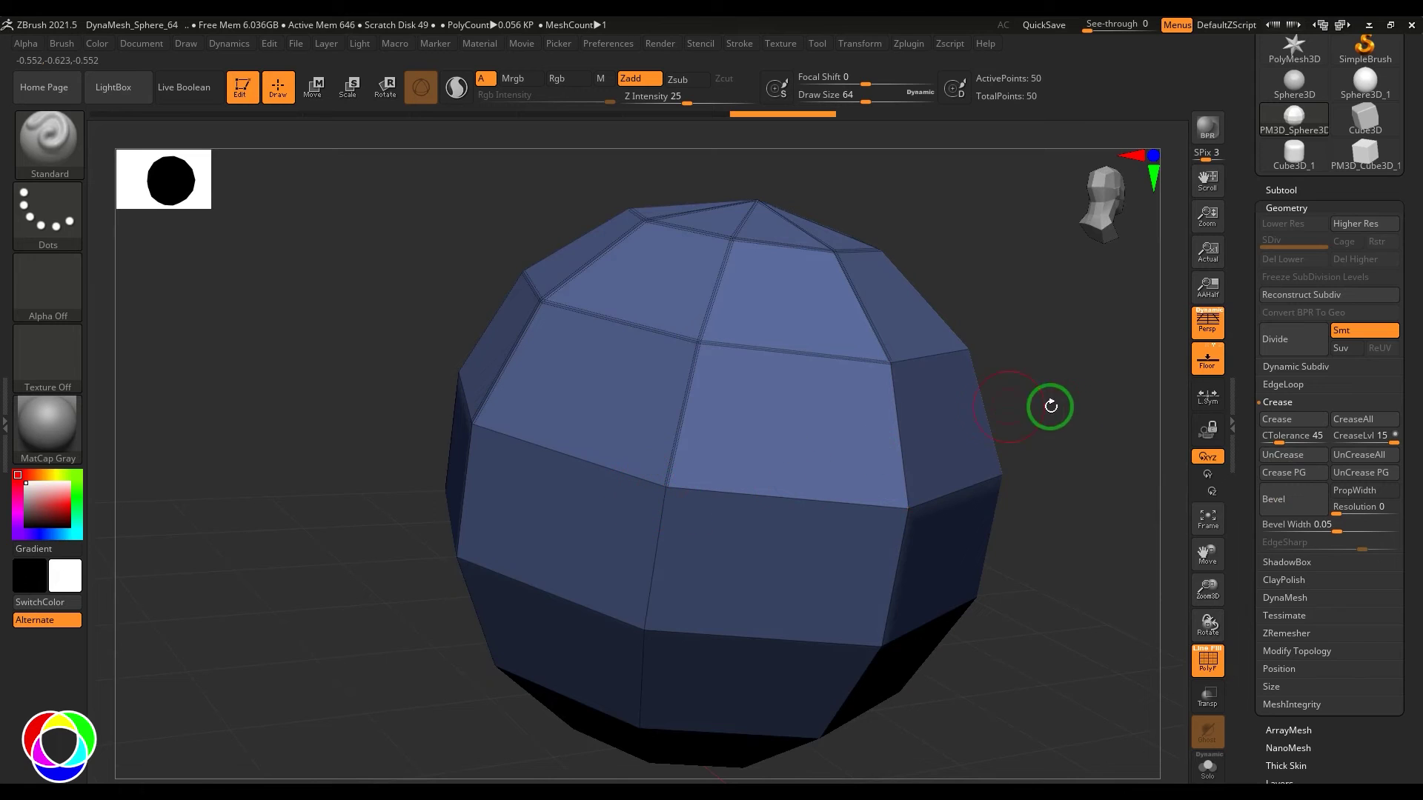
Undo the border uncreasing and show the full sphere in a straight side view
key(ctrl+z)
drag(1051, 406, 772, 127)
drag(921, 352, 960, 412)
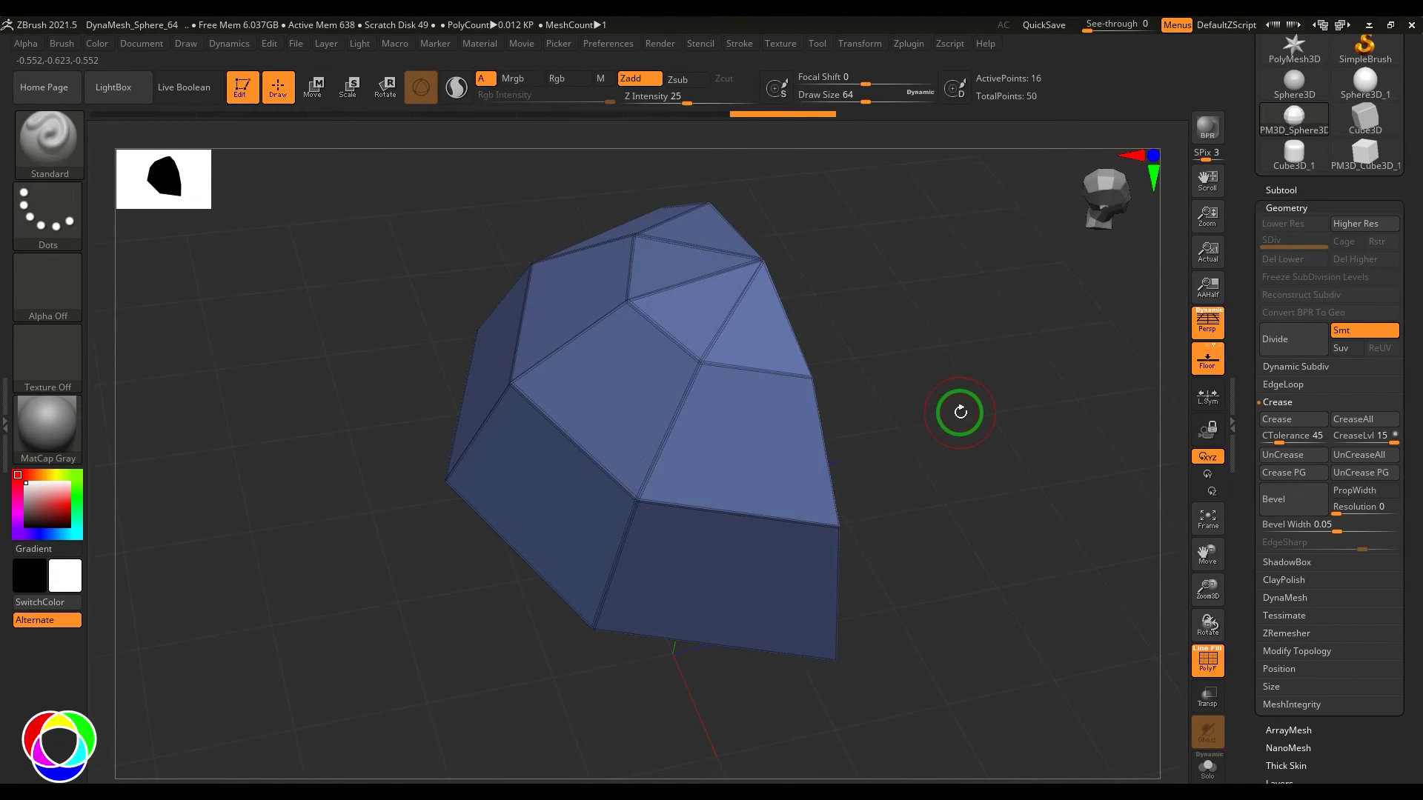
ctrl+shift+click(1030, 352)
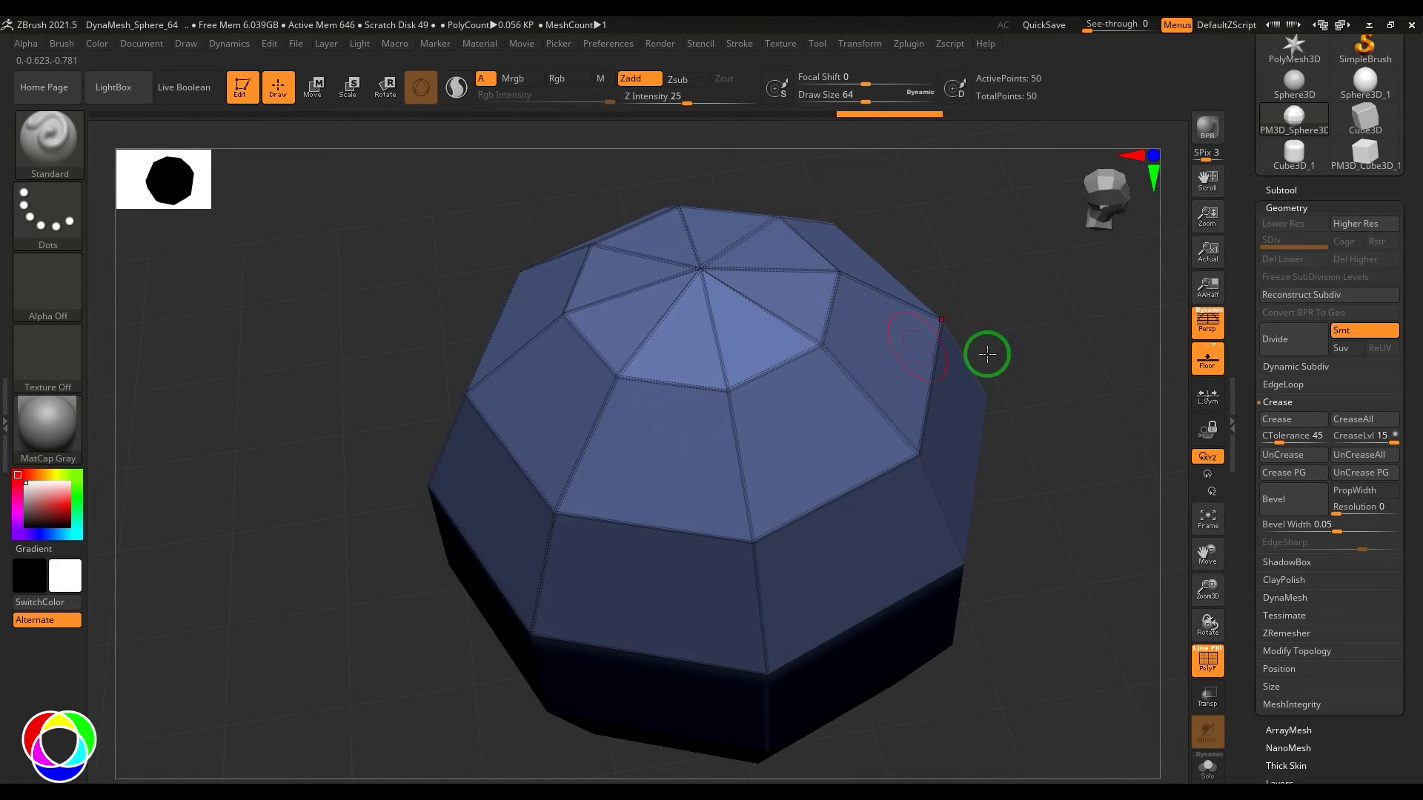
shift+drag(987, 354, 1083, 447)
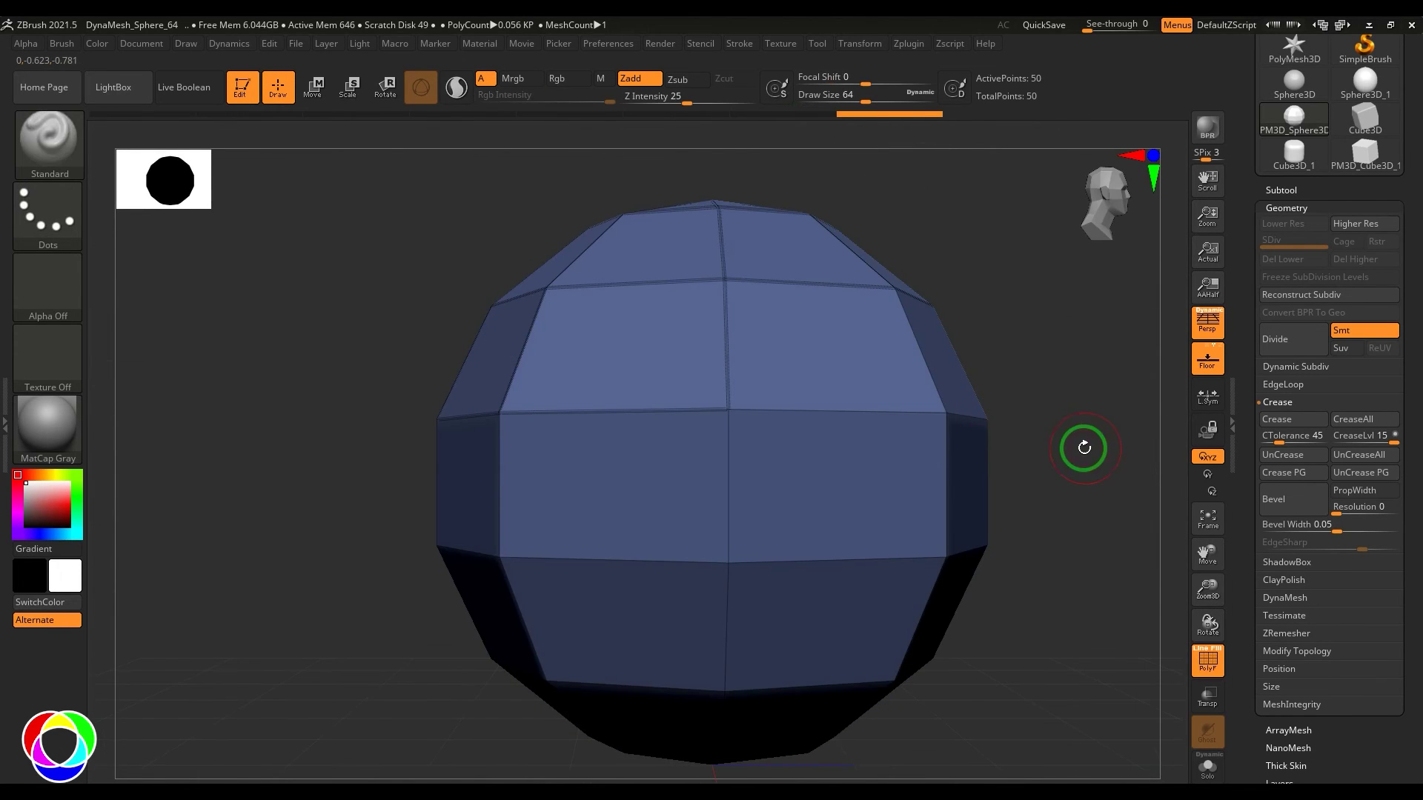
Isolate an upper side patch of the sphere, uncrease its border edges, and view the full sphere from above
ctrl+alt+shift+drag(499, 225, 778, 505)
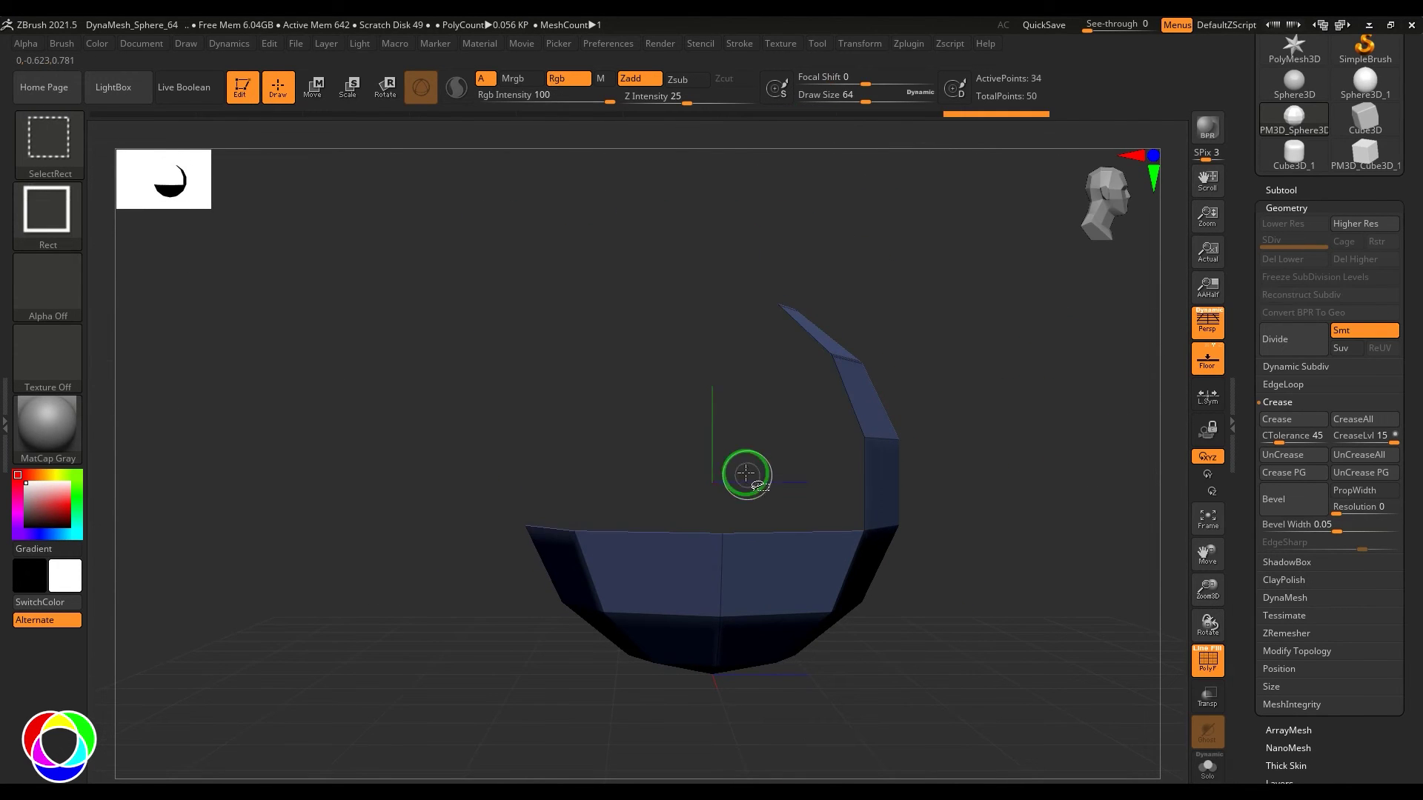
ctrl+shift+click(817, 473)
ctrl+shift+drag(486, 224, 778, 461)
drag(848, 422, 923, 547)
click(1274, 457)
drag(1071, 426, 1029, 510)
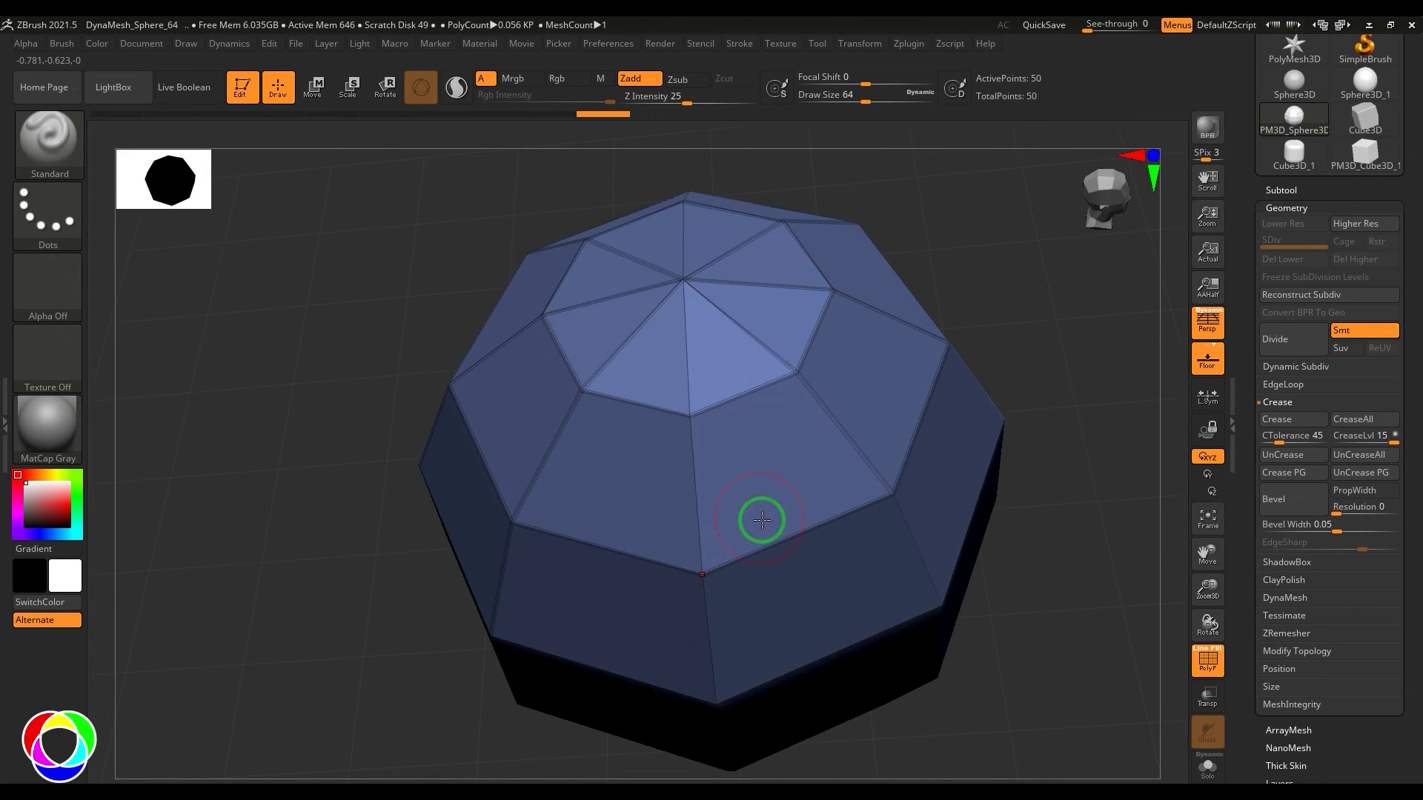
Subdivide the sphere twice, inspect the smoothing across its top, and undo both subdivisions
key(ctrl+d)
key(ctrl+d)
drag(1004, 601, 904, 671)
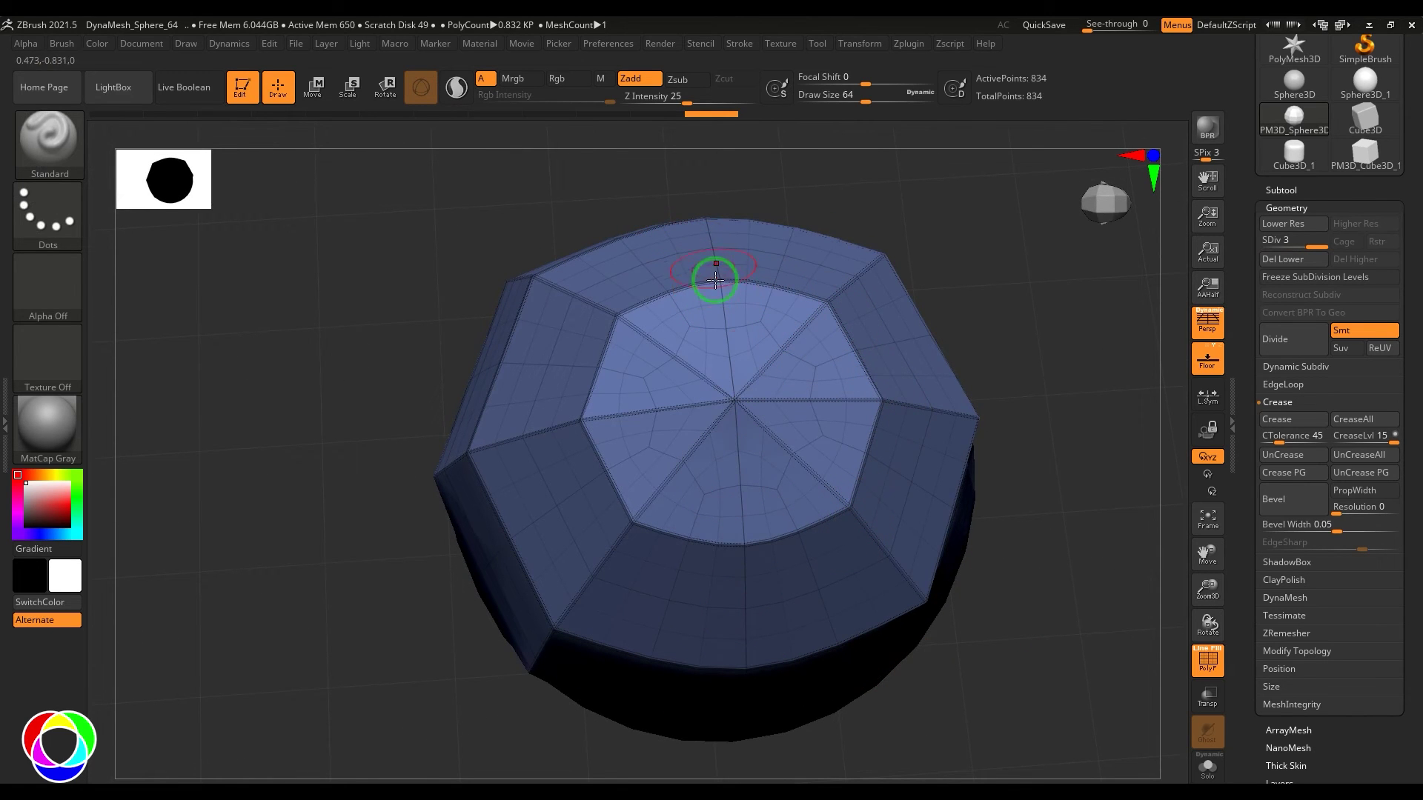
key(ctrl+z)
key(ctrl+z)
Remove all creases from the whole sphere and show it in a side view
drag(1033, 629, 1029, 589)
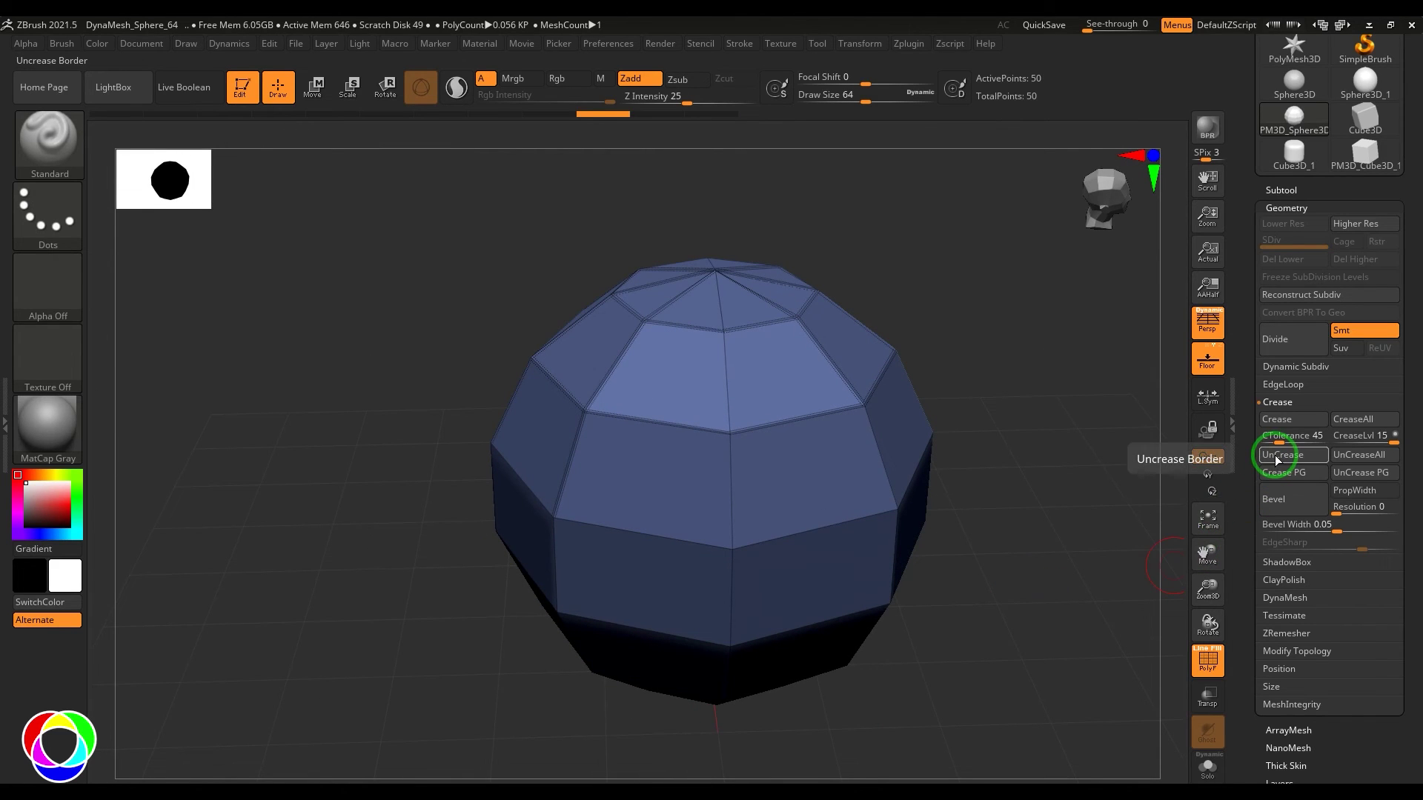
click(1360, 455)
drag(1032, 638, 1029, 592)
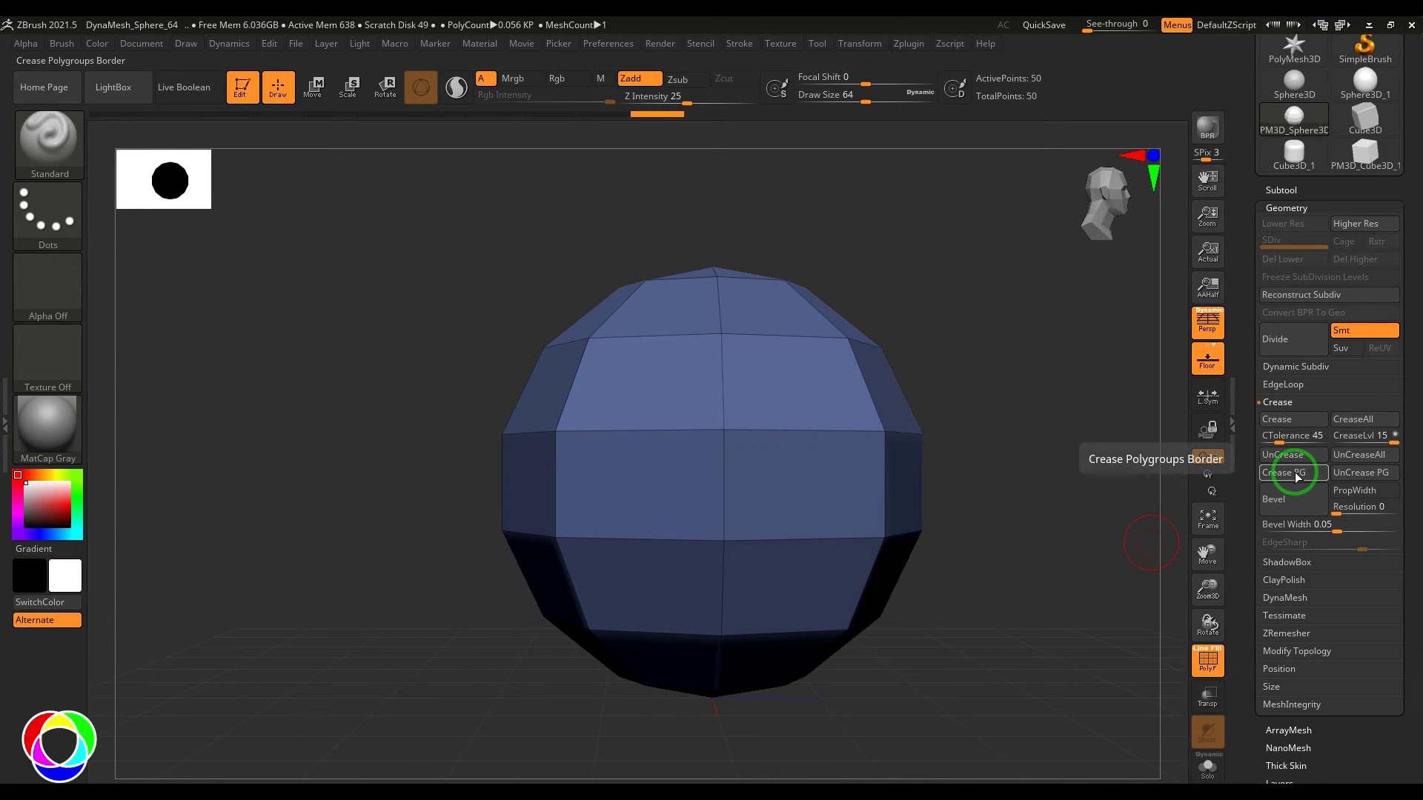
Isolate the sphere's upper half, assign it a separate polygroup, and show the full sphere
key(ctrl+shift)
mouse_move(451, 206)
ctrl+shift+mouse_down()
mouse_move(1001, 424)
mouse_move(1007, 453)
ctrl+shift+mouse_up()
ctrl+shift+click(999, 489)
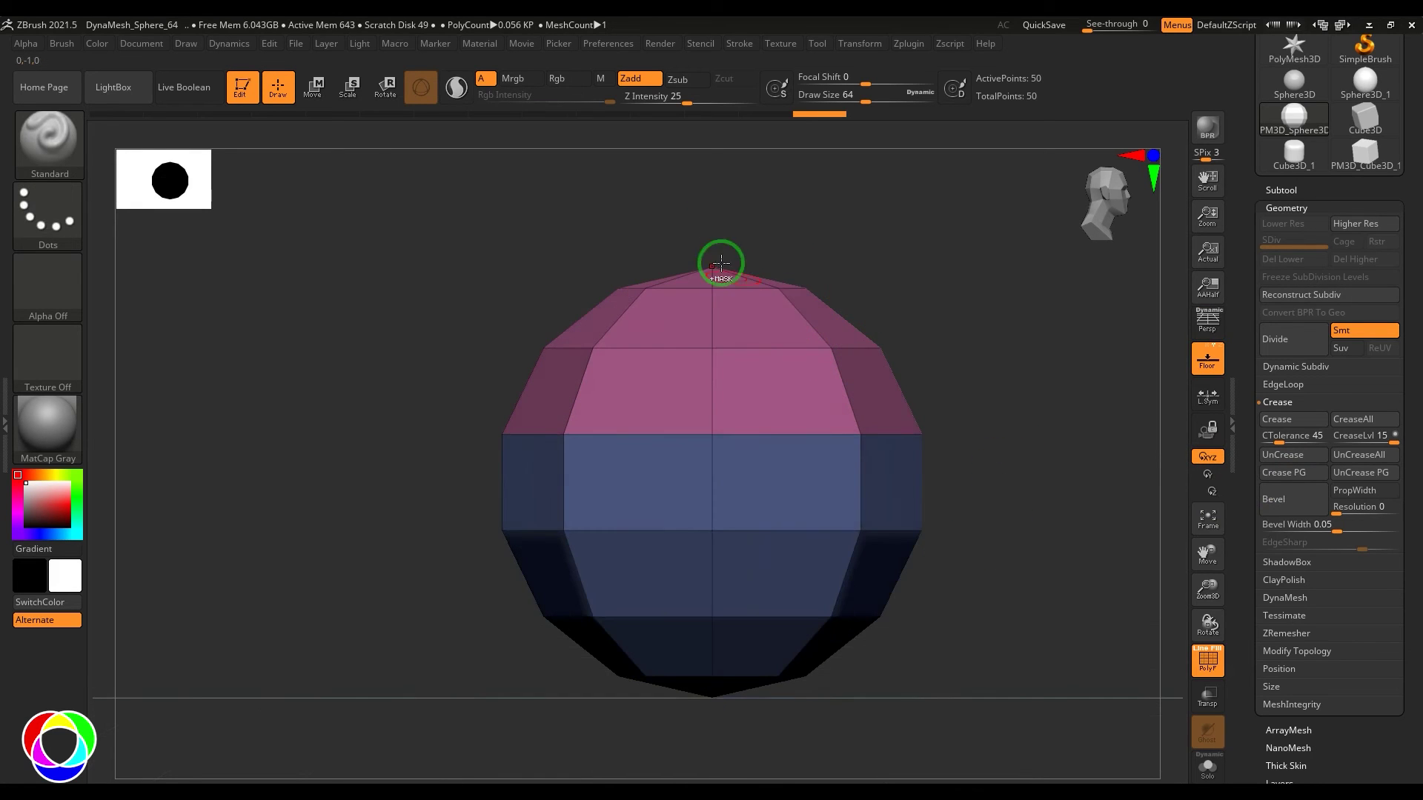
Isolate the sphere's upper-right quarter, assign it its own polygroup, and show the full sphere
ctrl+shift+drag(695, 235, 1018, 775)
key(ctrl+shift)
ctrl+shift+drag(562, 229, 1082, 474)
key(ctrl+w)
ctrl+shift+click(1041, 522)
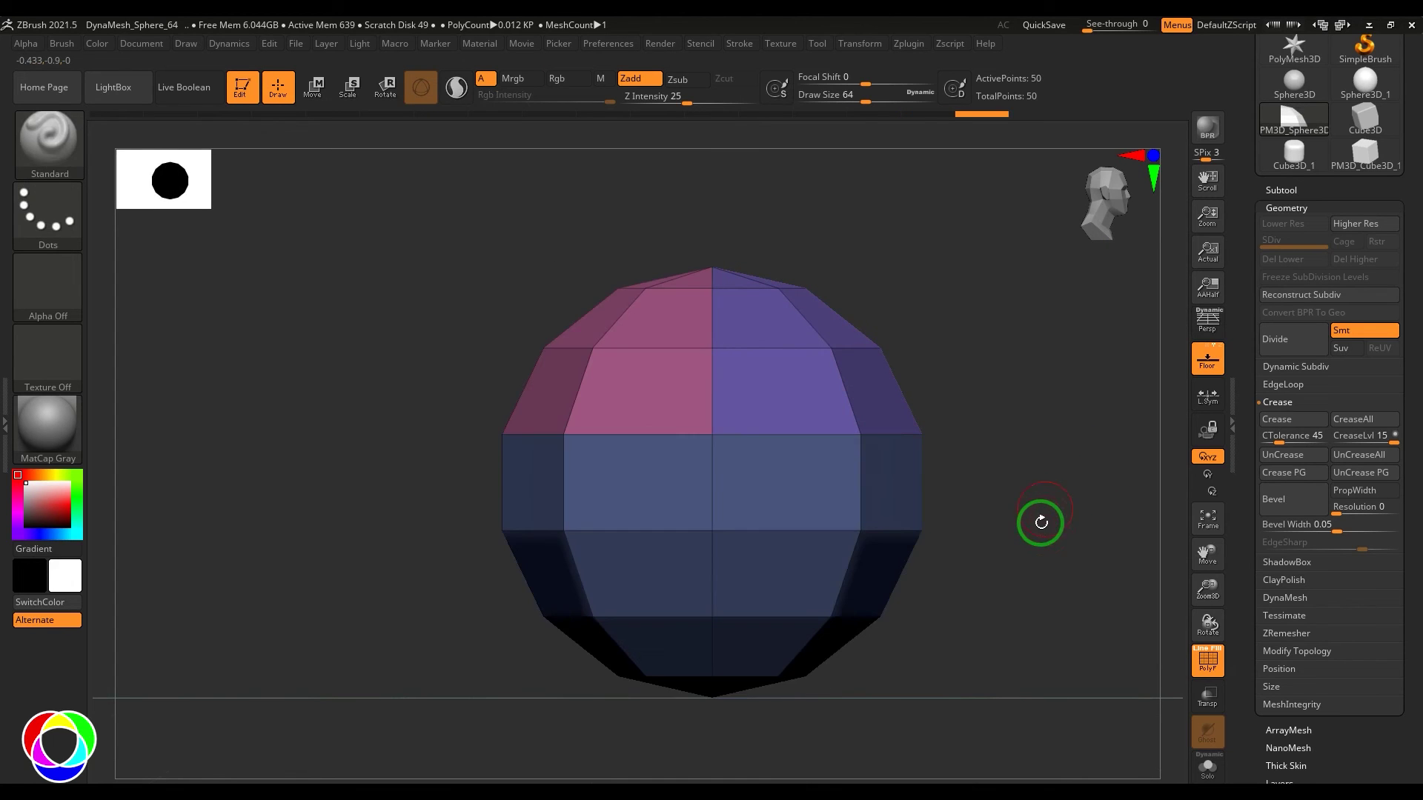
Isolate the sphere's lower-left quarter by hiding the rest, give it its own polygroup, and show the full sphere
drag(1041, 521, 1015, 528)
ctrl+shift+click(776, 550)
ctrl+alt+shift+drag(698, 392, 1047, 769)
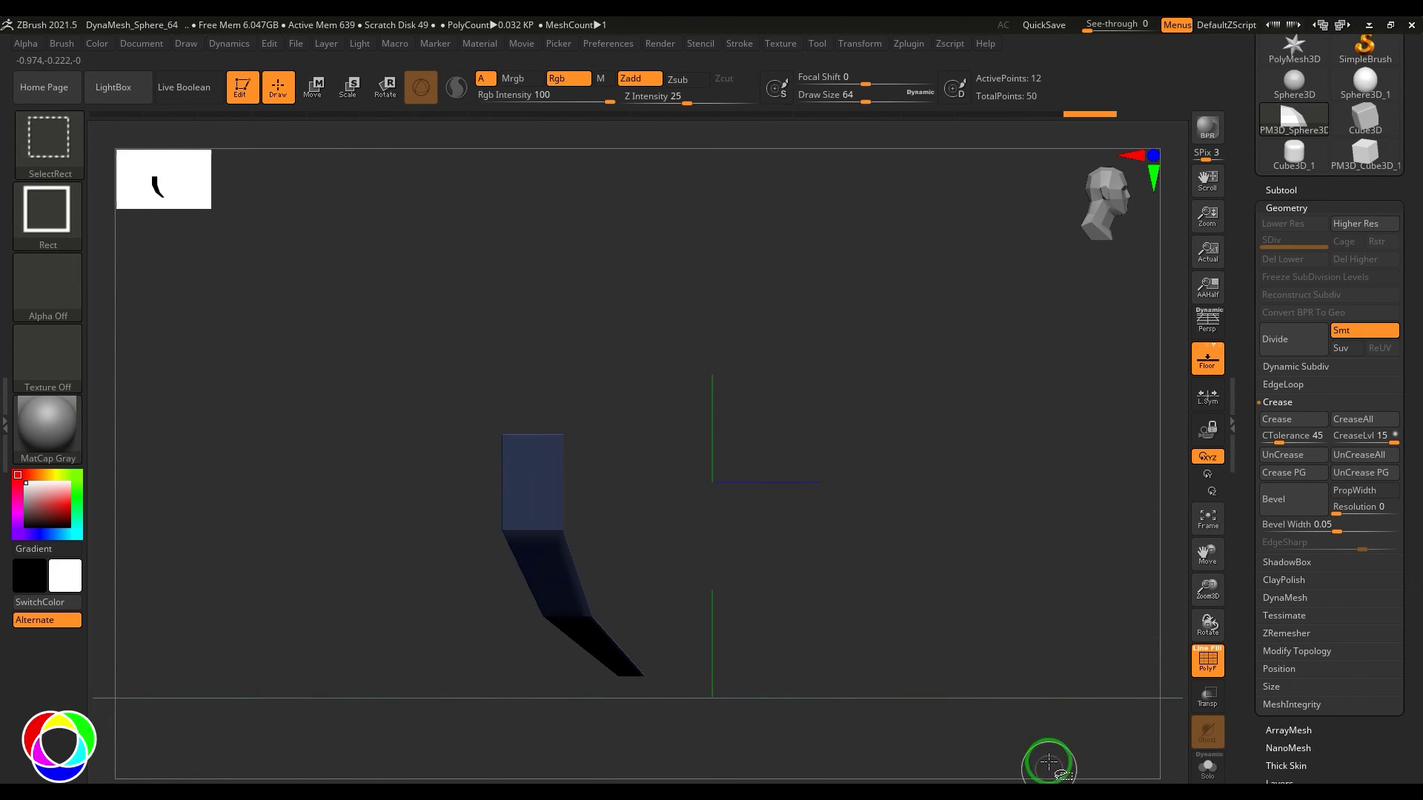
key(ctrl+z)
ctrl+alt+shift+drag(785, 356, 1001, 767)
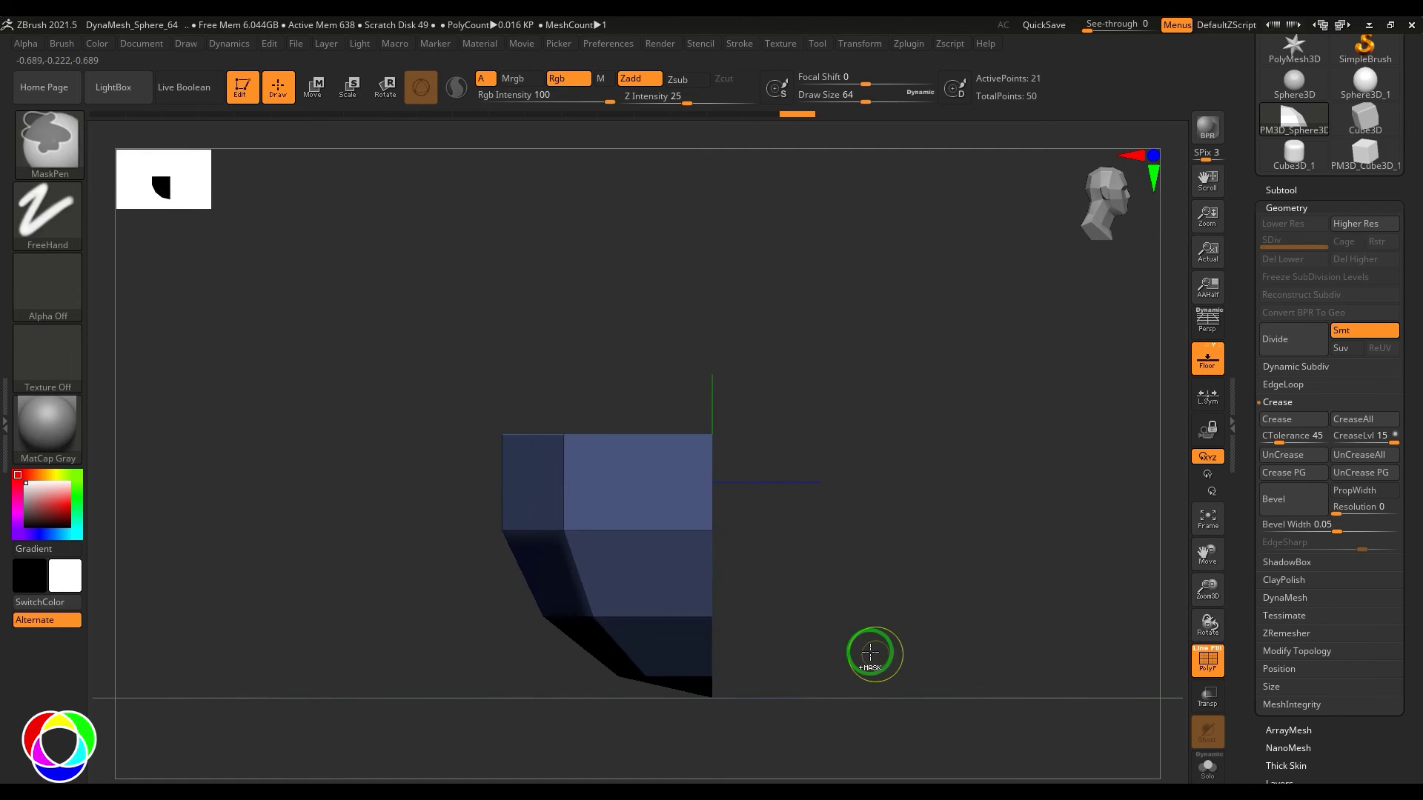
ctrl+shift+click(914, 568)
Crease the borders between the sphere's polygroups and inspect them at an angle
drag(1021, 624, 981, 572)
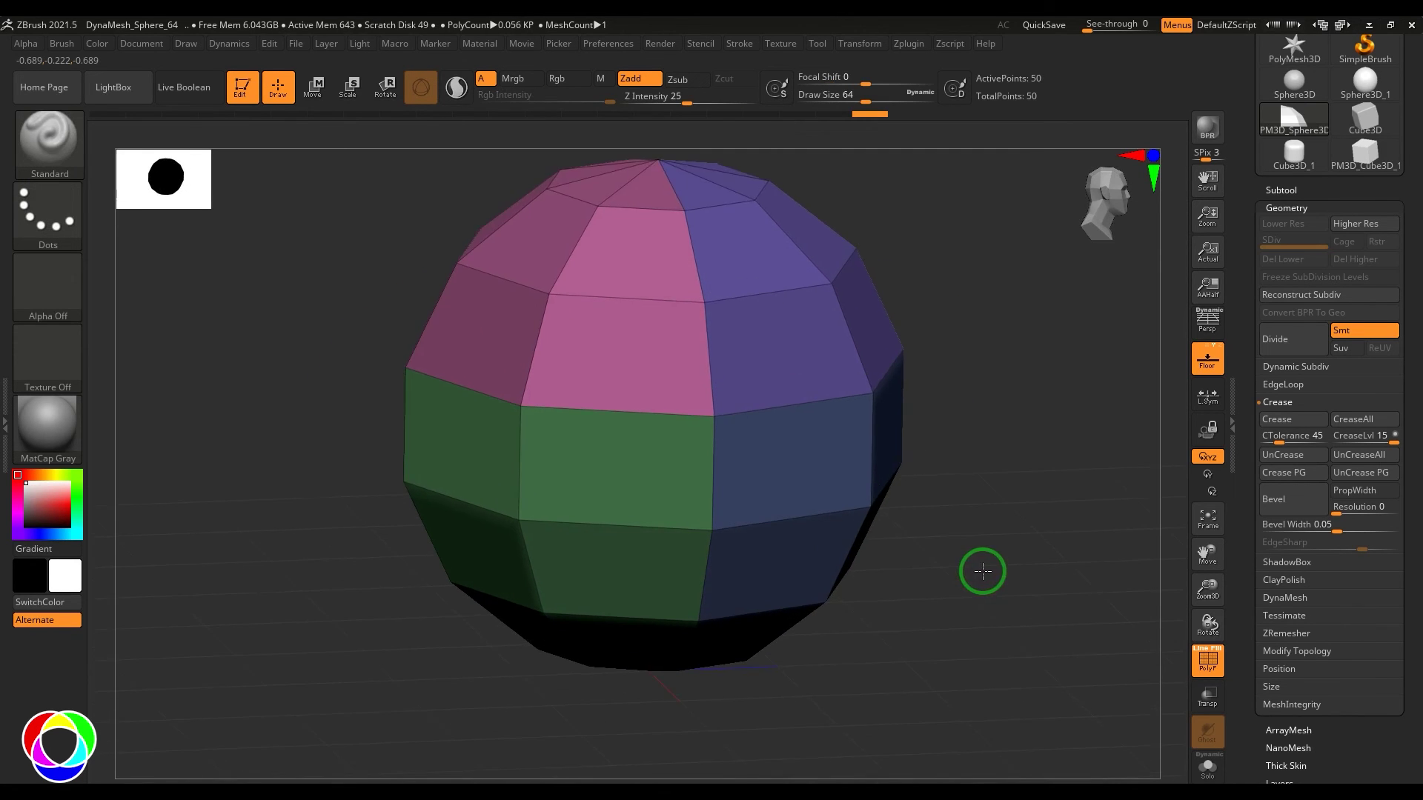
click(1290, 474)
drag(1000, 500, 987, 546)
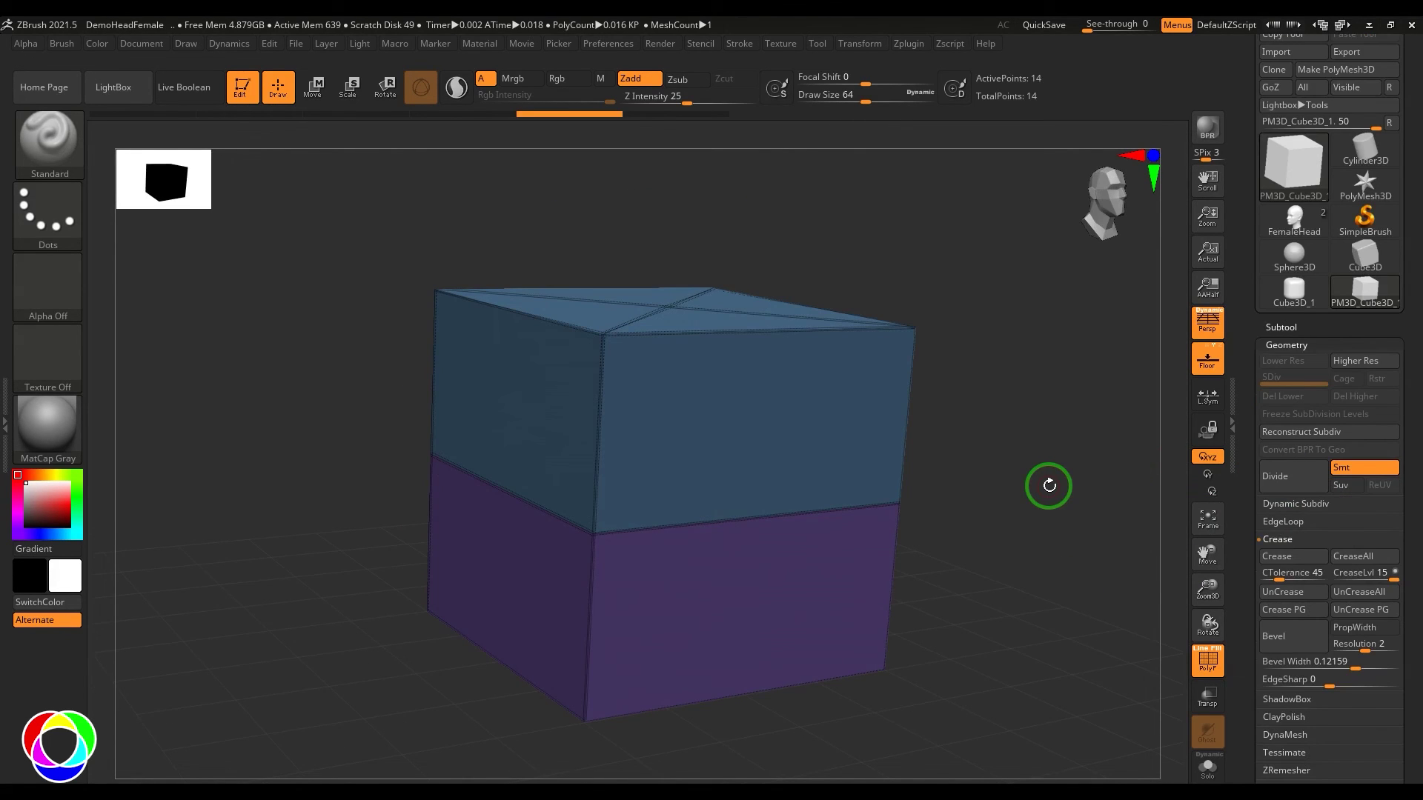
Bevel the cube's creased edges without proportional width at width 0.12159 and resolution 2, and undo the bevel
click(1301, 641)
drag(1023, 503, 1026, 511)
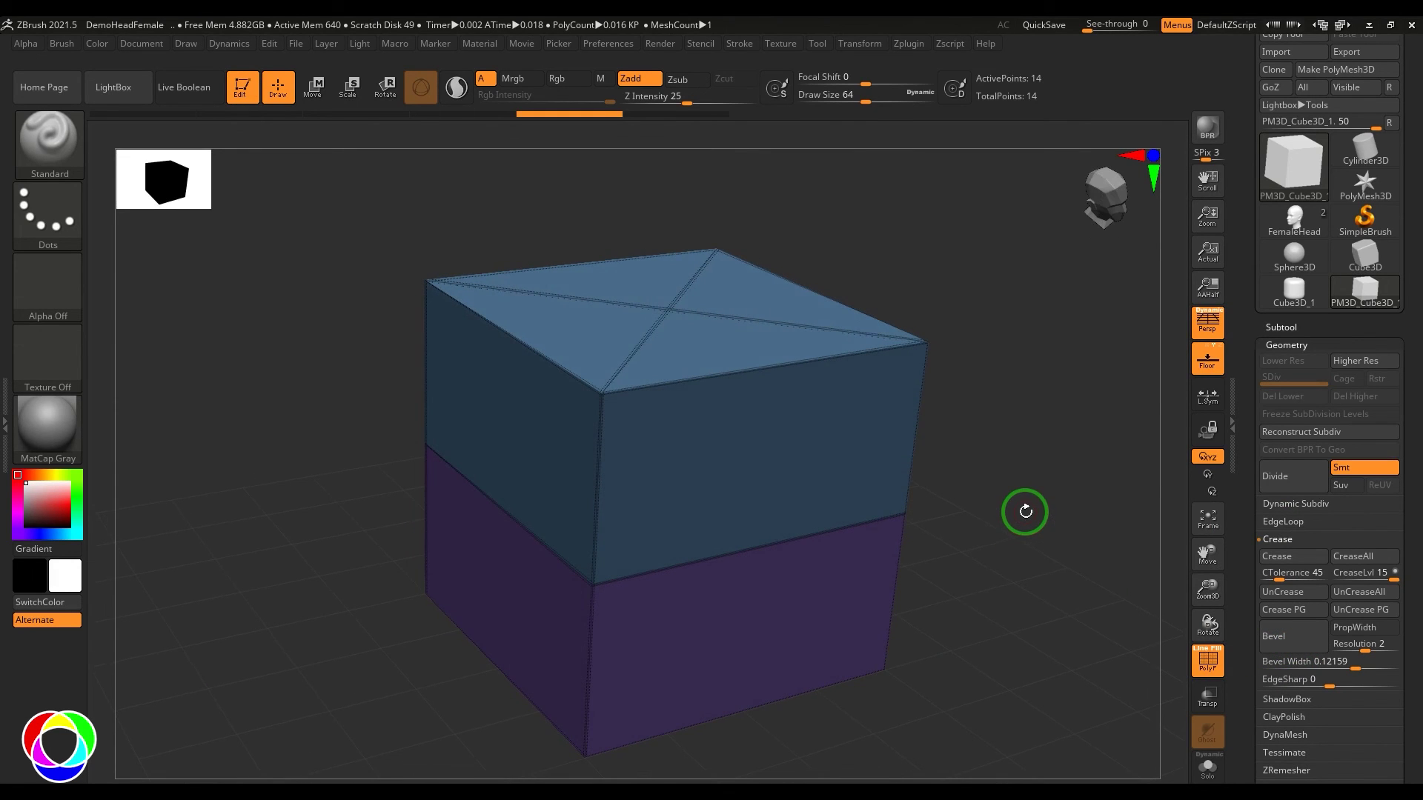
click(1290, 639)
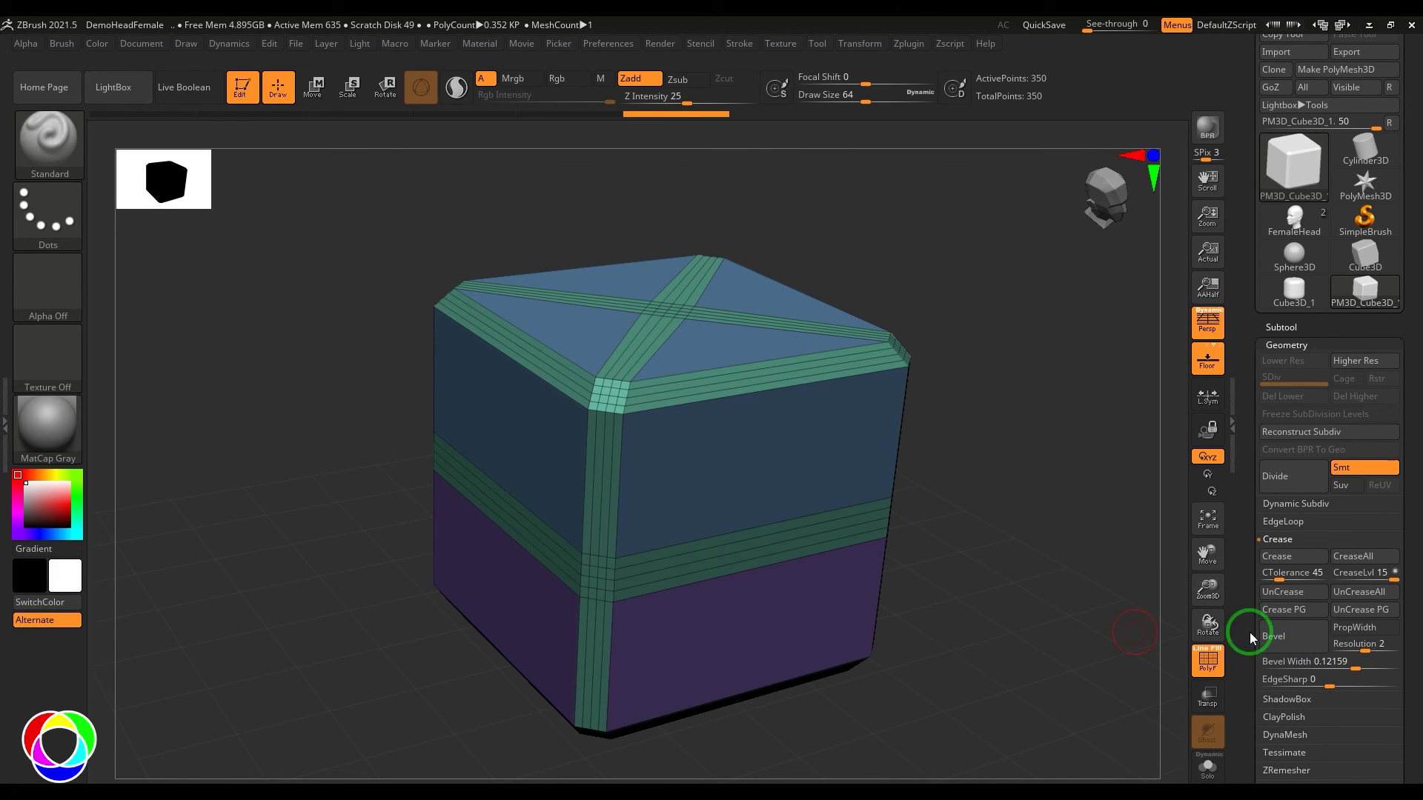
key(ctrl)
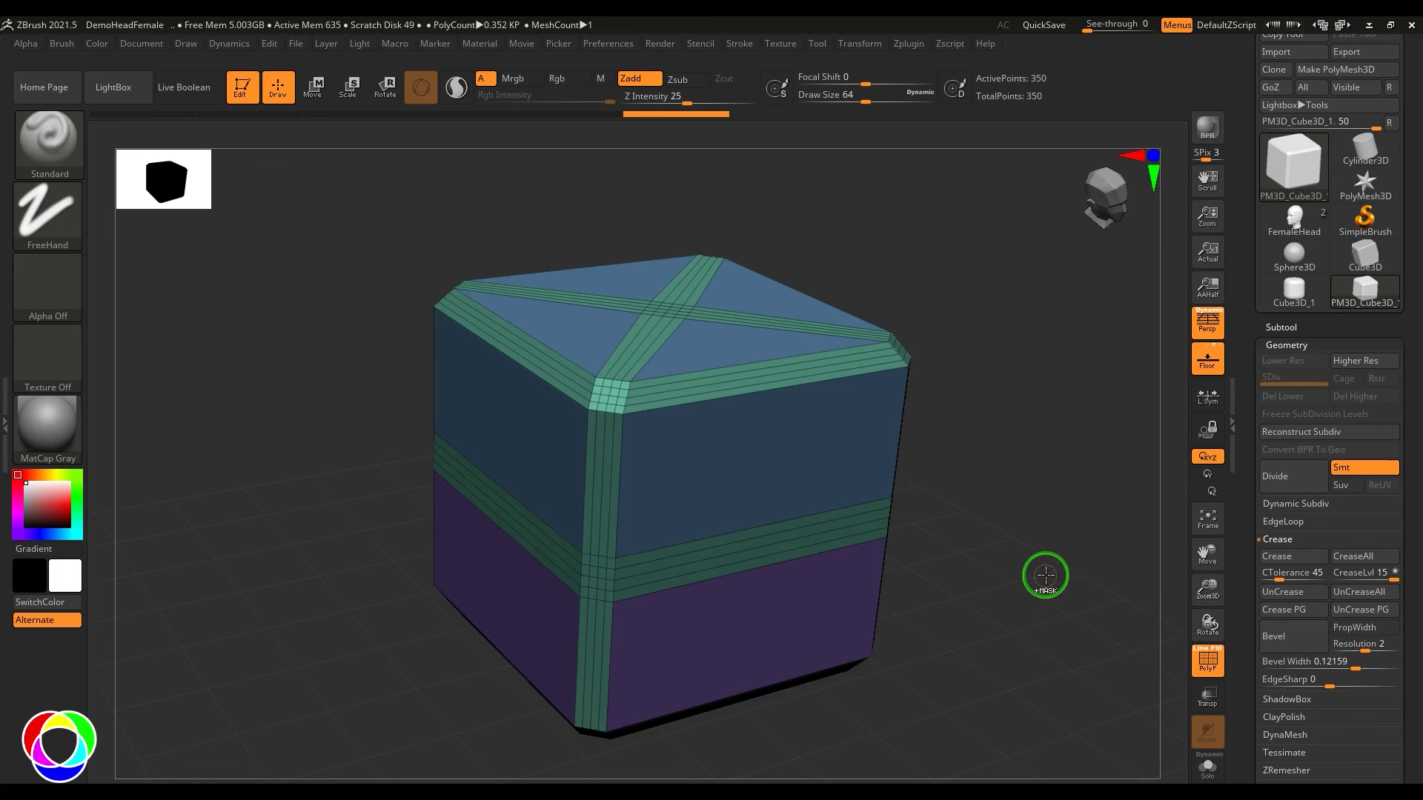
key(ctrl+z)
Turn on proportional width, bevel the cube's creased edges, inspect the result, and undo the bevel
click(1364, 627)
click(1296, 629)
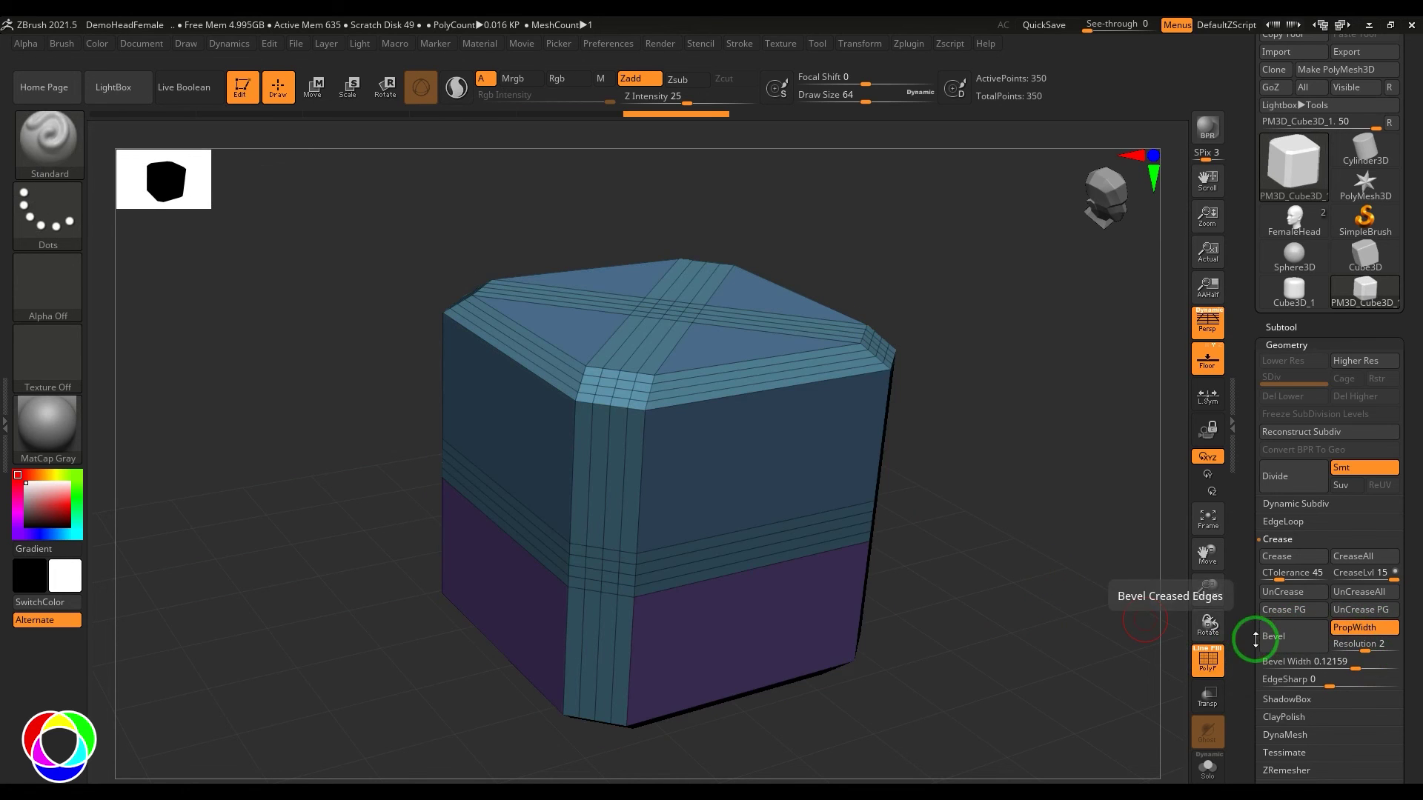
drag(994, 562, 990, 598)
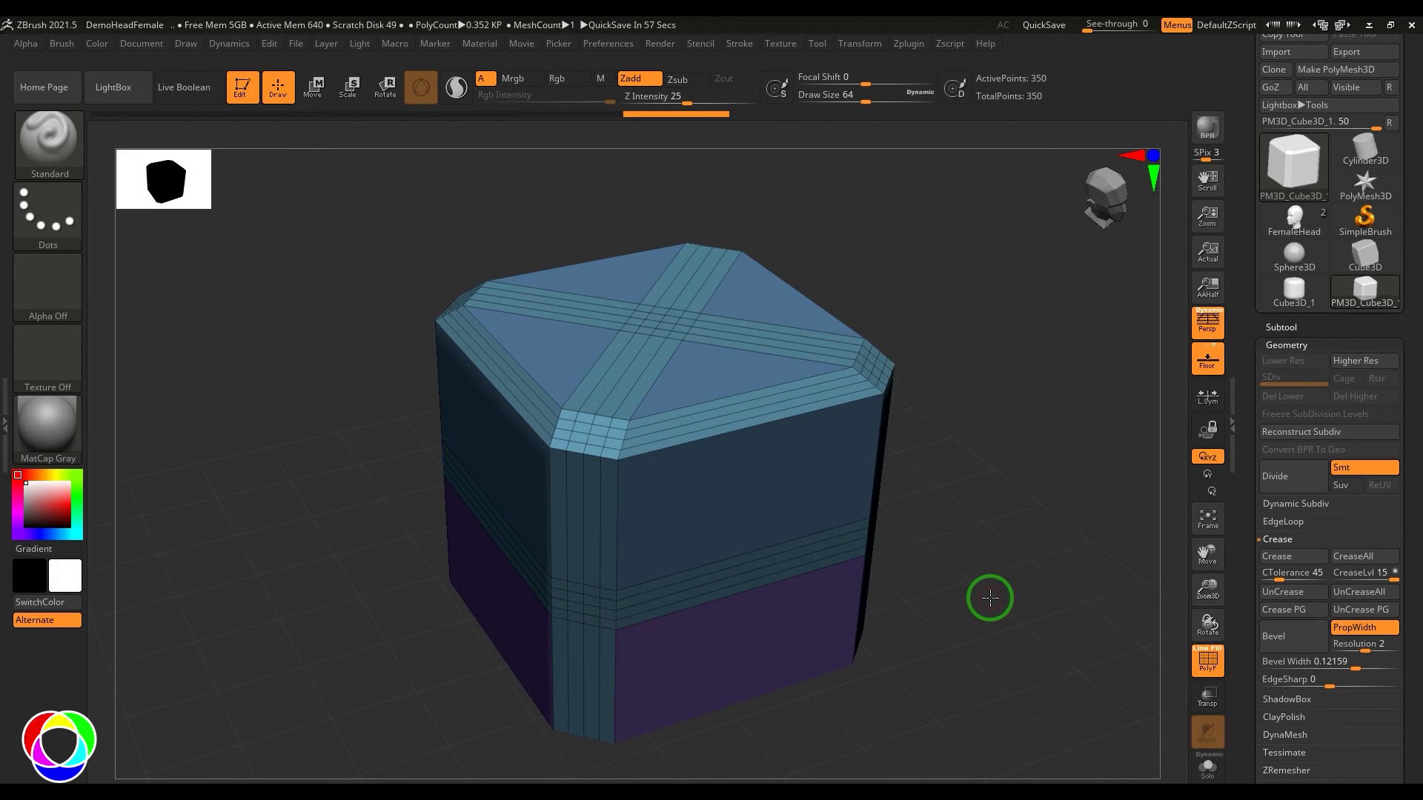
key(ctrl+z)
Turn off proportional width, bevel the cube's creased edges, view the top face, and undo the bevel
click(1356, 629)
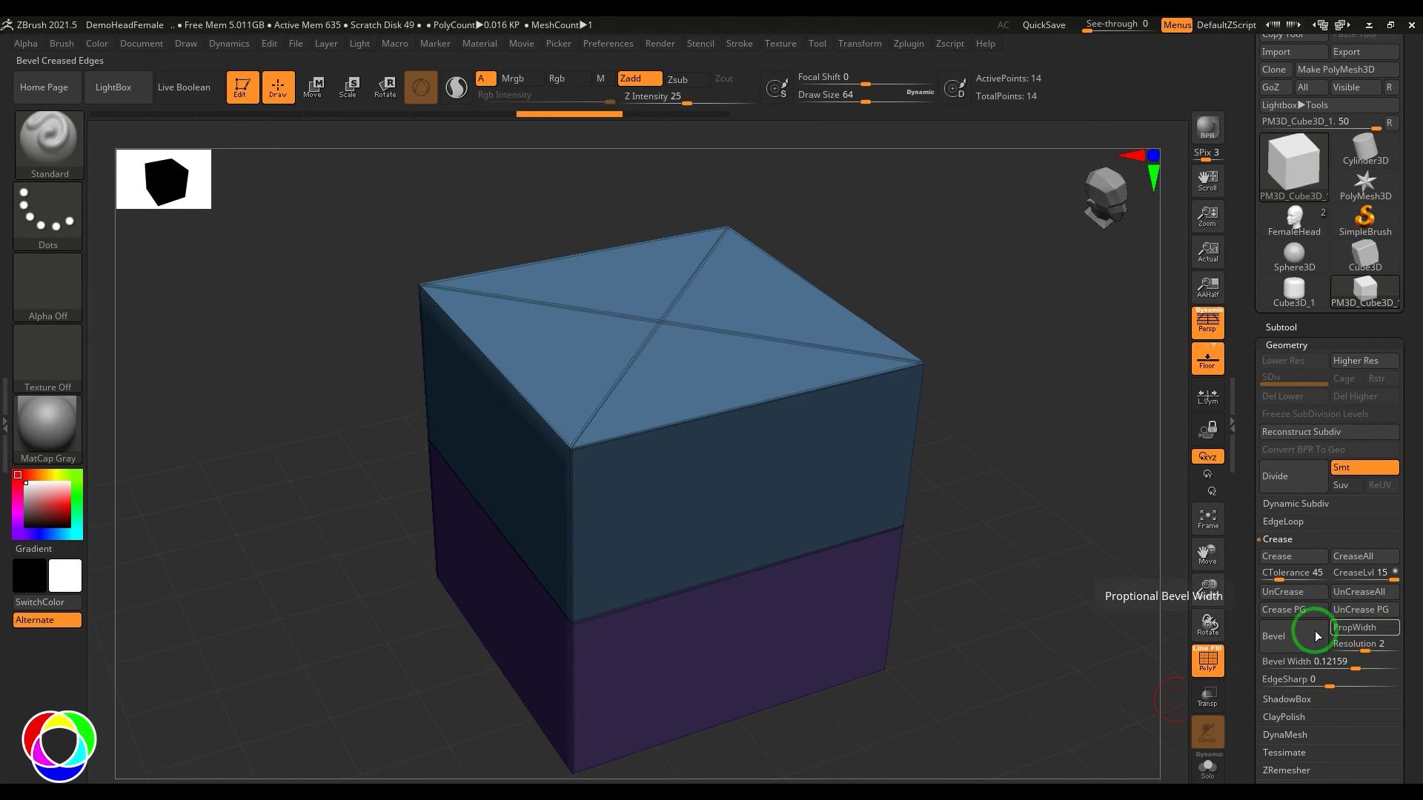
click(1316, 635)
drag(978, 601, 941, 666)
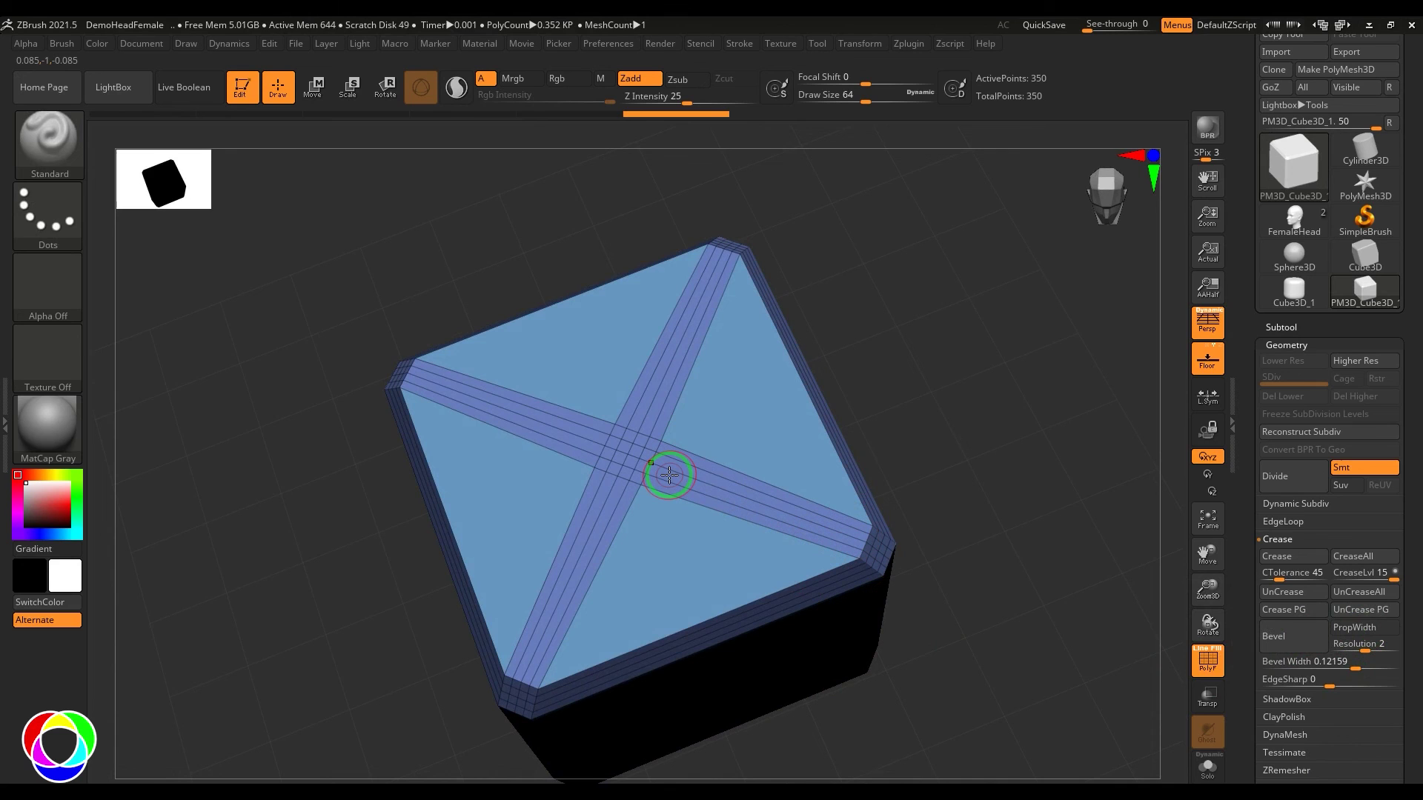
key(ctrl+z)
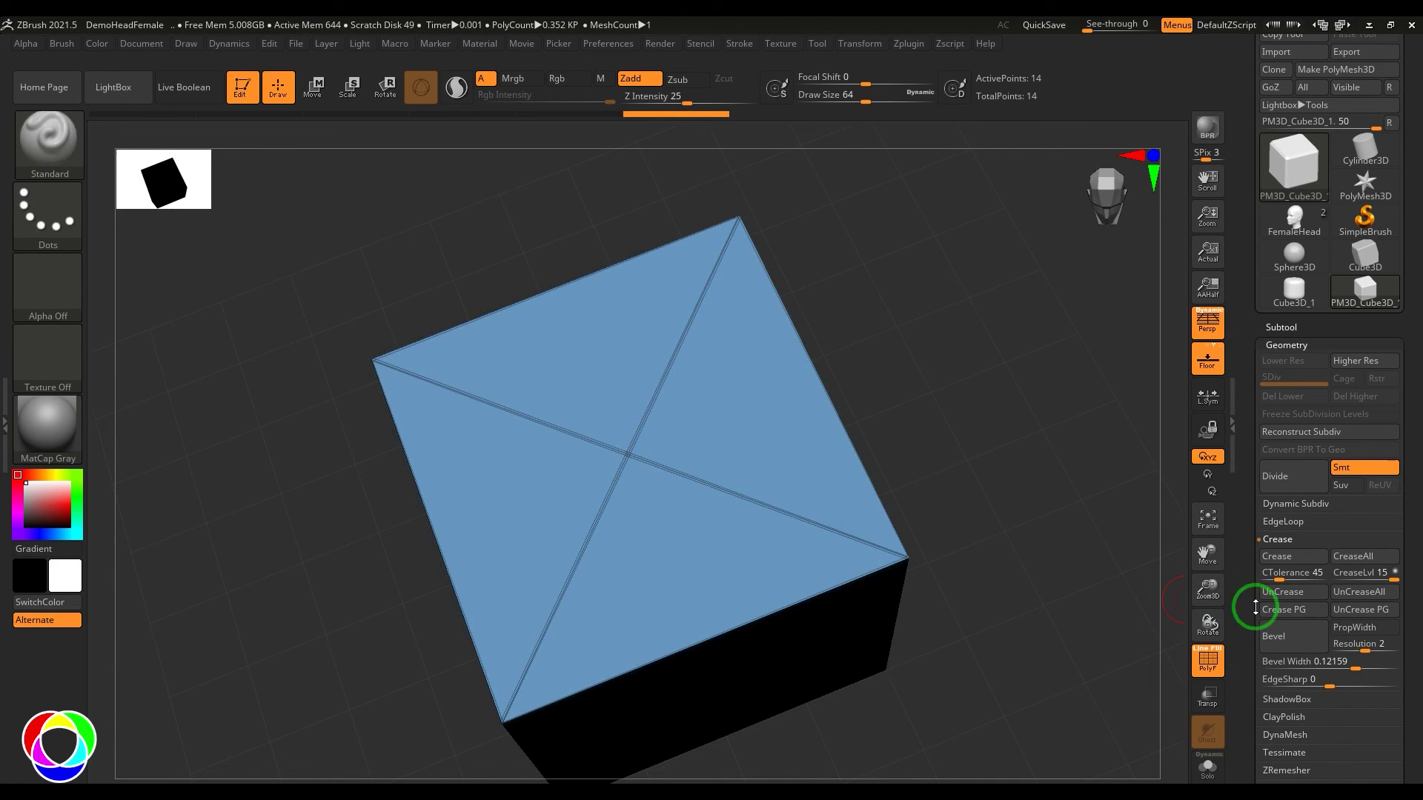
Bevel the cube's creased edges again with proportional width on and view the beveled corner
click(1347, 630)
click(1298, 636)
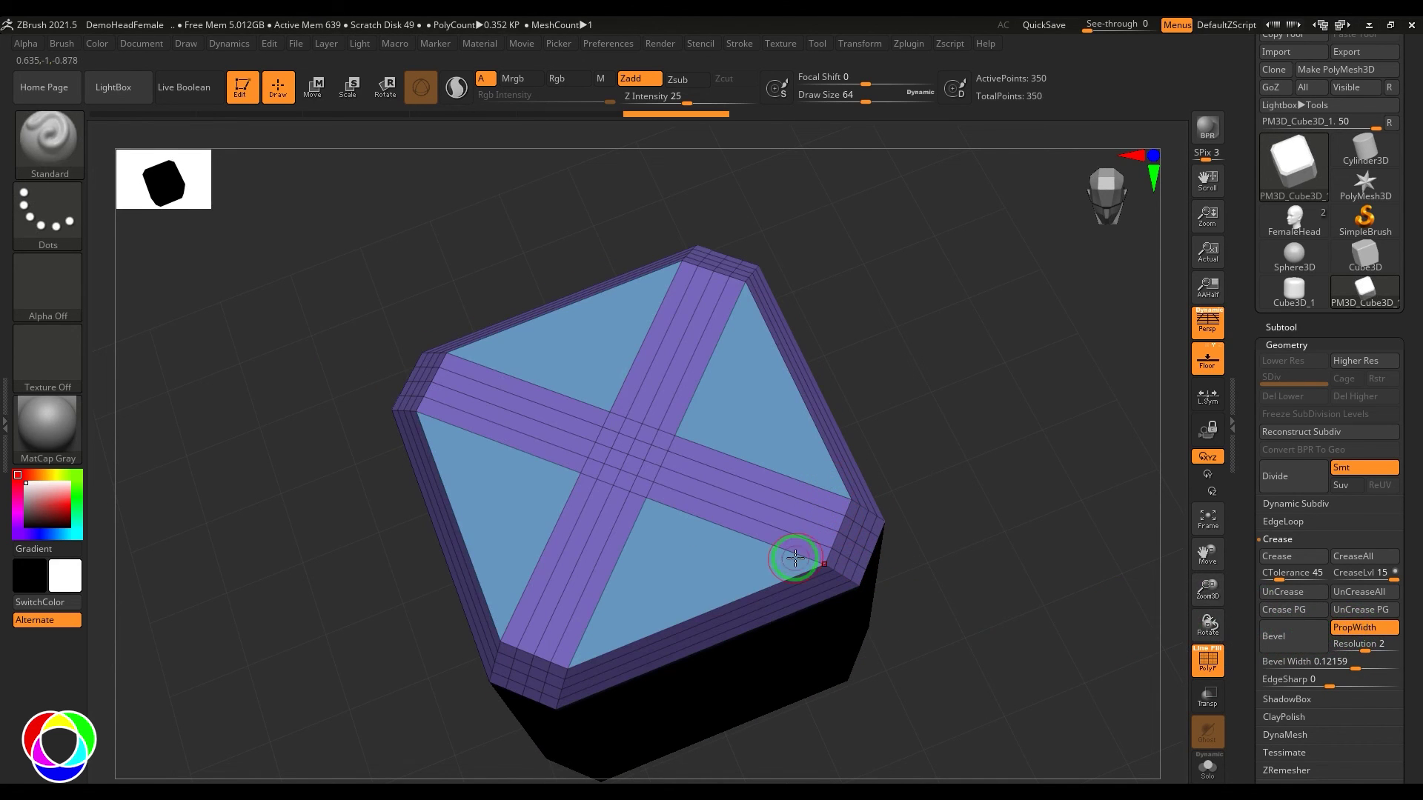
drag(988, 493, 1002, 412)
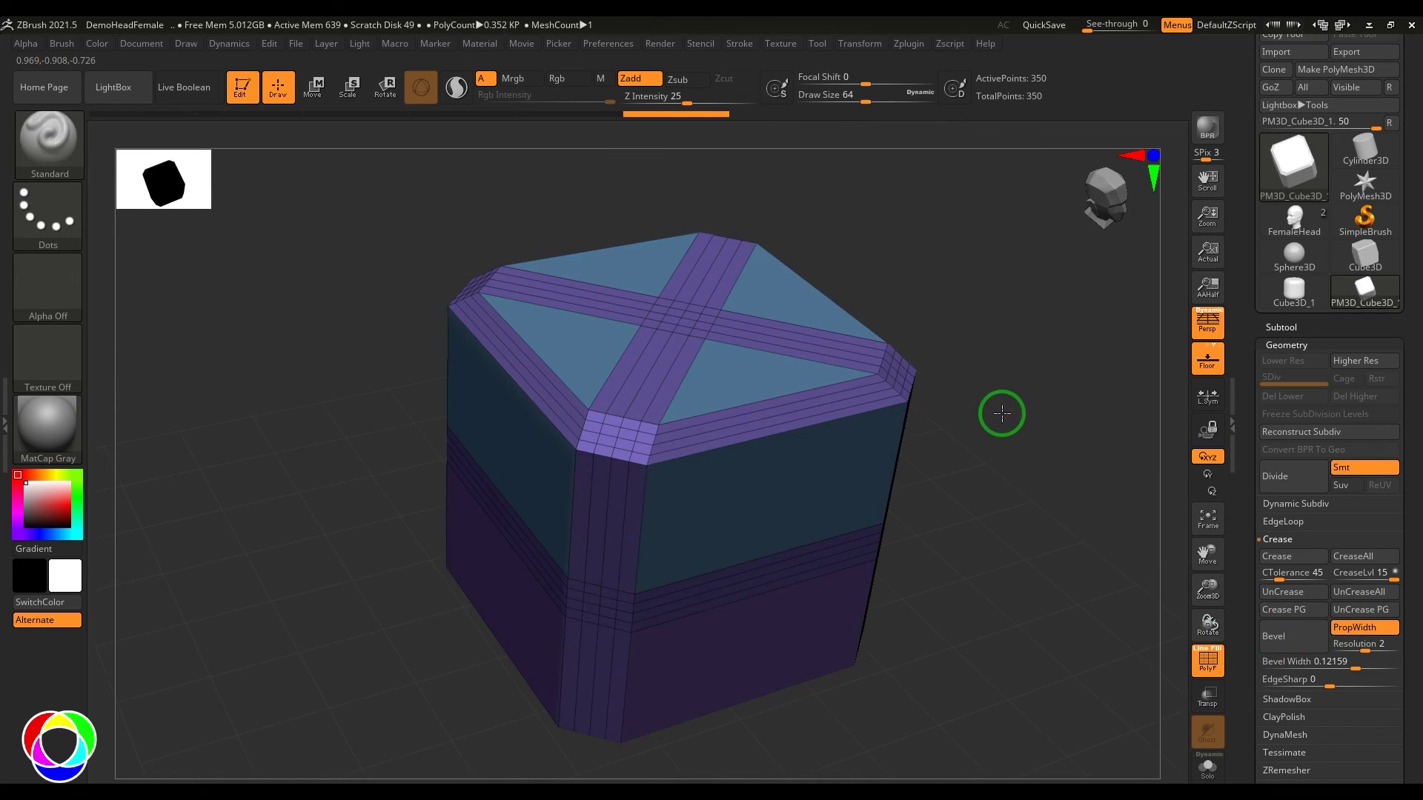
Set the cube's bevel width to 0.08666 and the bevel resolution to 3
drag(1337, 664, 1347, 670)
ctrl+right_drag(1098, 665, 1096, 693)
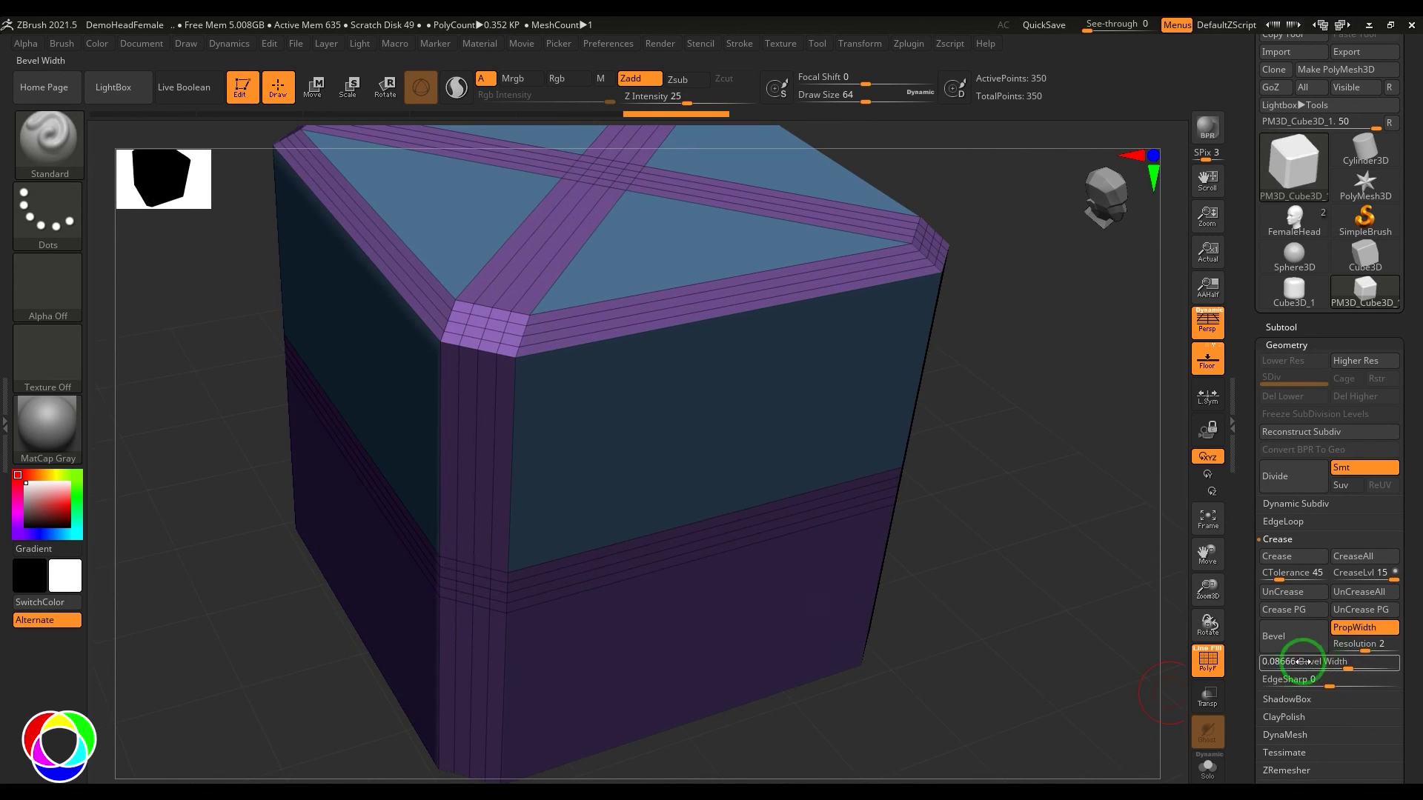
mouse_move(1360, 650)
mouse_down()
mouse_move(1332, 652)
mouse_move(1371, 652)
mouse_up()
drag(985, 638, 1060, 685)
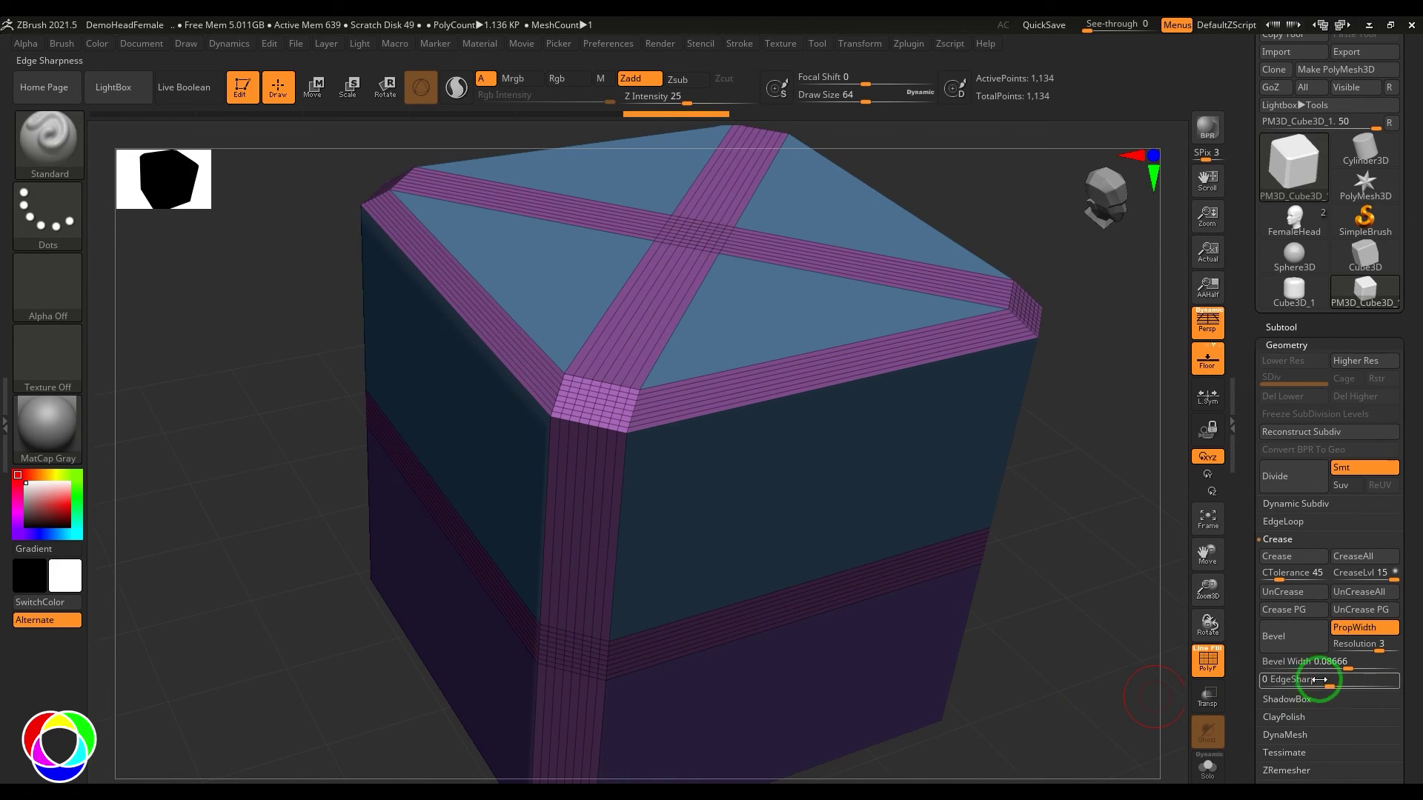
Set the edge sharpness of the cube's bevel to 12
mouse_move(1320, 679)
mouse_down()
mouse_move(1293, 677)
mouse_move(1359, 679)
mouse_move(1302, 692)
mouse_move(1340, 695)
mouse_up()
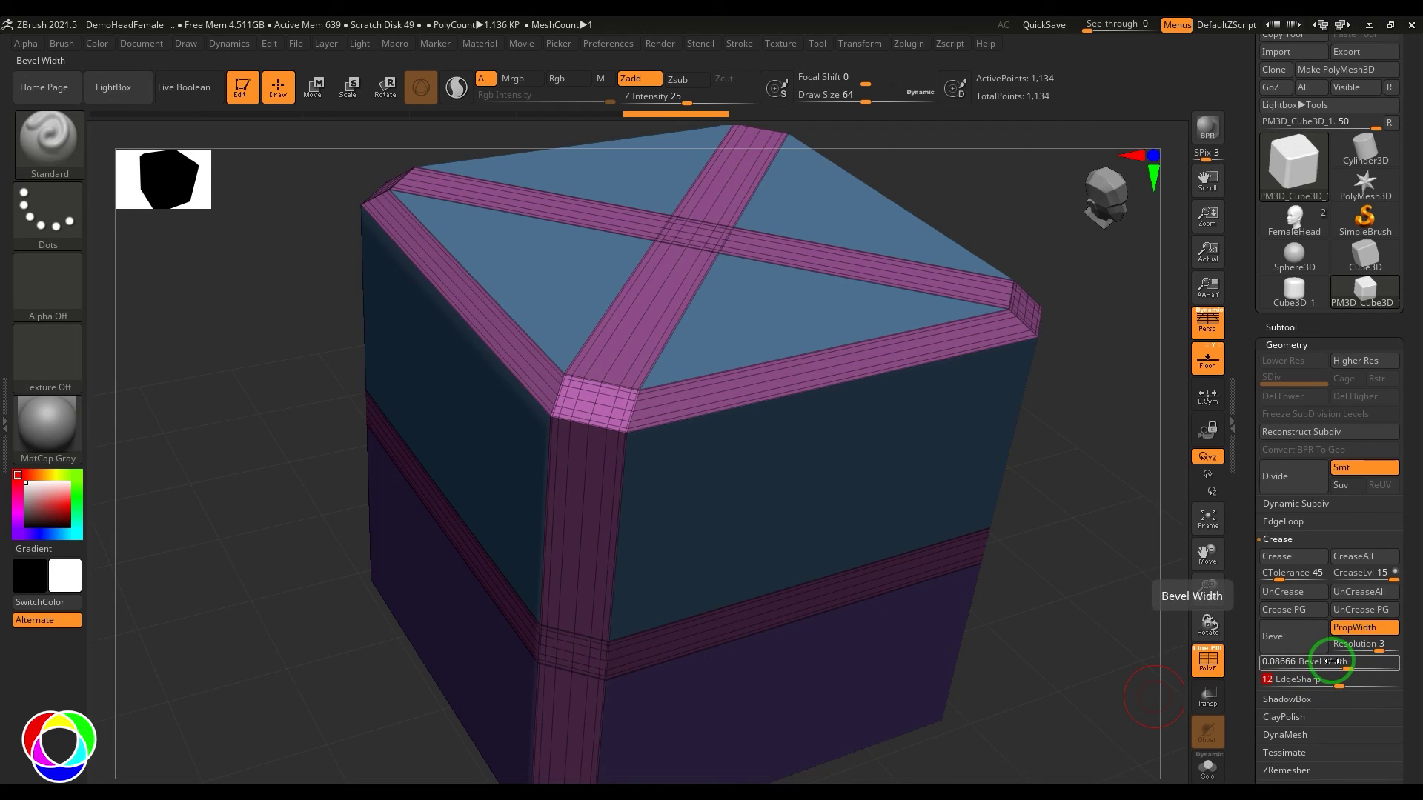
click(1331, 660)
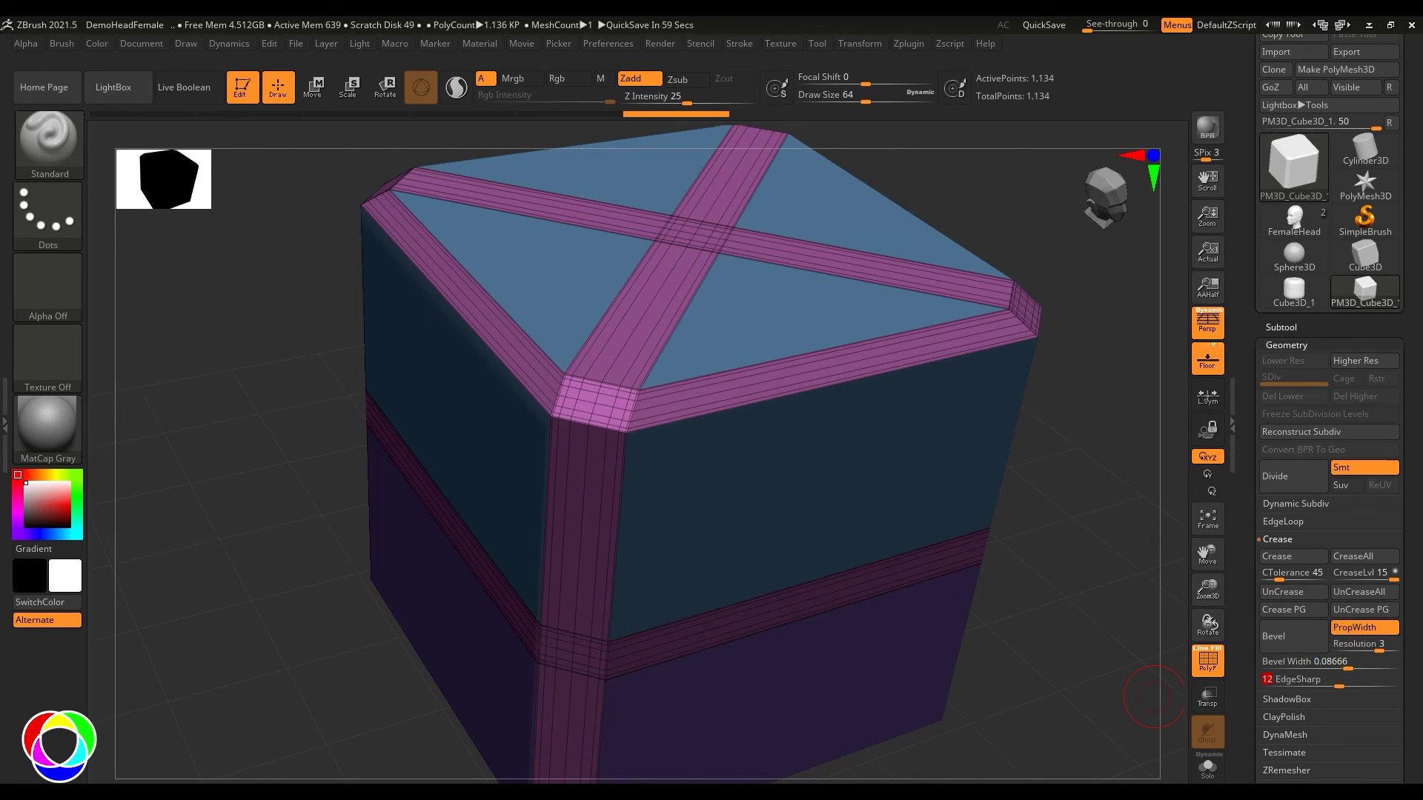